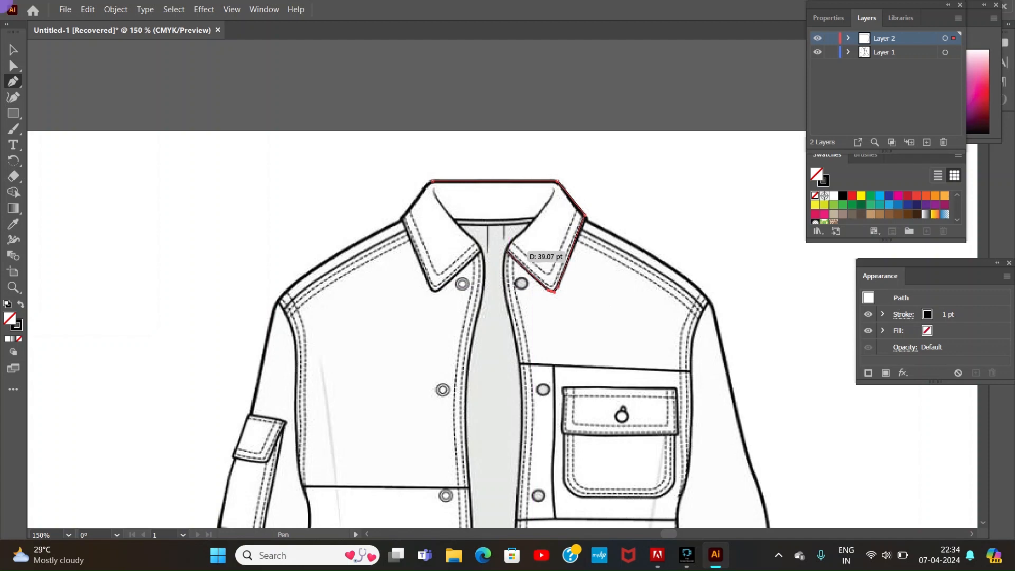
Step: Trace the left collar flap with the Pen tool, following its outer edges, point and curved inner roll line
{"action": "left_click", "coordinate": [431, 181]}
{"action": "left_click", "coordinate": [403, 217]}
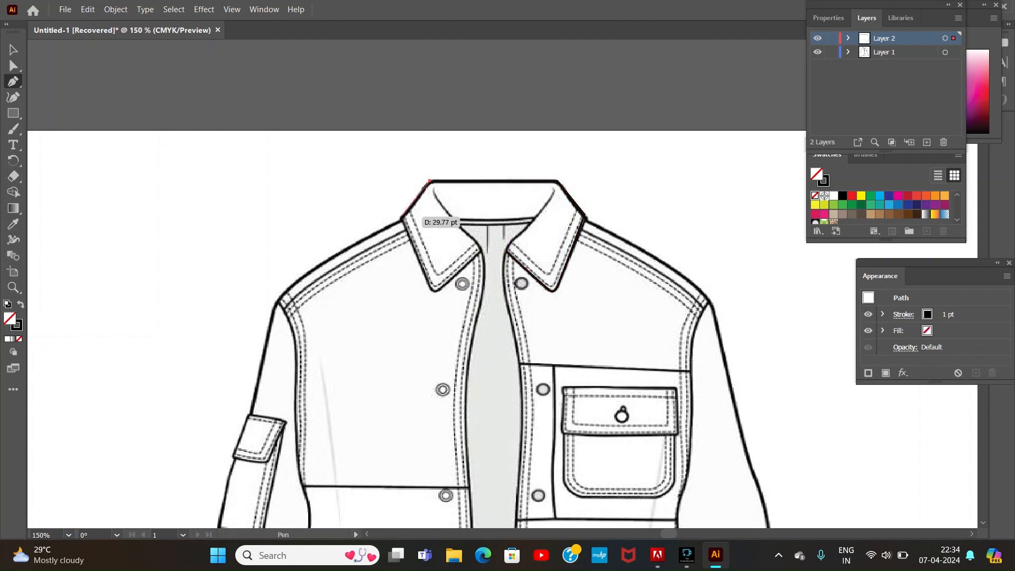
{"action": "left_click", "coordinate": [434, 291]}
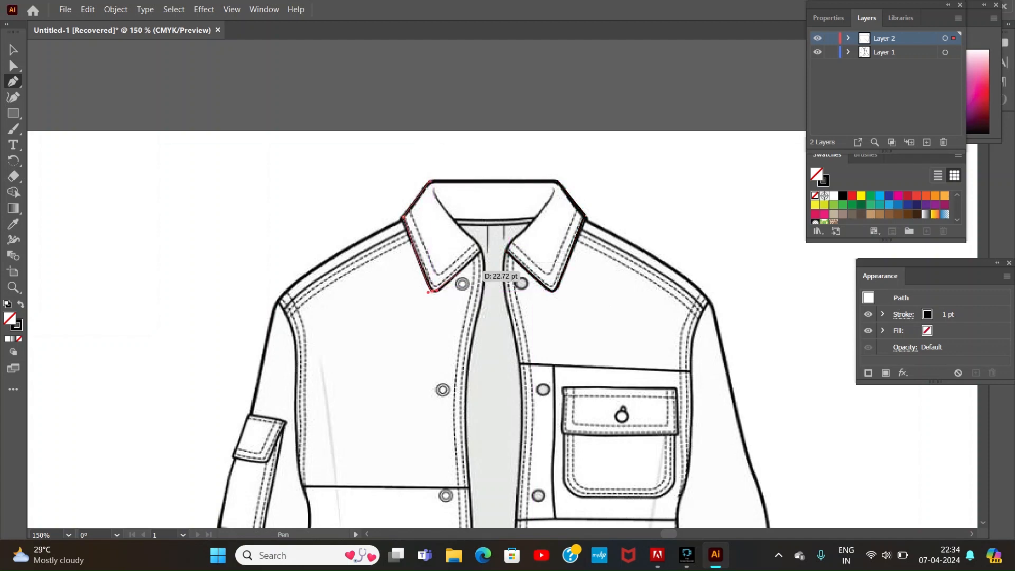
{"action": "left_click", "coordinate": [481, 251]}
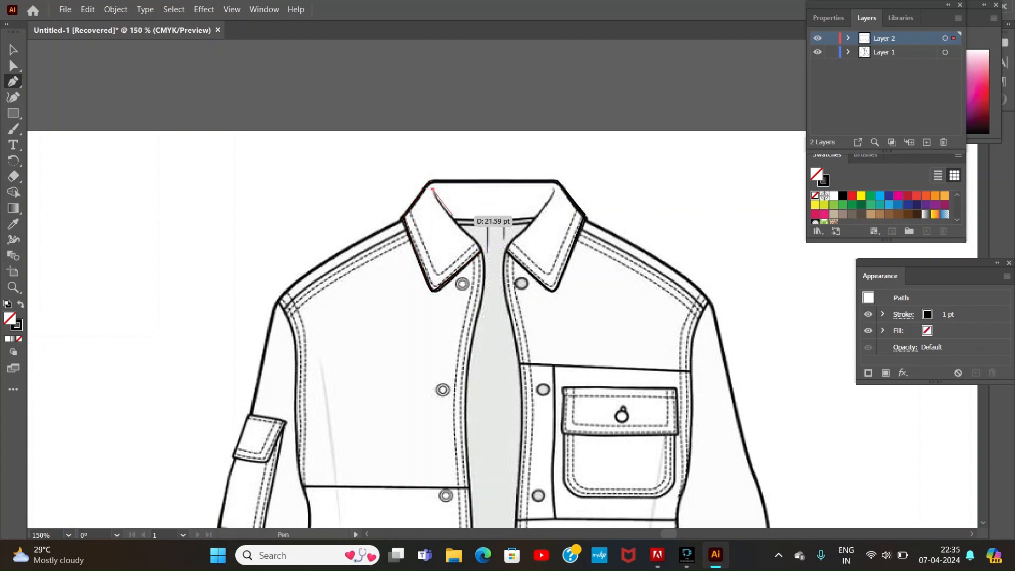
{"action": "left_click", "coordinate": [481, 251]}
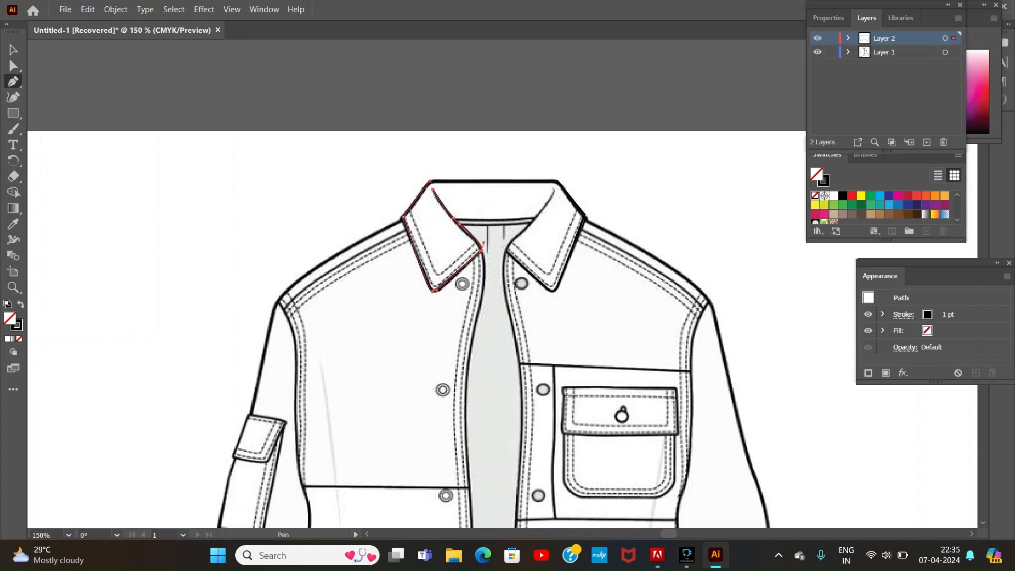
Step: Trace the curved inner roll line of the right collar flap and the back neckline between the two flaps
{"action": "left_click", "coordinate": [550, 190], "text": "ctrl"}
{"action": "left_click", "coordinate": [551, 188]}
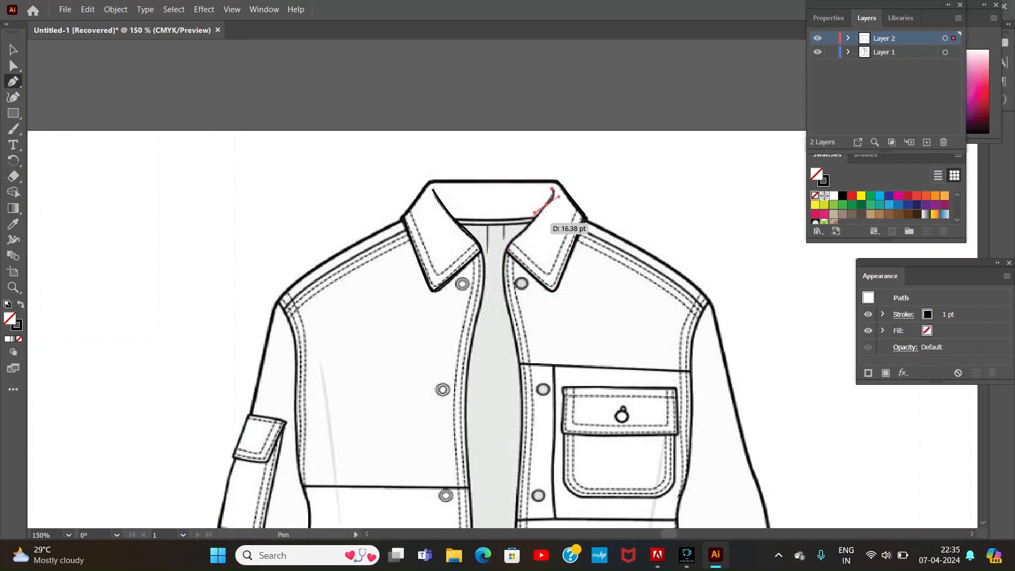
{"action": "left_click_drag", "start_coordinate": [508, 247], "coordinate": [501, 254]}
{"action": "left_click", "coordinate": [456, 220]}
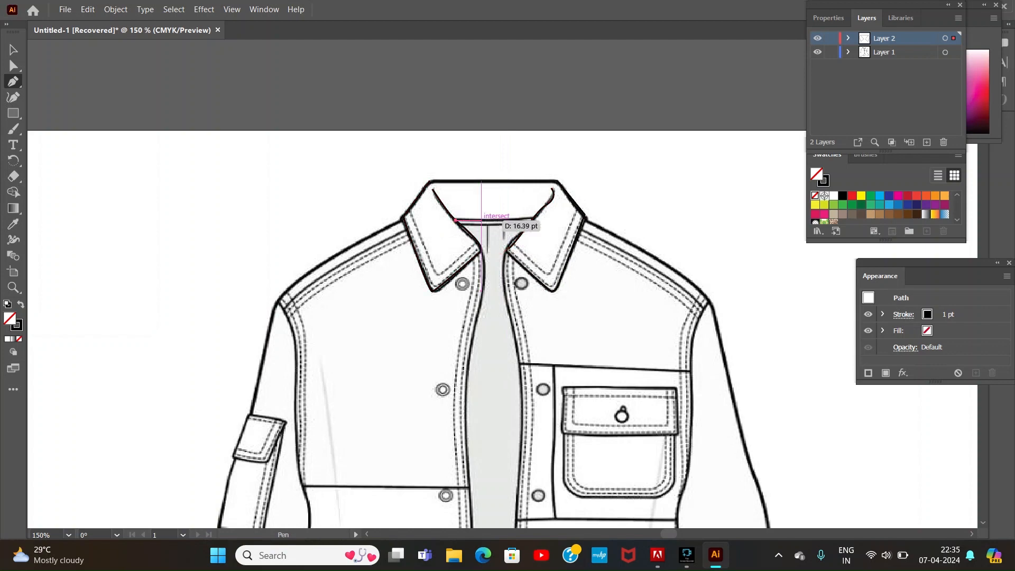
{"action": "left_click", "coordinate": [533, 218]}
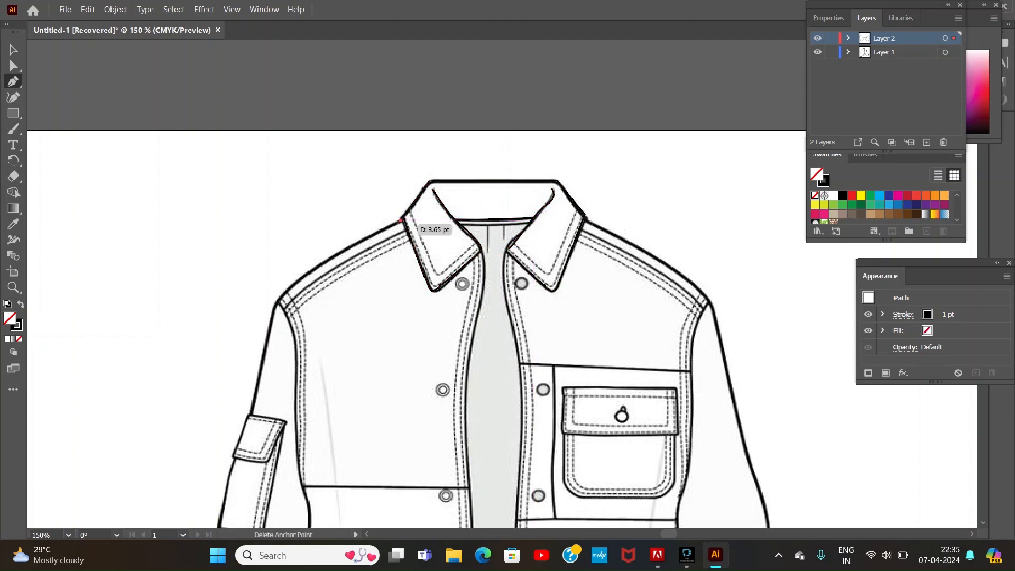
Step: Trace the left shoulder and upper sleeve edge from the collar down to the sleeve pocket flap
{"action": "left_click", "coordinate": [401, 218]}
{"action": "left_click_drag", "start_coordinate": [279, 300], "coordinate": [267, 328]}
{"action": "left_click", "coordinate": [252, 415]}
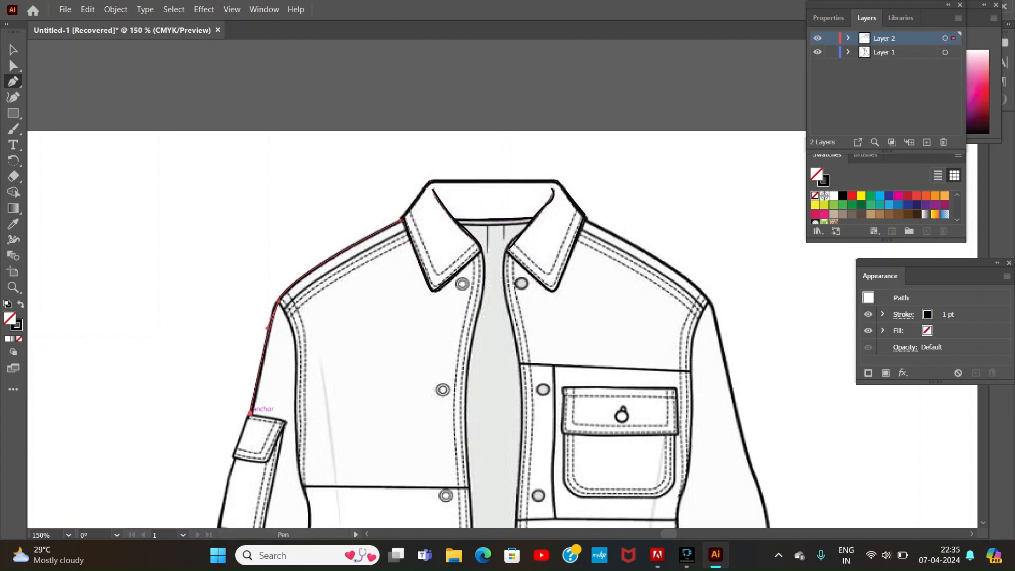
Step: Outline the left sleeve's pocket flap, with a slightly curved lower edge and straight upper and side edges
{"action": "scroll", "coordinate": [344, 491], "scroll_direction": "left", "scroll_amount": 2}
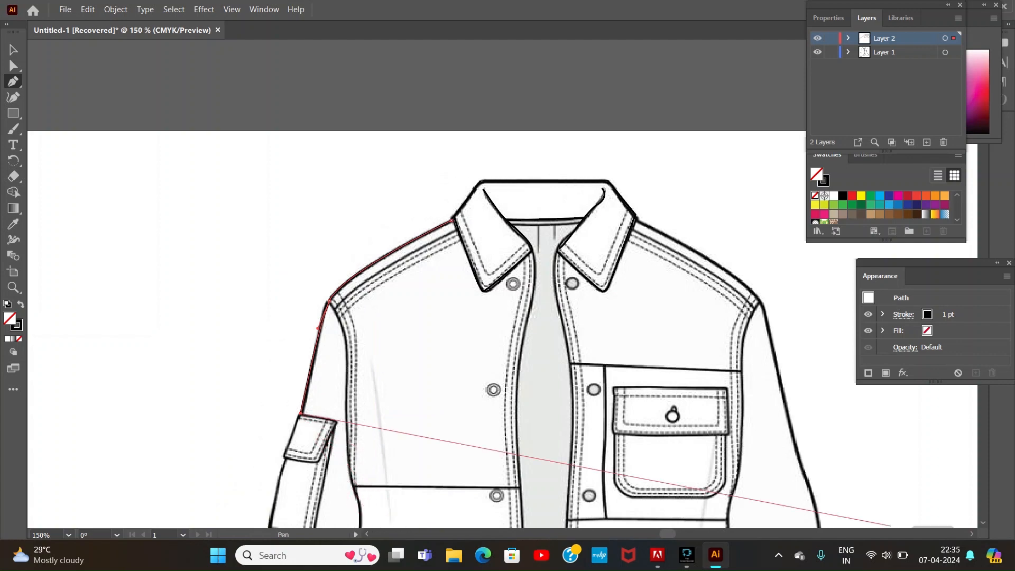
{"action": "scroll", "coordinate": [767, 507], "scroll_direction": "down", "scroll_amount": 5}
{"action": "left_click", "coordinate": [286, 210]}
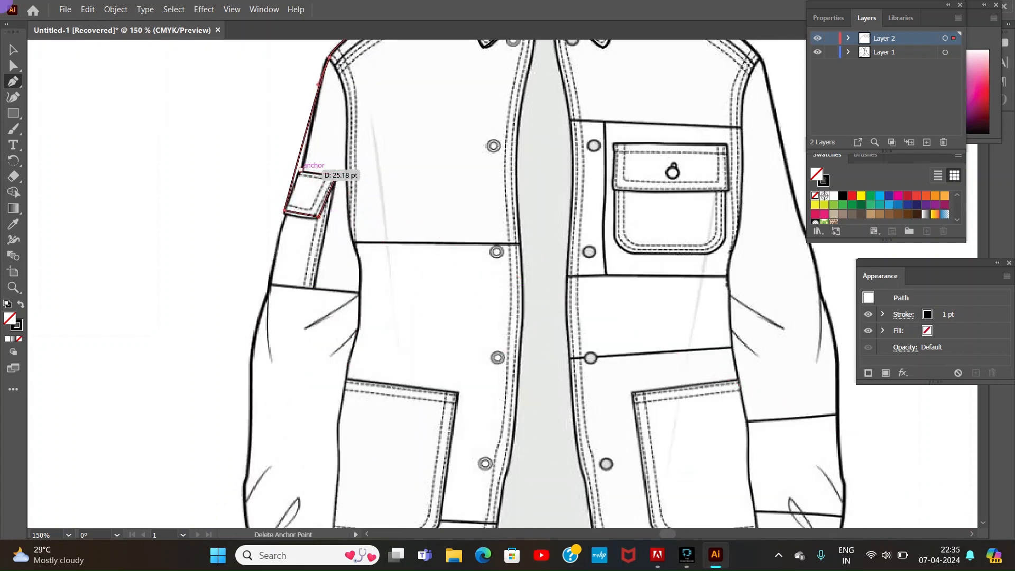
{"action": "key", "text": "ctrl+plus"}
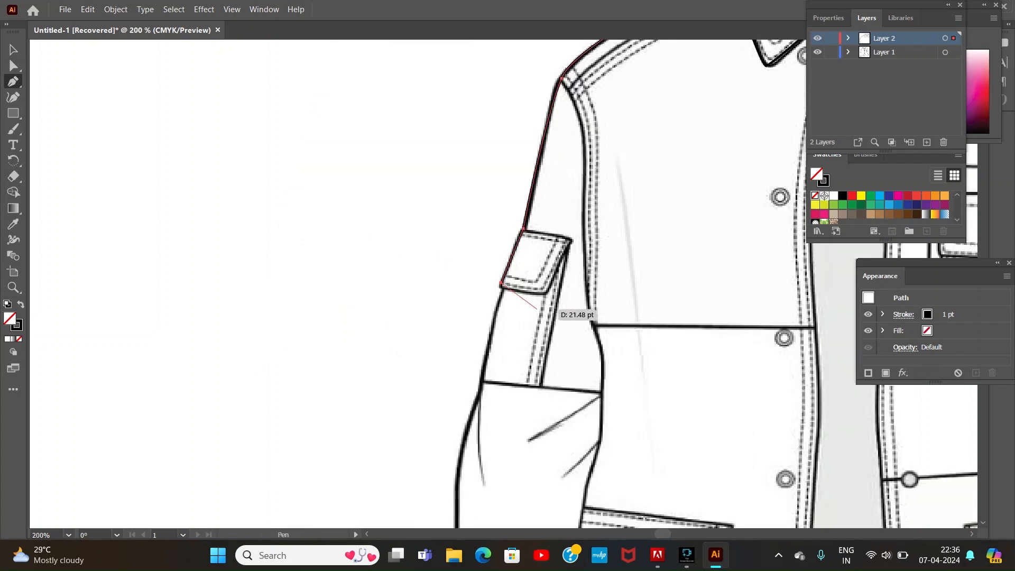
{"action": "left_click_drag", "start_coordinate": [546, 293], "coordinate": [573, 292]}
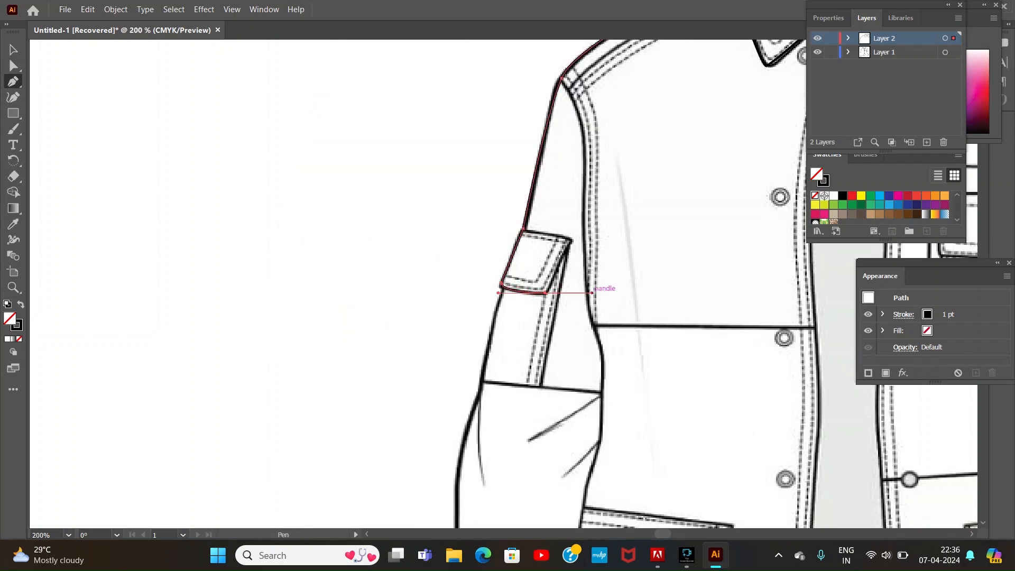
{"action": "key", "text": "Escape"}
{"action": "left_click_drag", "start_coordinate": [525, 230], "coordinate": [572, 240]}
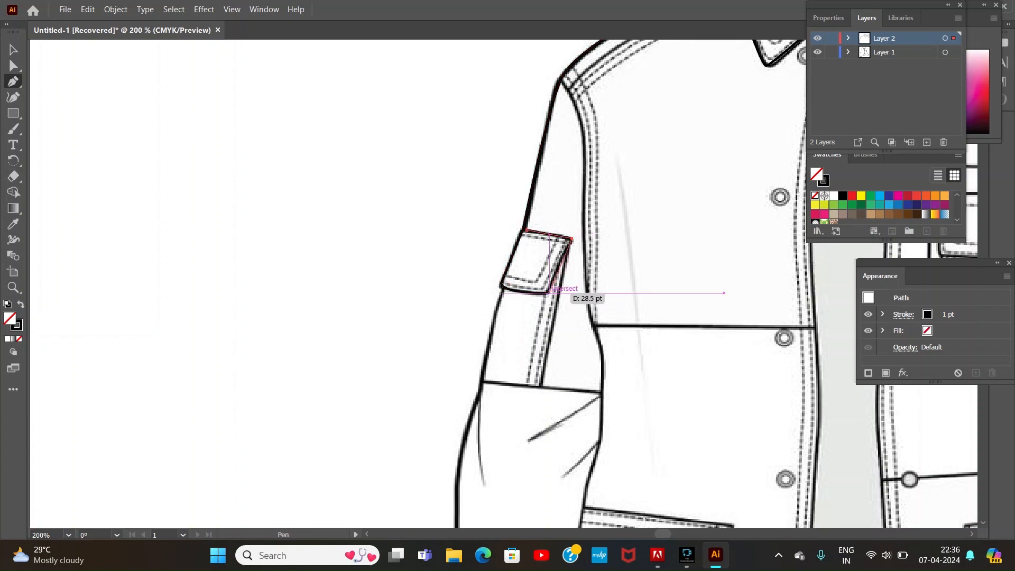
{"action": "left_click", "coordinate": [545, 292]}
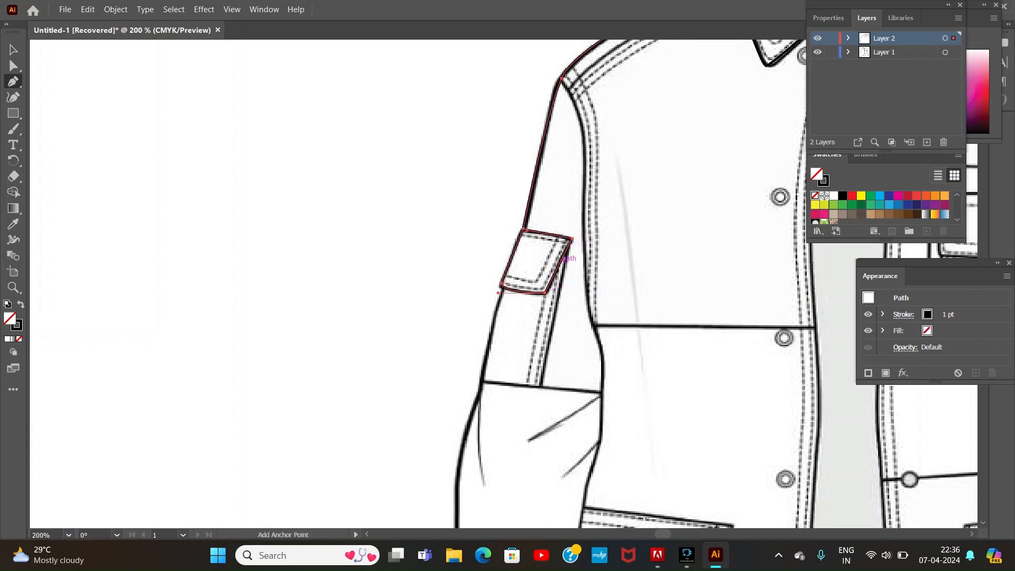
Step: Trace the long straight inner edge of the sleeve pocket from the sleeve seam up to the flap
{"action": "left_click", "coordinate": [541, 386]}
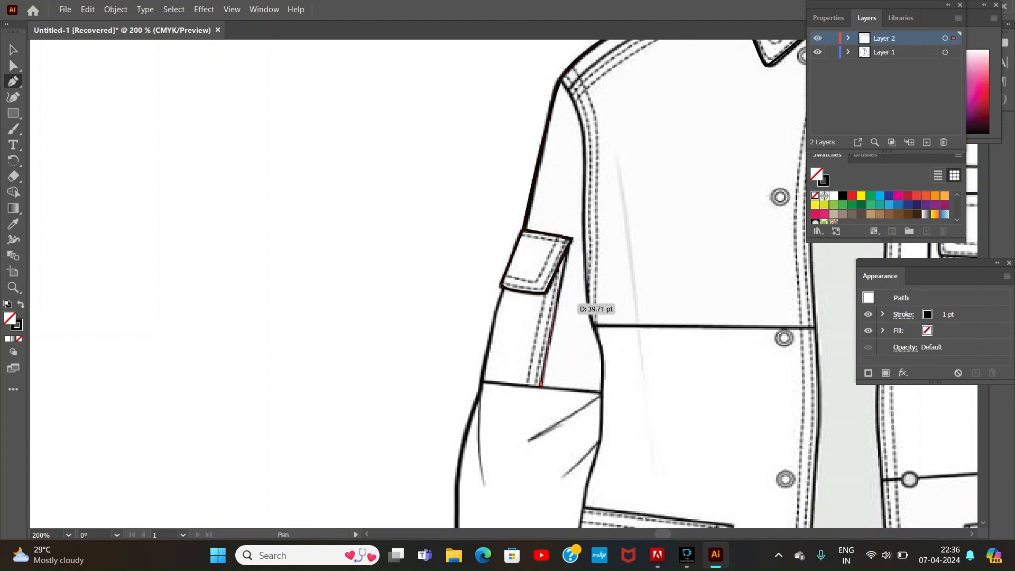
{"action": "left_click", "coordinate": [568, 246]}
{"action": "key", "text": "Escape"}
Step: Trace the left sleeve's outer edge from the pocket flap down through its curves and folds to the cuff
{"action": "left_click", "coordinate": [501, 288]}
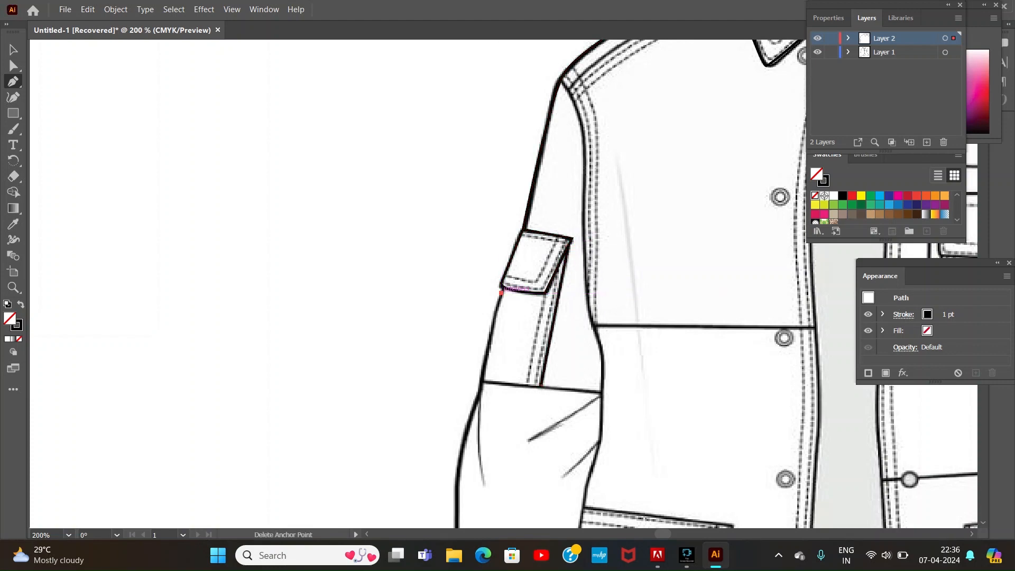
{"action": "left_click", "coordinate": [483, 381]}
{"action": "left_click_drag", "start_coordinate": [461, 452], "coordinate": [459, 478]}
{"action": "left_click_drag", "start_coordinate": [456, 514], "coordinate": [459, 521]}
{"action": "left_click", "coordinate": [984, 470]}
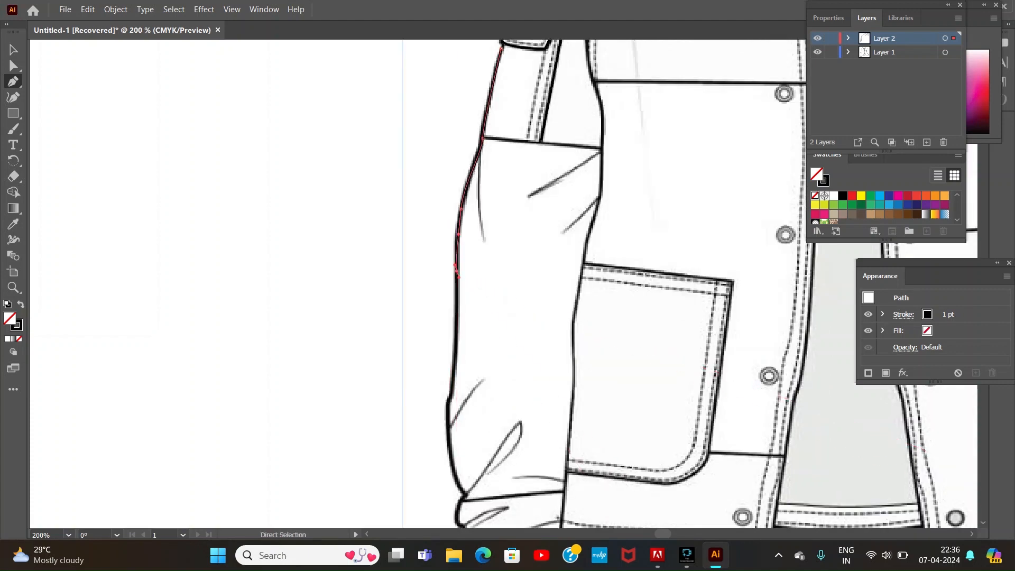
{"action": "left_click_drag", "start_coordinate": [457, 380], "coordinate": [449, 431]}
{"action": "left_click_drag", "start_coordinate": [461, 492], "coordinate": [470, 527]}
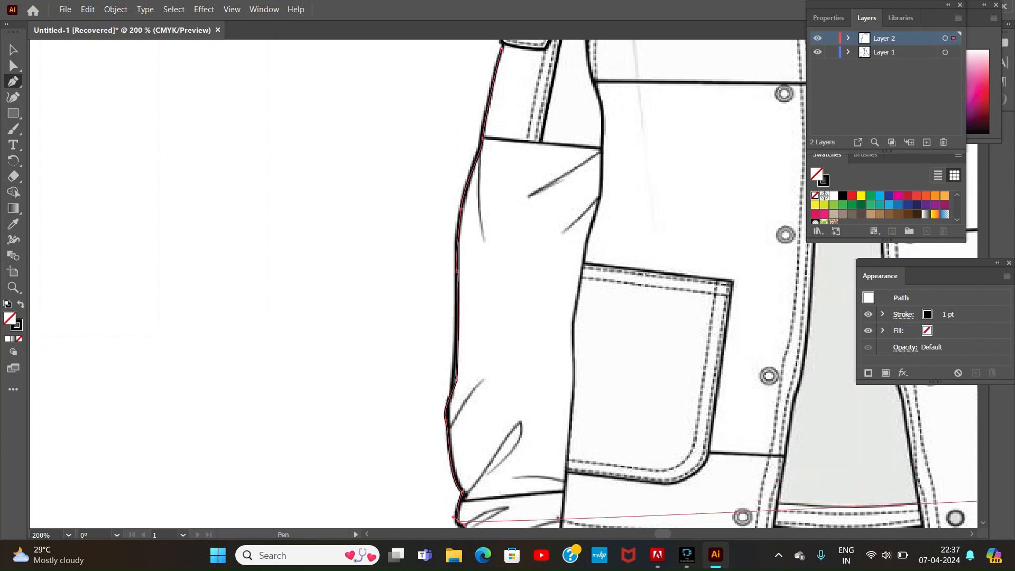
{"action": "scroll", "coordinate": [530, 379], "scroll_direction": "down", "scroll_amount": 5}
{"action": "left_click_drag", "start_coordinate": [478, 306], "coordinate": [493, 307]}
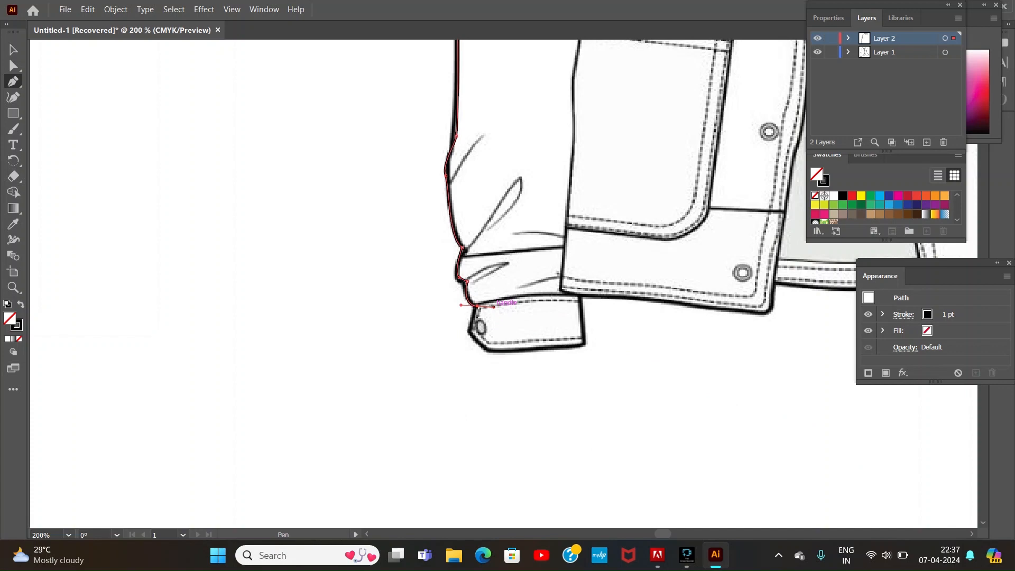
Step: Trace the left cuff's outline with its angled tab end, plus the straight sleeve seam just above it
{"action": "left_click", "coordinate": [582, 297]}
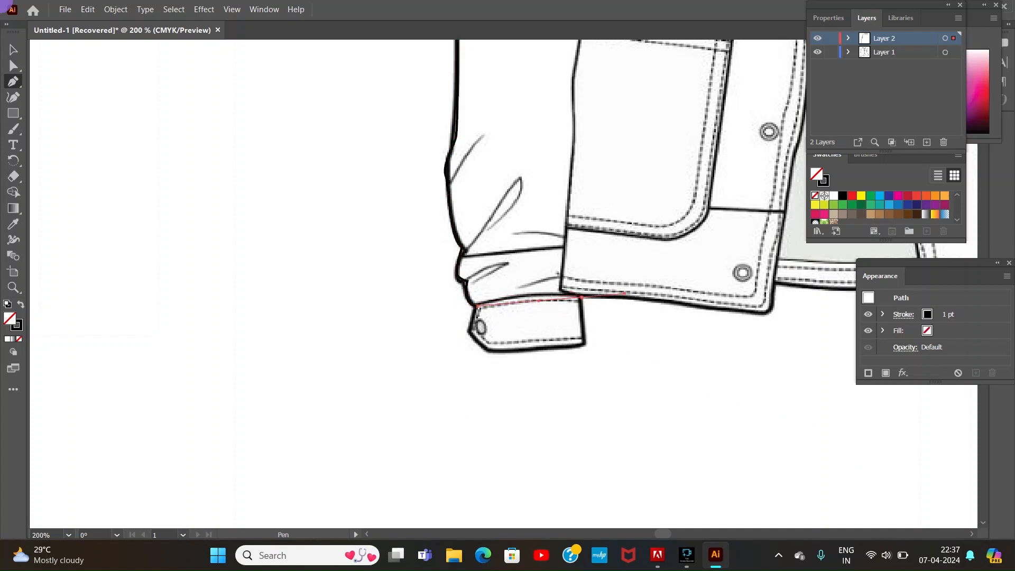
{"action": "left_click", "coordinate": [582, 297]}
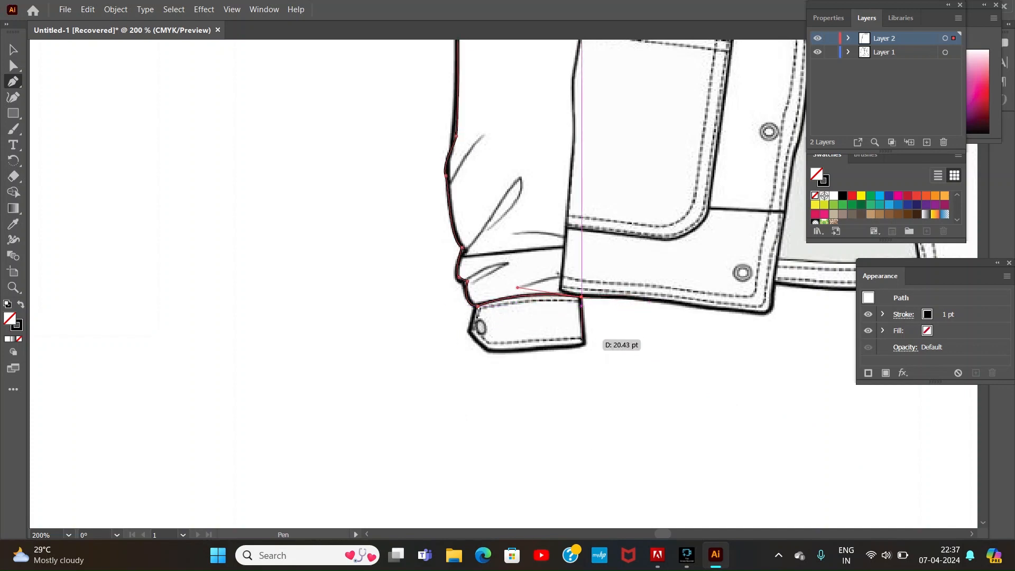
{"action": "left_click", "coordinate": [514, 351]}
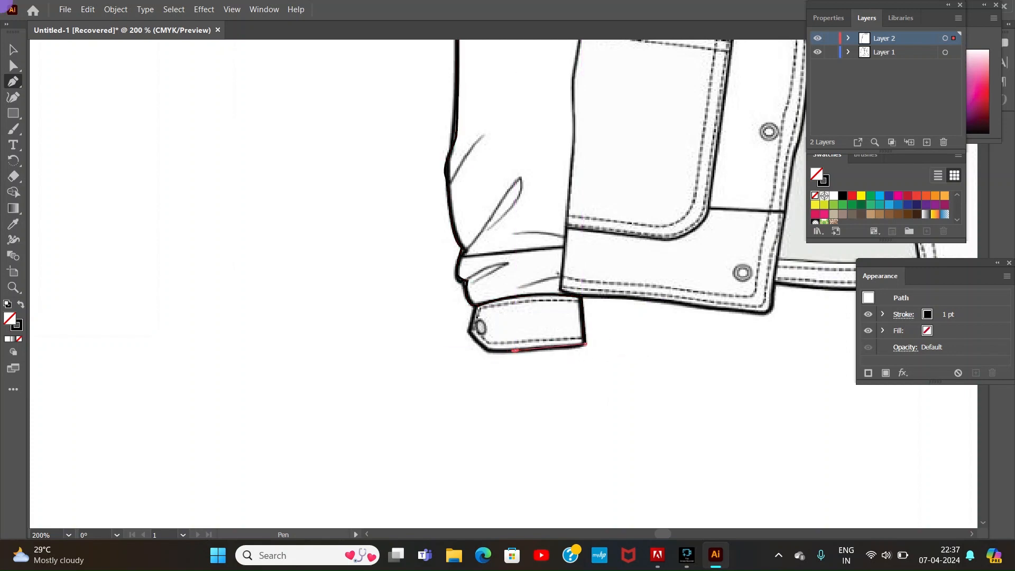
{"action": "left_click", "coordinate": [485, 350]}
{"action": "left_click", "coordinate": [466, 330]}
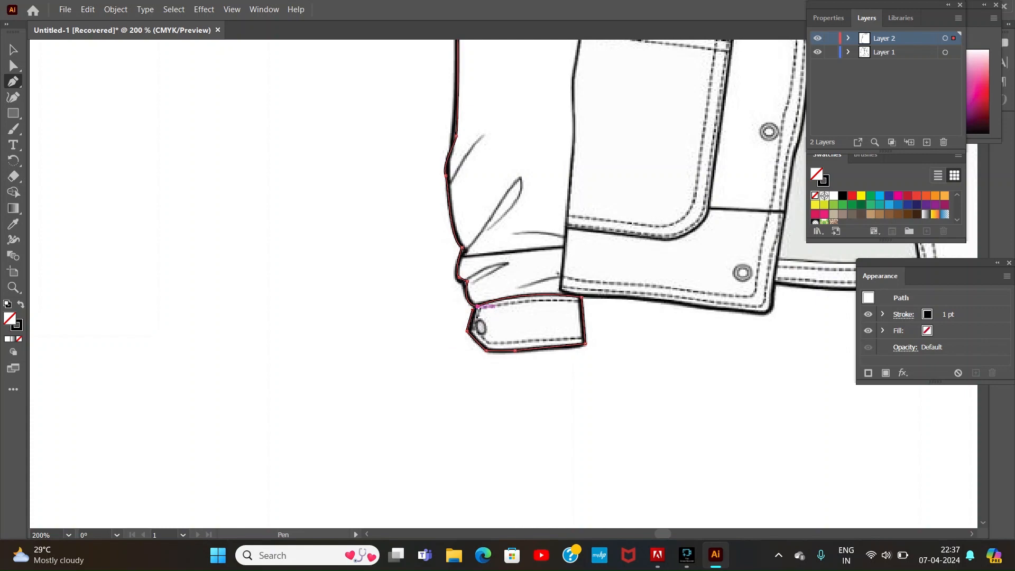
{"action": "left_click", "coordinate": [462, 255]}
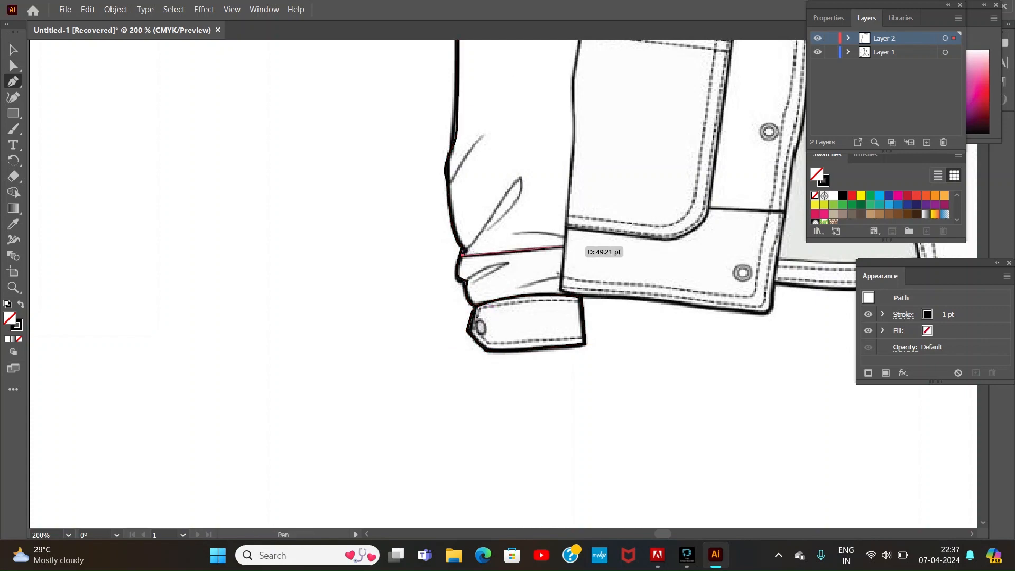
Step: Trace the right shoulder from the collar and continue along the upper sleeve's outer edge towards the elbow
{"action": "key", "text": "ctrl+minus"}
{"action": "key", "text": "ctrl+minus"}
{"action": "key", "text": "ctrl+minus"}
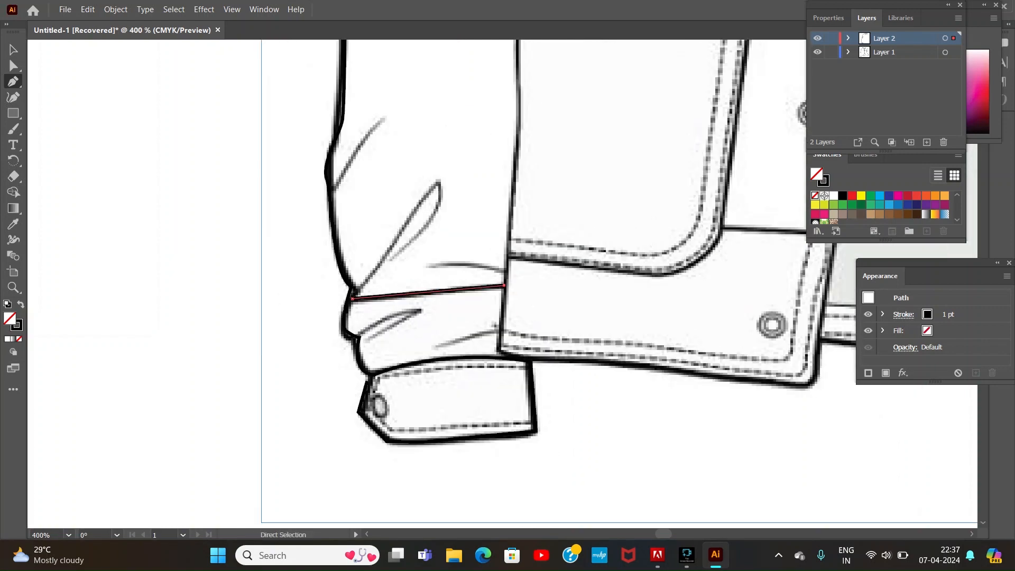
{"action": "key", "text": "ctrl+plus"}
{"action": "key", "text": "ctrl+plus"}
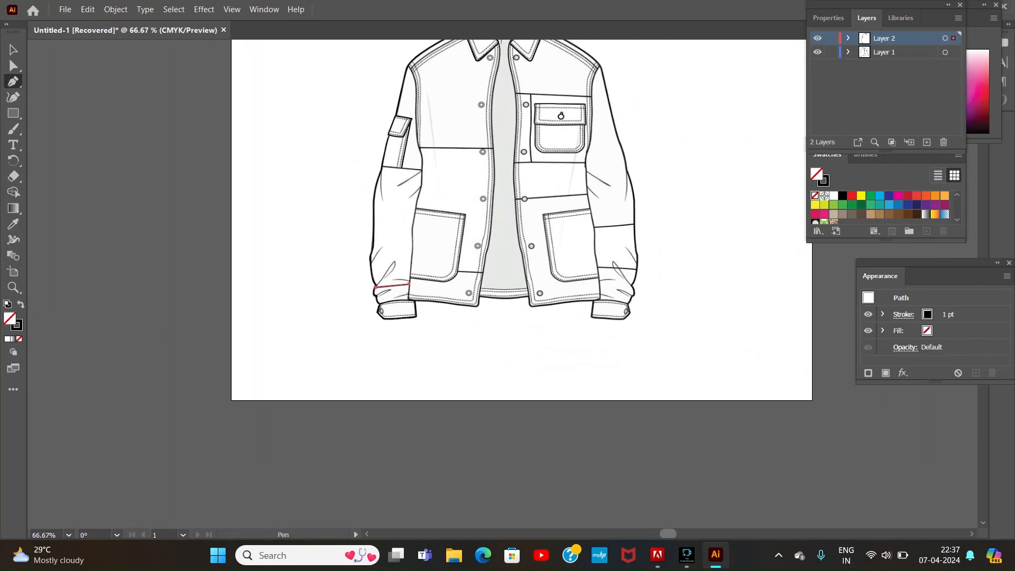
{"action": "scroll", "coordinate": [365, 196], "scroll_direction": "up", "scroll_amount": 10}
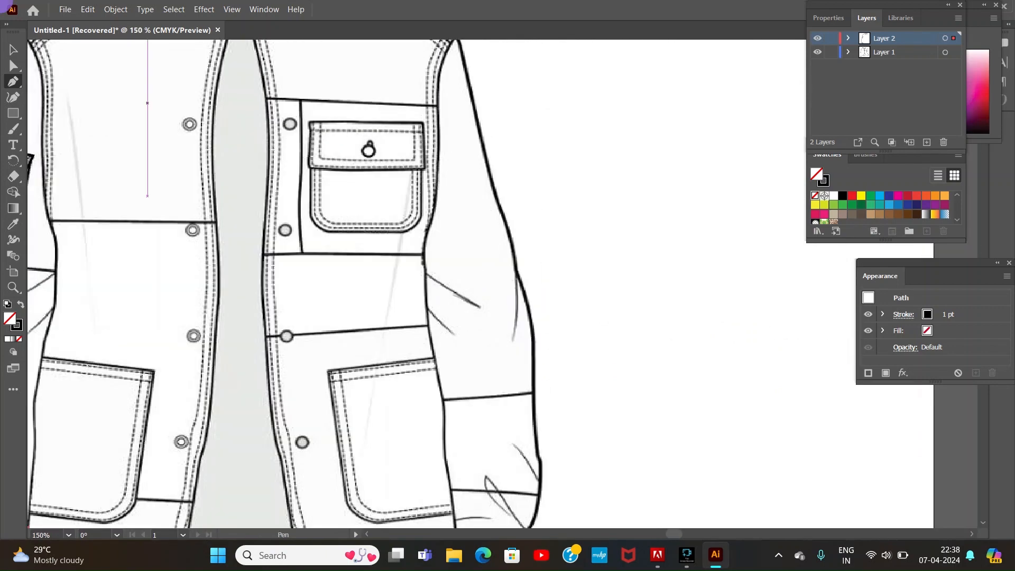
{"action": "left_click_drag", "start_coordinate": [457, 281], "coordinate": [478, 311]}
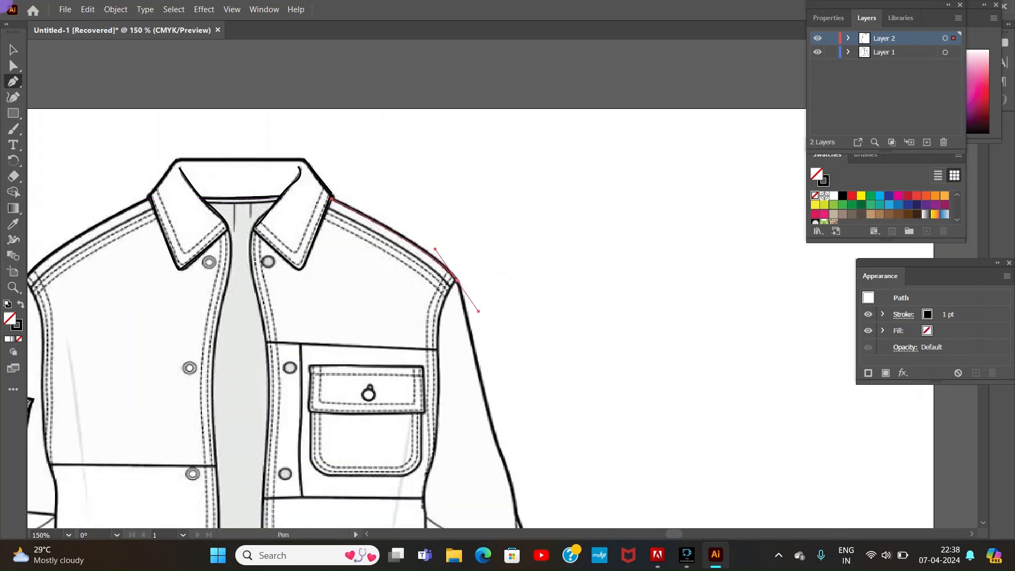
{"action": "left_click", "coordinate": [457, 280]}
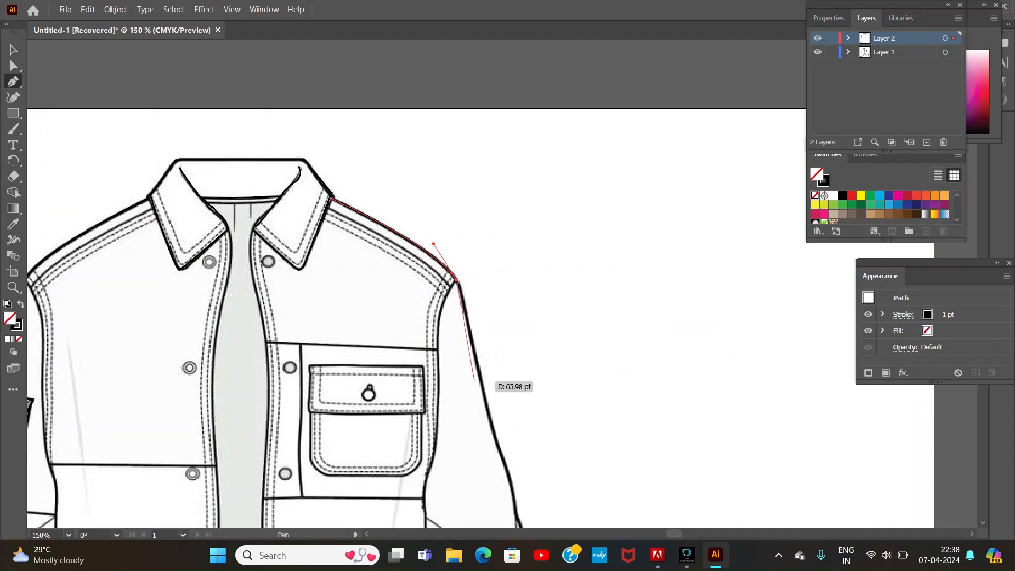
{"action": "left_click_drag", "start_coordinate": [485, 398], "coordinate": [489, 414]}
{"action": "left_click", "coordinate": [502, 461]}
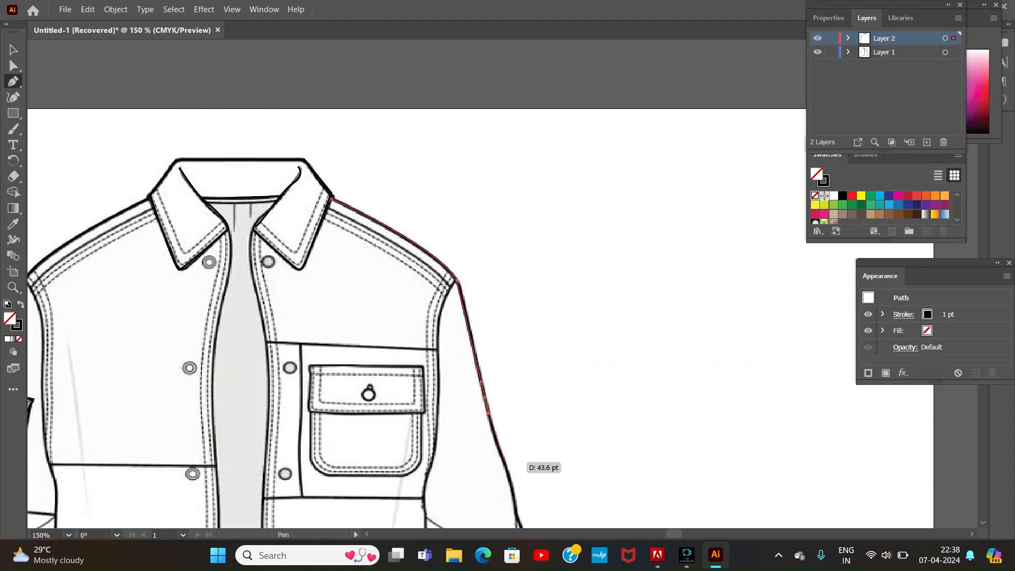
{"action": "left_click_drag", "start_coordinate": [506, 462], "coordinate": [510, 469]}
Step: Continue the right sleeve's outer edge from the elbow past the lower seams and wrist fold to the cuff
{"action": "left_click", "coordinate": [983, 523]}
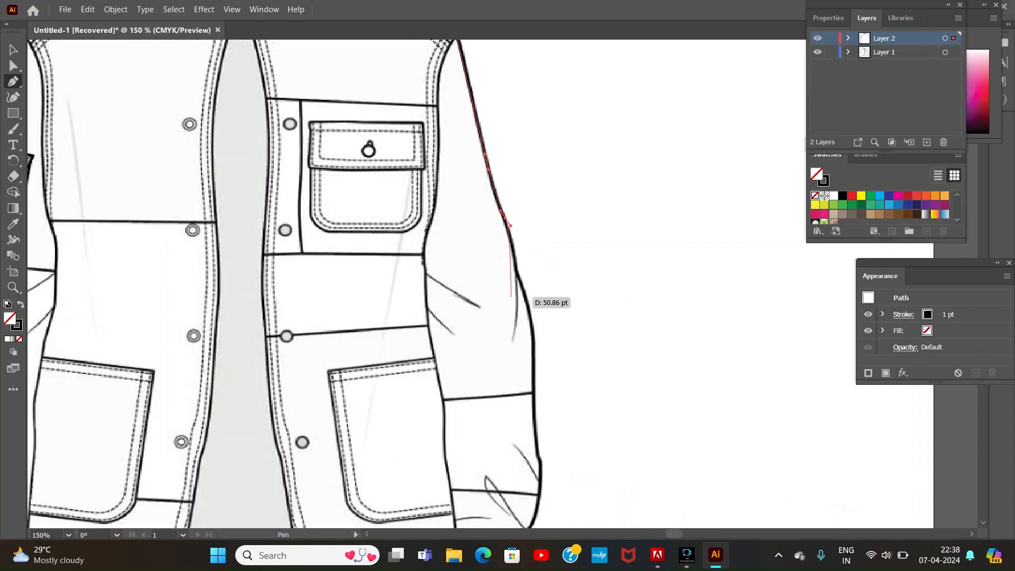
{"action": "left_click", "coordinate": [518, 275]}
{"action": "left_click", "coordinate": [533, 355]}
{"action": "left_click", "coordinate": [533, 393]}
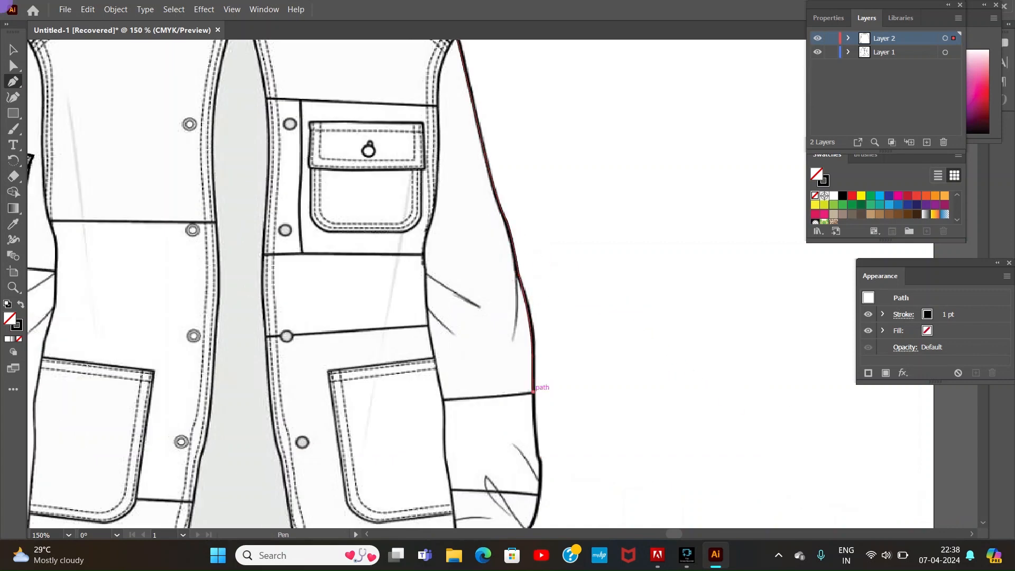
{"action": "left_click", "coordinate": [538, 456]}
{"action": "left_click", "coordinate": [983, 453]}
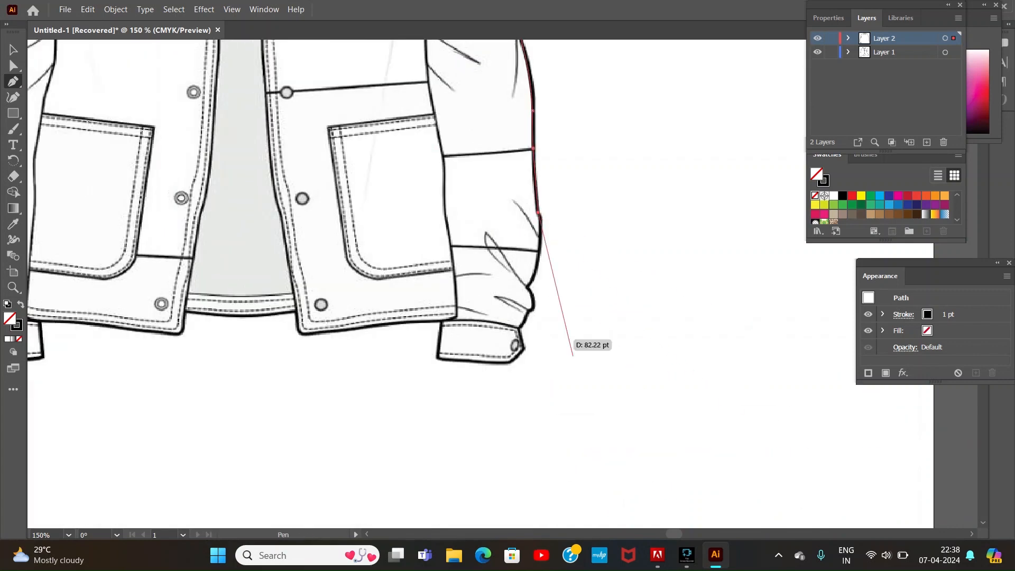
{"action": "left_click_drag", "start_coordinate": [529, 284], "coordinate": [505, 327]}
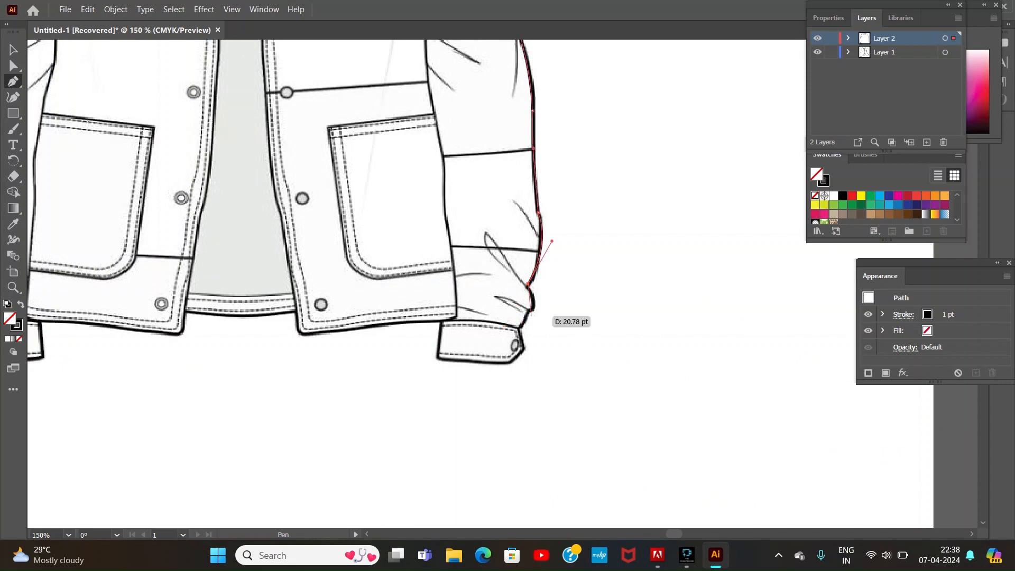
{"action": "left_click", "coordinate": [536, 302]}
{"action": "left_click", "coordinate": [522, 322]}
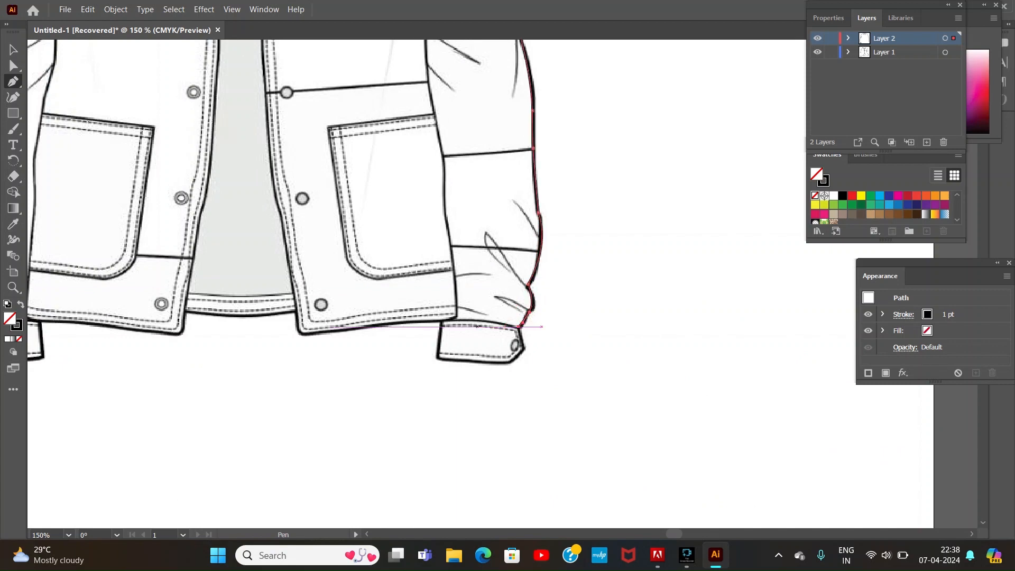
Step: Trace the right cuff's outline with its straight inner edge, bottom edge and angled tab end
{"action": "left_click", "coordinate": [525, 348]}
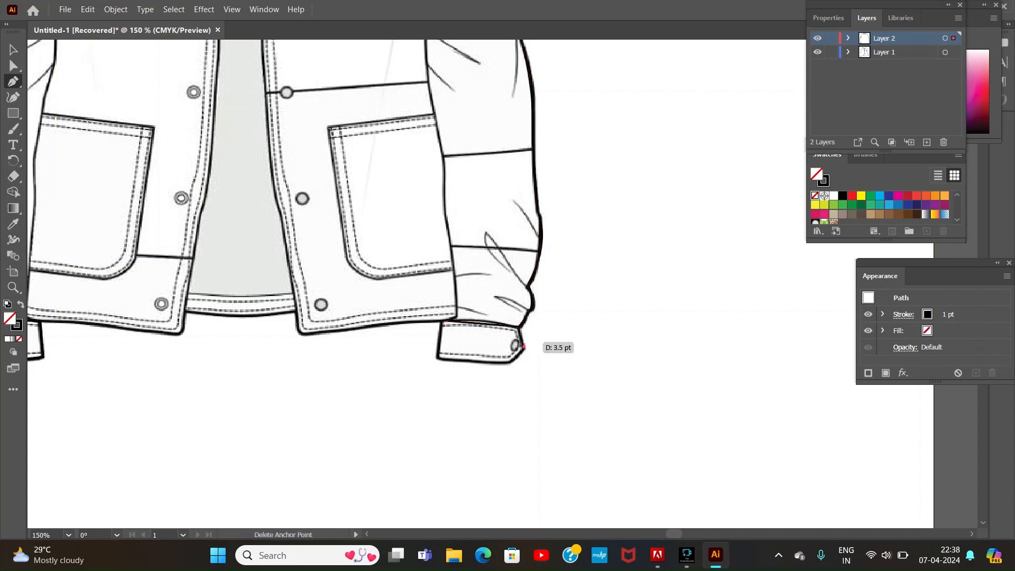
{"action": "left_click", "coordinate": [438, 358]}
{"action": "left_click", "coordinate": [509, 362]}
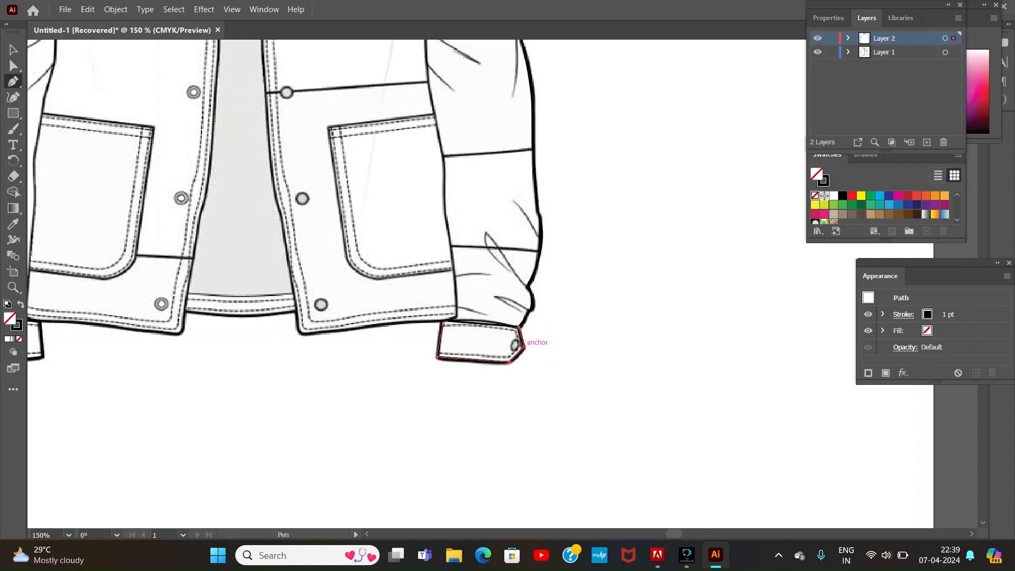
Step: Trace the left front panel's opening edge from the collar down to just below the horizontal chest seam
{"action": "scroll", "coordinate": [418, 286], "scroll_direction": "up", "scroll_amount": 10}
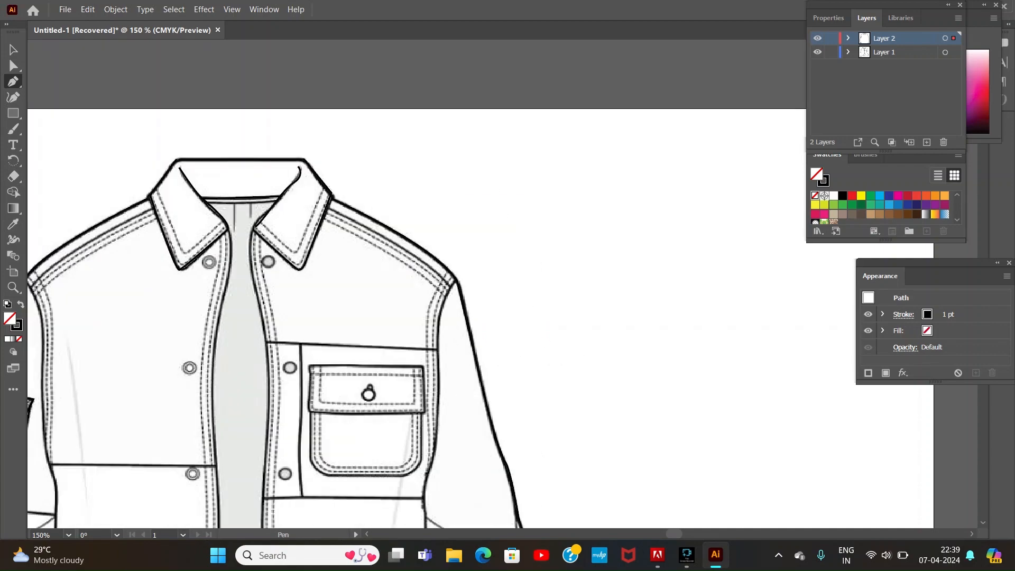
{"action": "scroll", "coordinate": [418, 286], "scroll_direction": "left", "scroll_amount": 10}
{"action": "scroll", "coordinate": [418, 286], "scroll_direction": "right", "scroll_amount": 9}
{"action": "scroll", "coordinate": [418, 285], "scroll_direction": "left", "scroll_amount": 5}
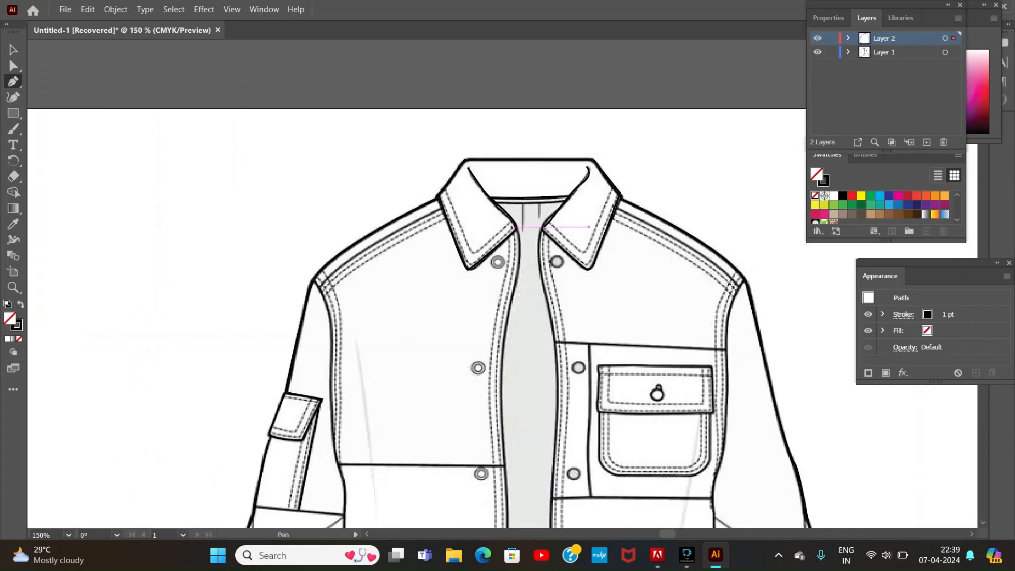
{"action": "left_click", "coordinate": [517, 229]}
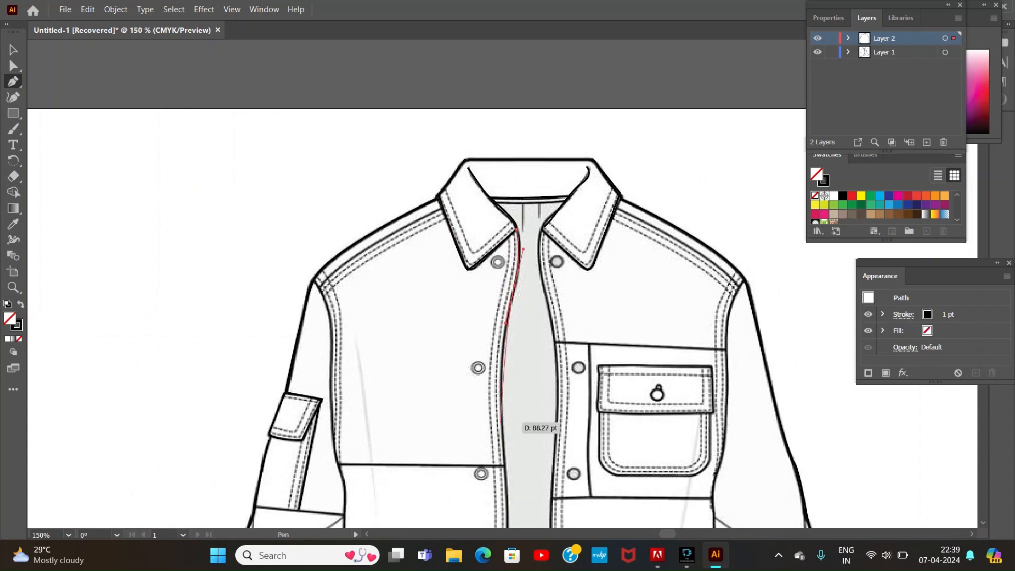
{"action": "left_click_drag", "start_coordinate": [501, 421], "coordinate": [505, 450]}
{"action": "left_click", "coordinate": [508, 502]}
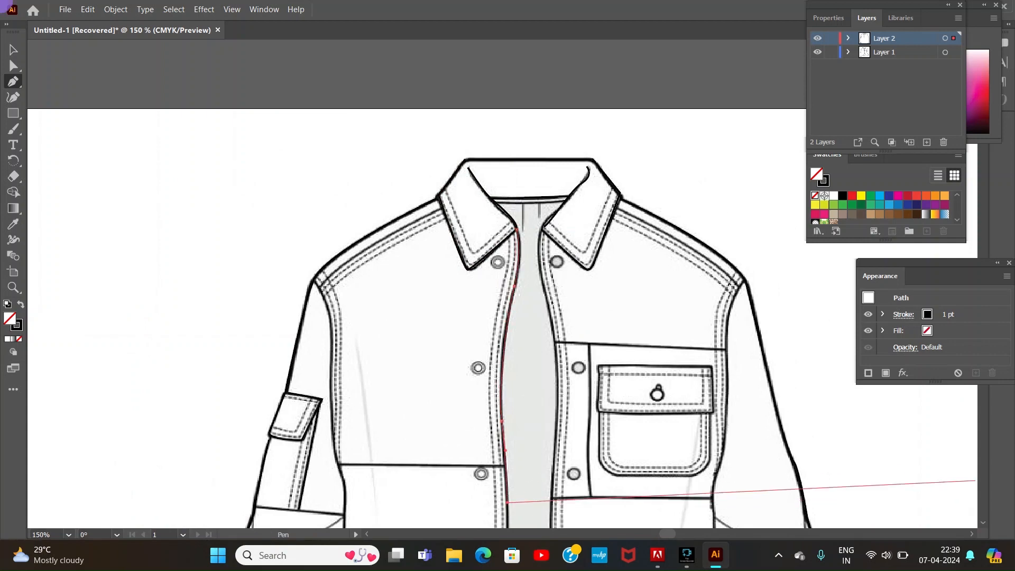
Step: Continue the left front's opening edge down to the hem corner and along the hem to the side seam
{"action": "scroll", "coordinate": [687, 481], "scroll_direction": "down", "scroll_amount": 5}
{"action": "left_click_drag", "start_coordinate": [502, 409], "coordinate": [497, 438]}
{"action": "left_click", "coordinate": [479, 510]}
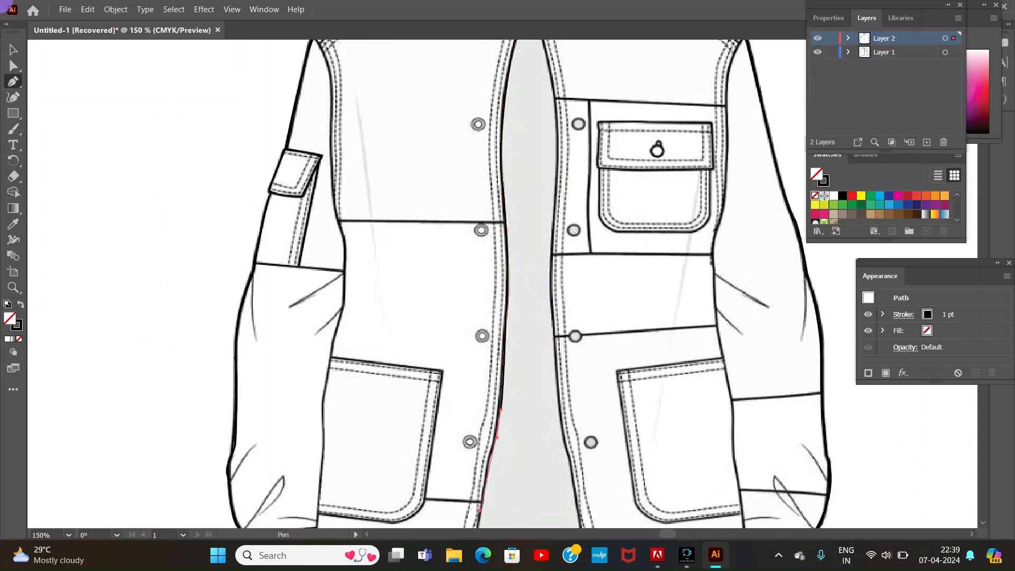
{"action": "left_click", "coordinate": [983, 510]}
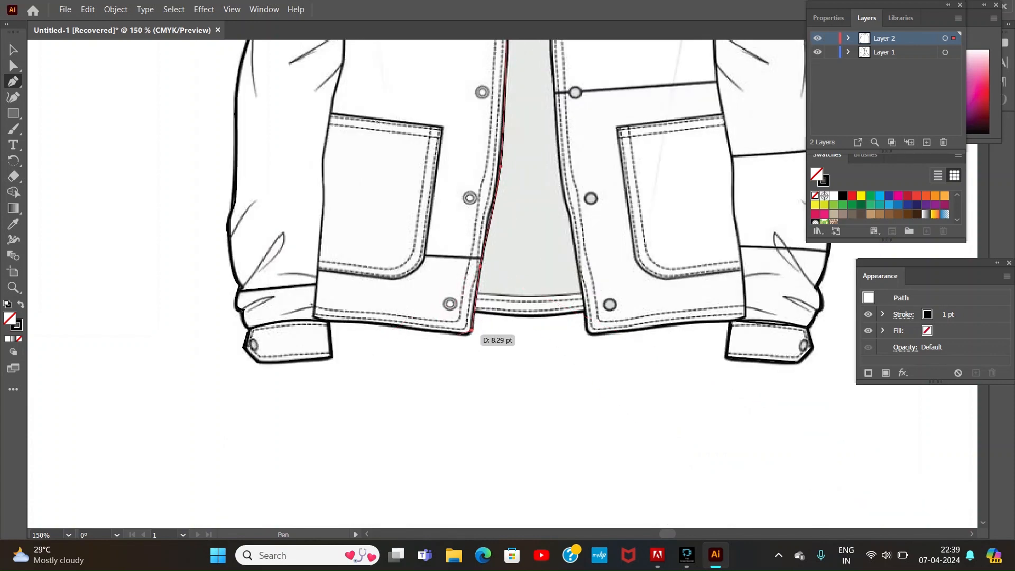
{"action": "left_click", "coordinate": [470, 333]}
{"action": "left_click", "coordinate": [313, 316]}
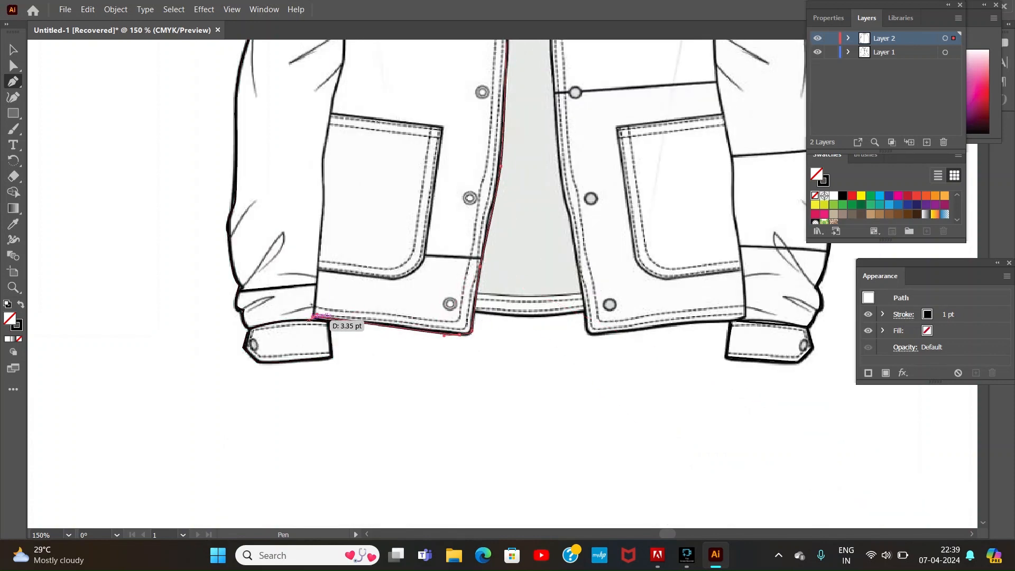
Step: Trace the left armhole seam as a curve from the shoulder point down to the horizontal chest seam
{"action": "scroll", "coordinate": [423, 286], "scroll_direction": "up", "scroll_amount": 10}
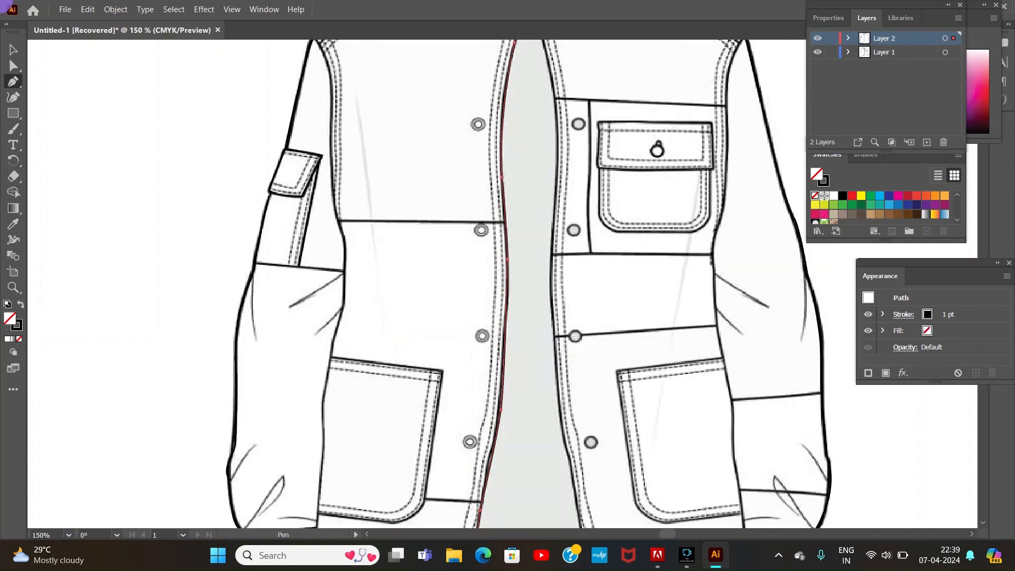
{"action": "left_click", "coordinate": [313, 283]}
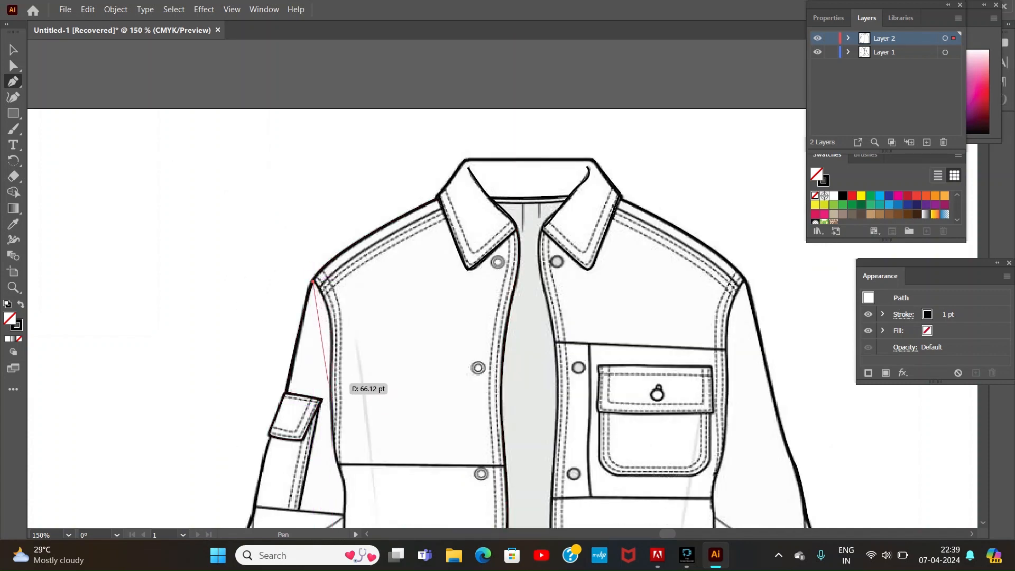
{"action": "left_click_drag", "start_coordinate": [329, 385], "coordinate": [350, 482]}
{"action": "left_click", "coordinate": [330, 386]}
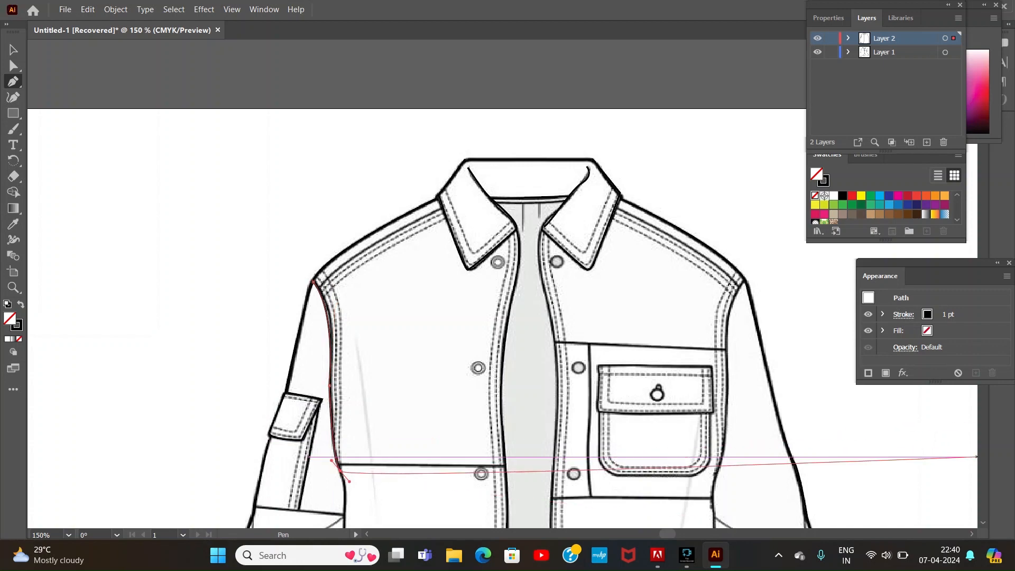
Step: Continue the left side seam from the chest seam past the lower pocket down to the hem
{"action": "left_click", "coordinate": [983, 457]}
{"action": "left_click_drag", "start_coordinate": [344, 291], "coordinate": [345, 294]}
{"action": "left_click_drag", "start_coordinate": [330, 361], "coordinate": [330, 372]}
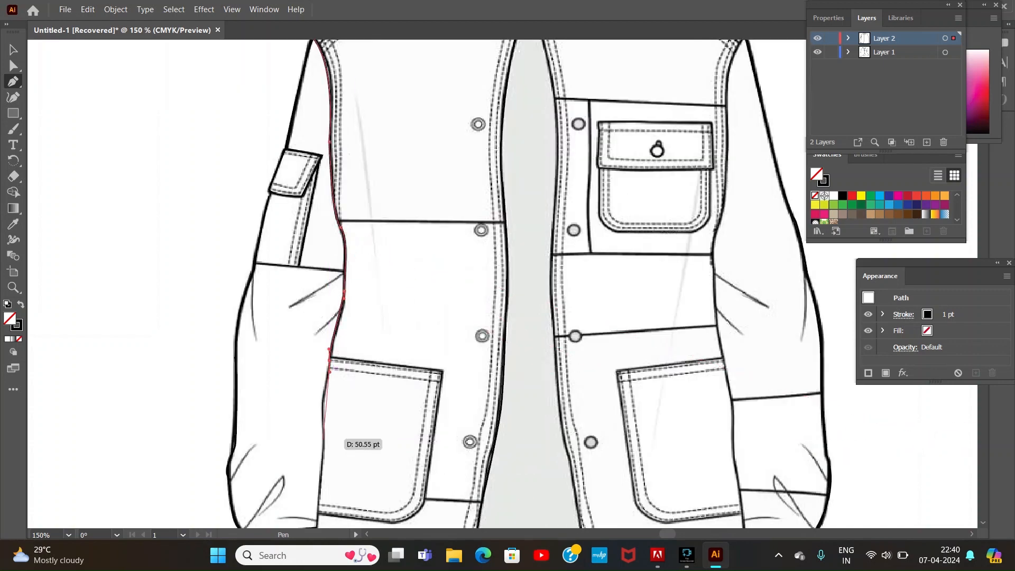
{"action": "left_click_drag", "start_coordinate": [320, 442], "coordinate": [318, 471]}
{"action": "left_click", "coordinate": [320, 517]}
{"action": "left_click", "coordinate": [983, 498]}
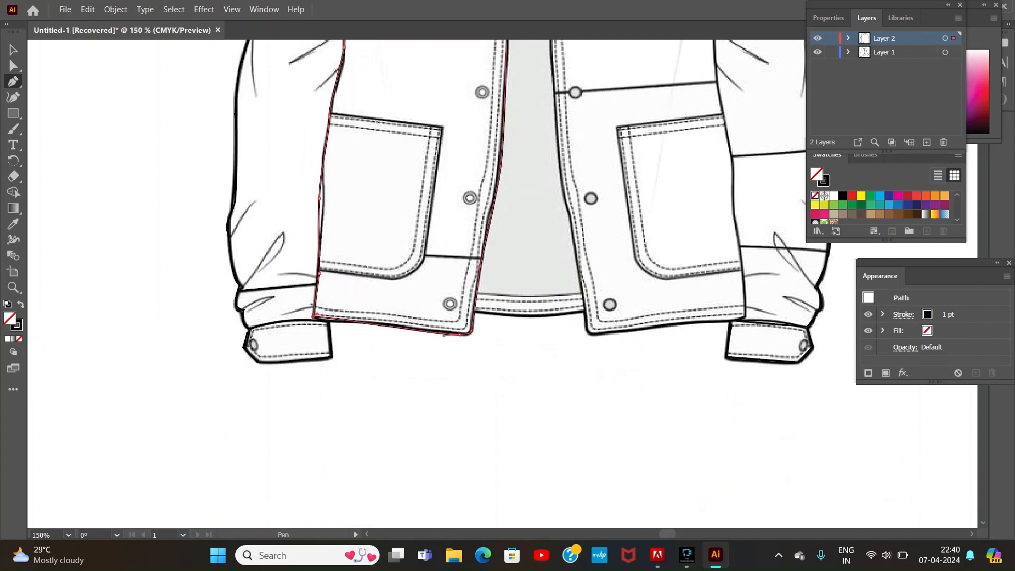
Step: Trace the right front panel's opening edge from the collar down to the seam below the chest pocket
{"action": "key", "text": "Page_Up"}
{"action": "key", "text": "Page_Up"}
{"action": "left_click", "coordinate": [542, 228]}
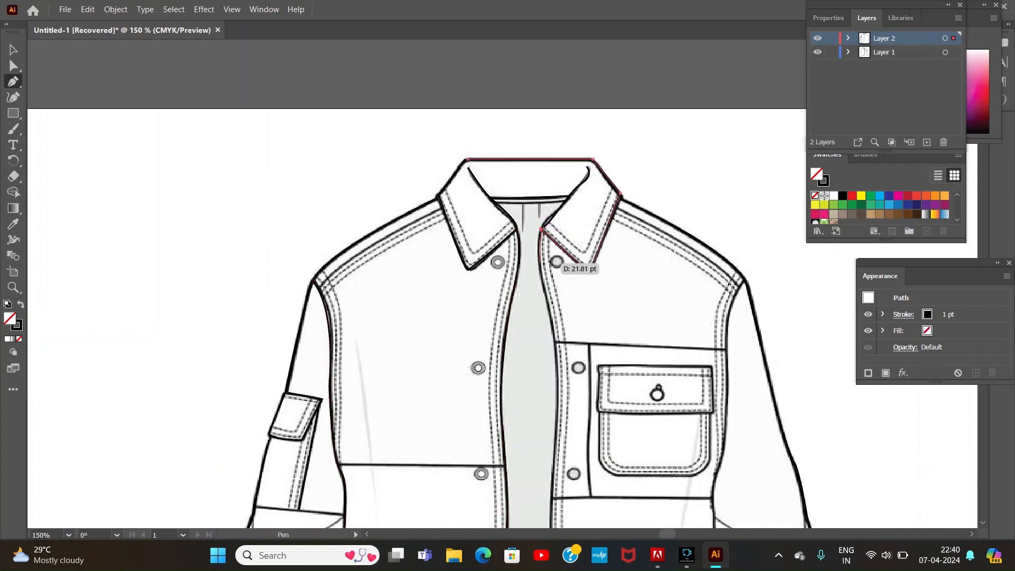
{"action": "left_click_drag", "start_coordinate": [540, 279], "coordinate": [548, 301]}
{"action": "left_click_drag", "start_coordinate": [557, 394], "coordinate": [556, 434]}
{"action": "left_click", "coordinate": [552, 498]}
{"action": "key", "text": "Page_Down"}
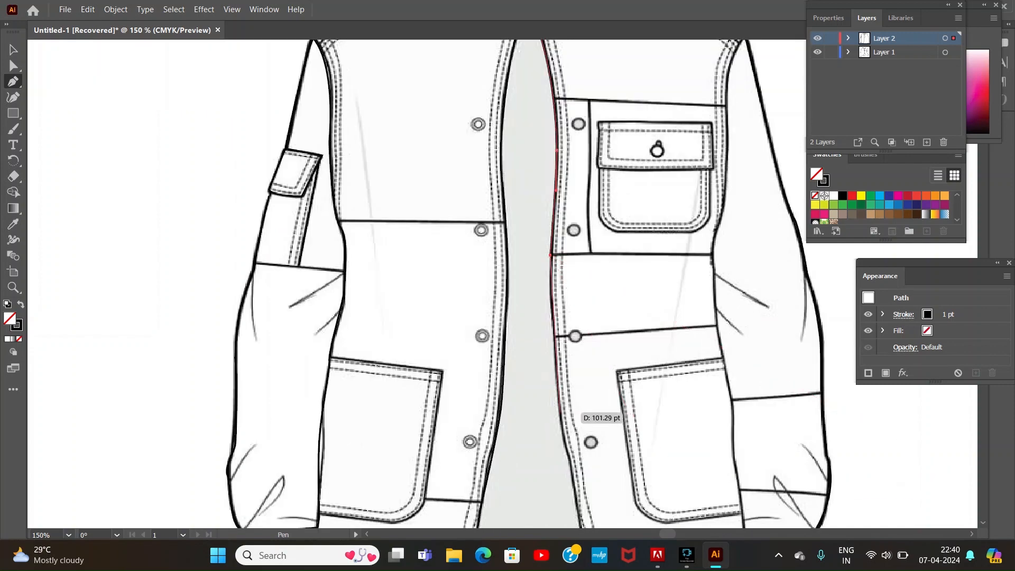
Step: Continue the right front's opening edge down to the hem corner and along the hem to the side seam
{"action": "key", "text": "Page_Down"}
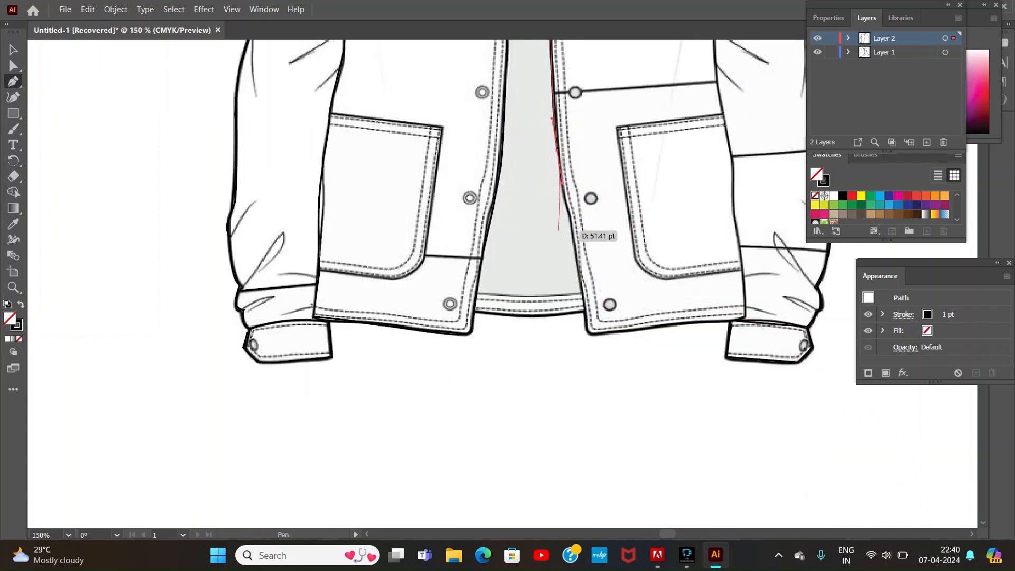
{"action": "left_click", "coordinate": [592, 334]}
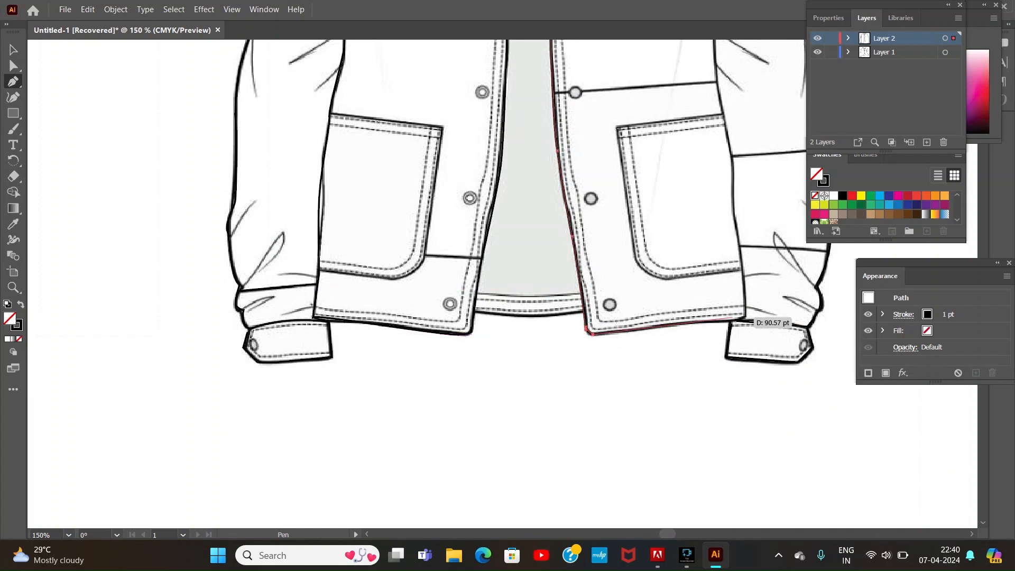
{"action": "left_click", "coordinate": [744, 319]}
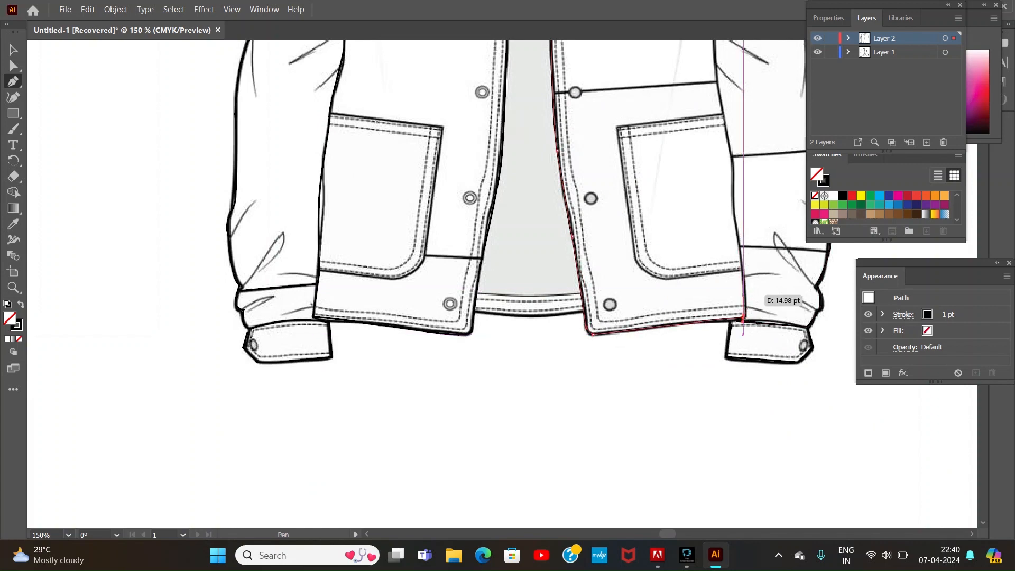
{"action": "left_click", "coordinate": [743, 297]}
Step: Trace the right armhole seam from the shoulder point down to the seam below the chest pocket
{"action": "key", "text": "Page_Up"}
{"action": "key", "text": "Page_Up"}
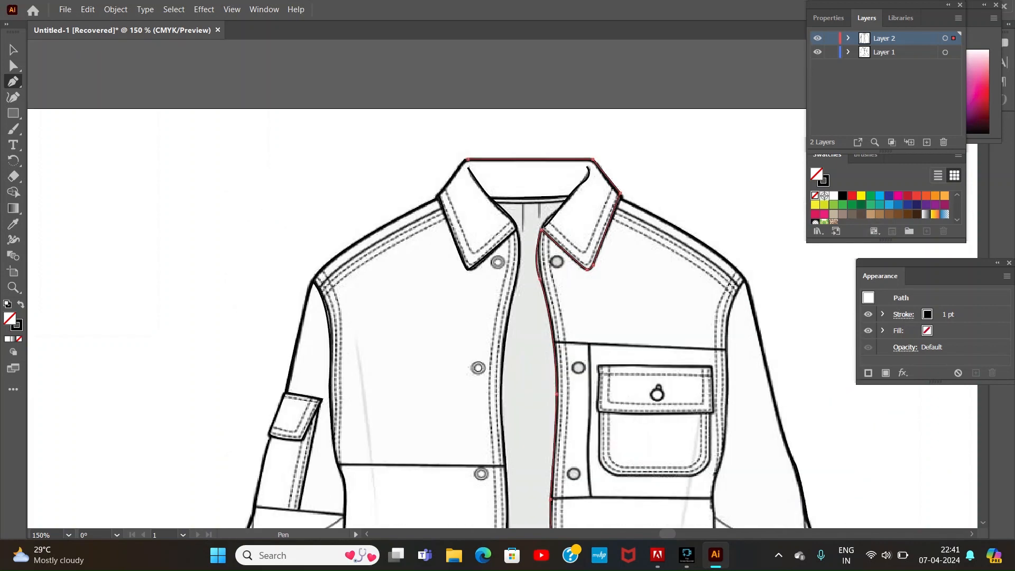
{"action": "left_click", "coordinate": [746, 280]}
{"action": "left_click_drag", "start_coordinate": [726, 347], "coordinate": [729, 390]}
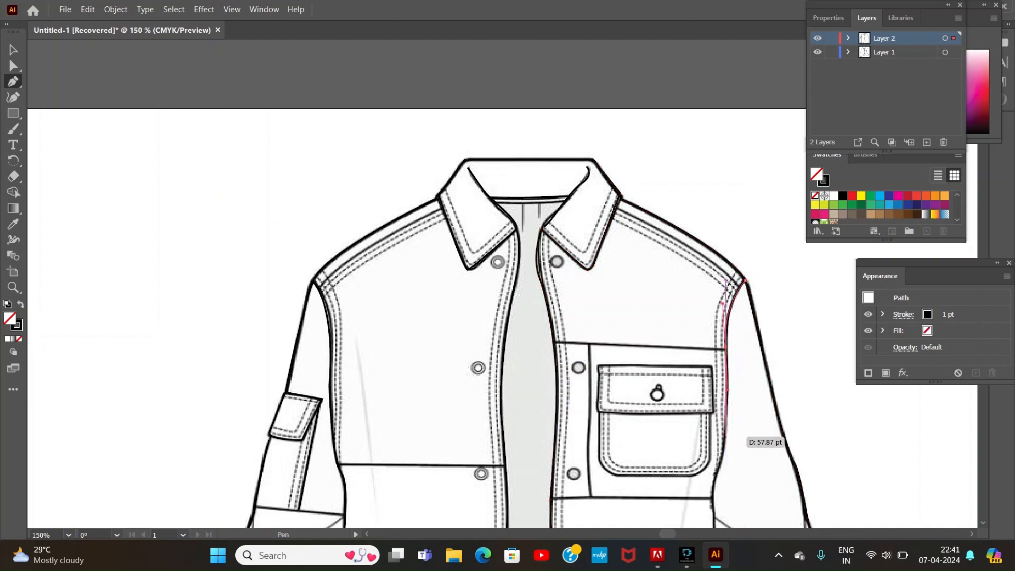
{"action": "left_click_drag", "start_coordinate": [726, 440], "coordinate": [721, 454]}
{"action": "left_click_drag", "start_coordinate": [708, 493], "coordinate": [712, 502]}
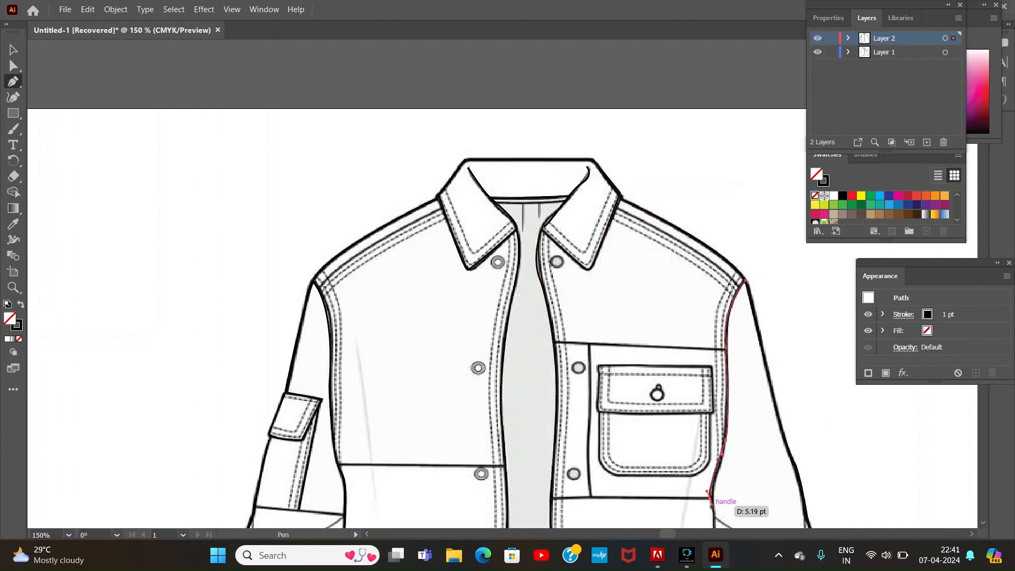
Step: Continue the right side seam down past the lower pocket towards the hem and end the path
{"action": "scroll", "coordinate": [711, 505], "scroll_direction": "down", "scroll_amount": 5}
{"action": "left_click_drag", "start_coordinate": [715, 329], "coordinate": [733, 429]}
{"action": "left_click_drag", "start_coordinate": [739, 481], "coordinate": [746, 493]}
{"action": "left_click", "coordinate": [983, 498]}
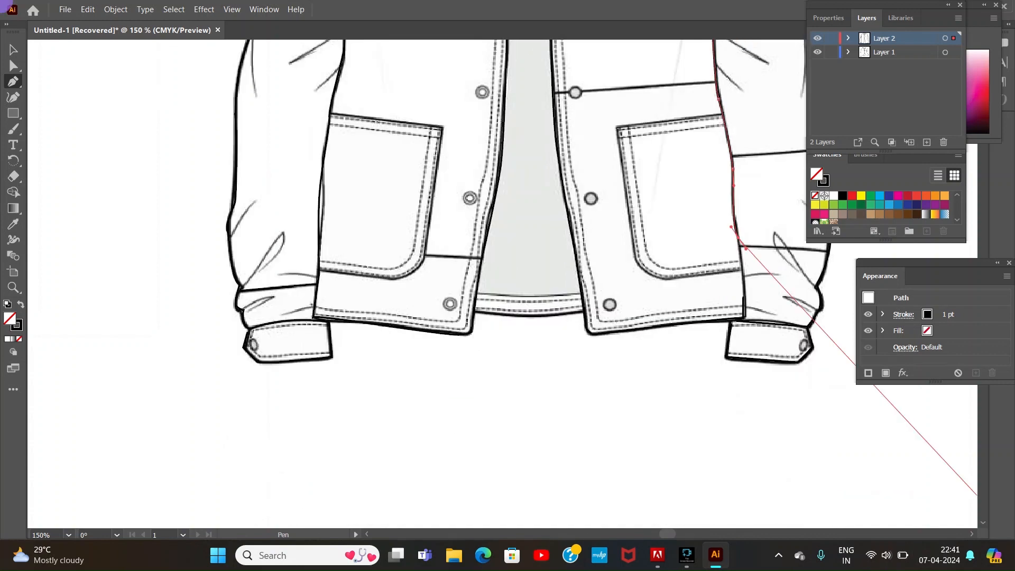
{"action": "key", "text": "Escape"}
Step: Trace the left lower pocket's outline from the side seam across its top edge and around its rounded bottom corner
{"action": "left_click", "coordinate": [331, 113]}
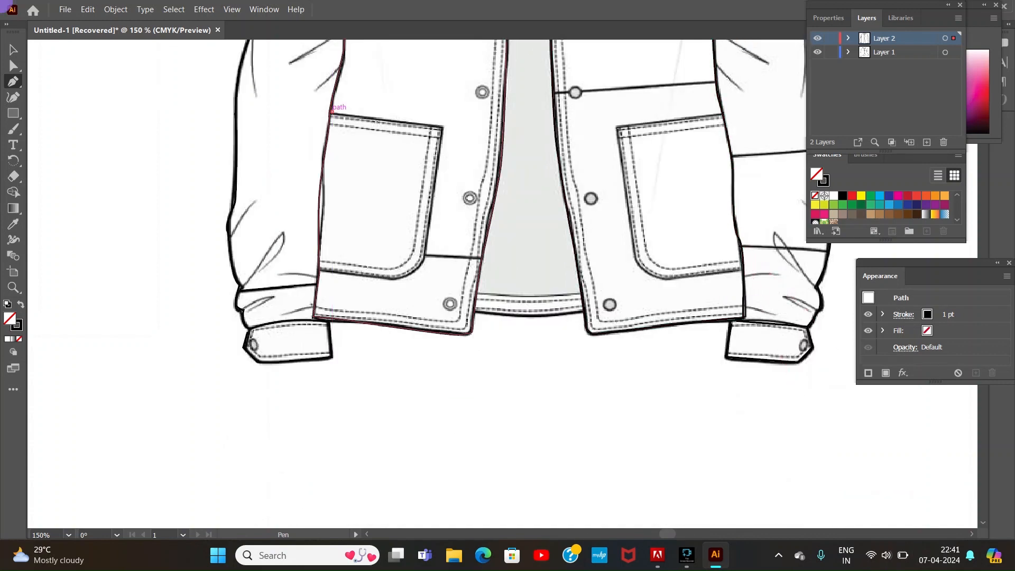
{"action": "left_click", "coordinate": [442, 127]}
{"action": "left_click_drag", "start_coordinate": [423, 259], "coordinate": [422, 268]}
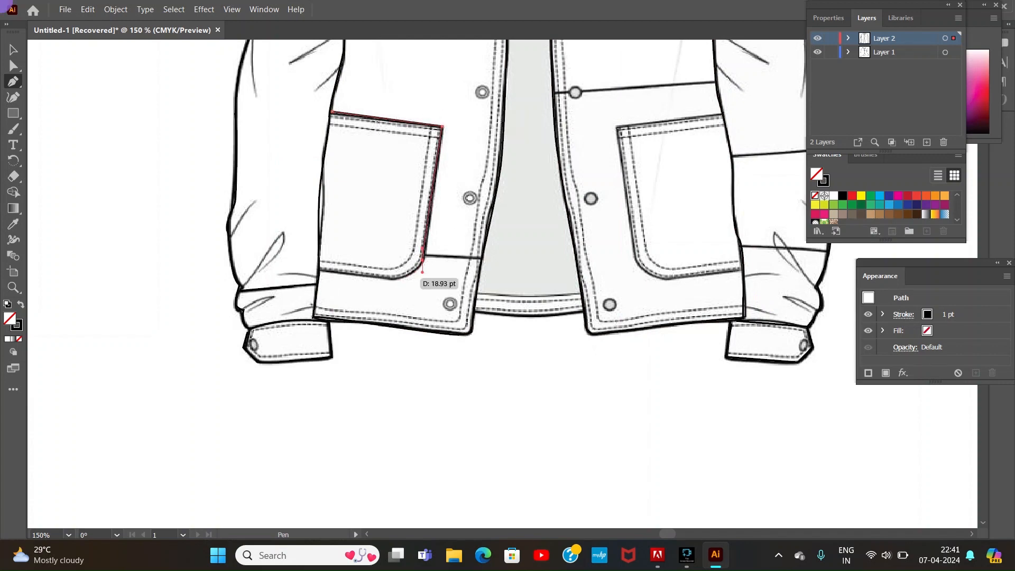
{"action": "left_click", "coordinate": [399, 277]}
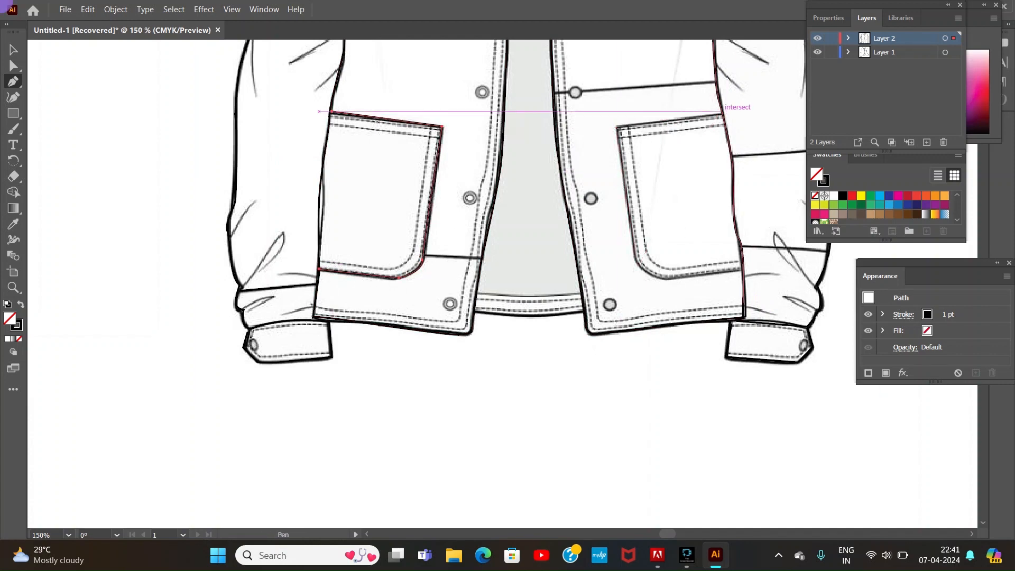
Step: Trace the right lower pocket's outline from the side seam around its rounded bottom corner and back to the seam
{"action": "left_click", "coordinate": [722, 112]}
{"action": "left_click", "coordinate": [617, 128]}
{"action": "left_click", "coordinate": [636, 263]}
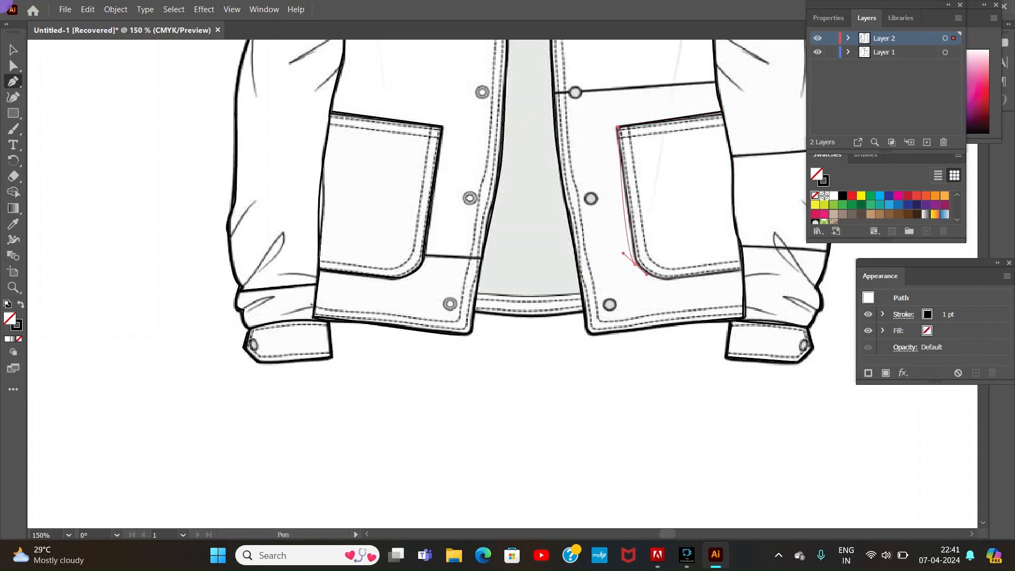
{"action": "left_click_drag", "start_coordinate": [677, 275], "coordinate": [702, 276]}
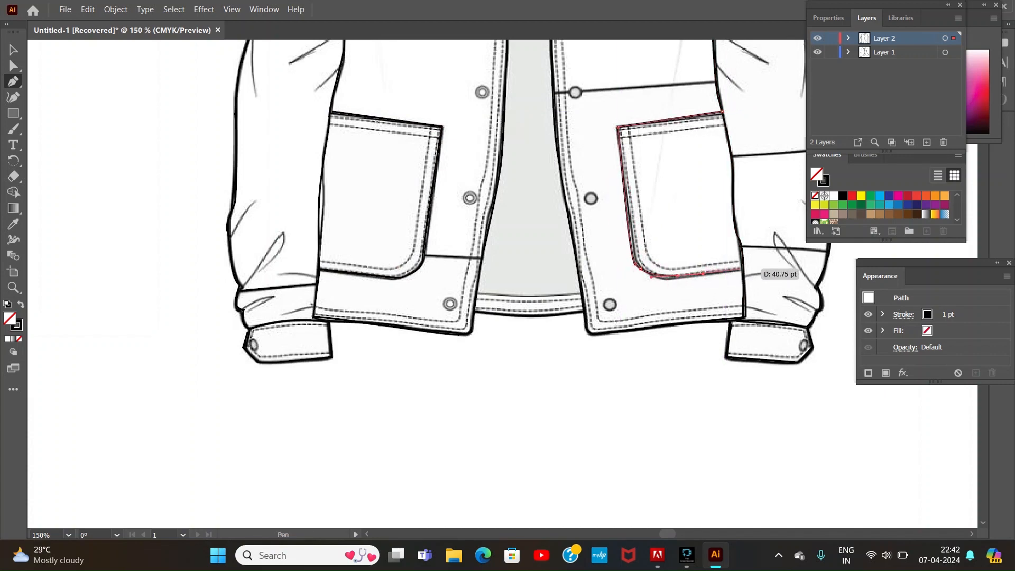
{"action": "left_click", "coordinate": [740, 270]}
{"action": "key", "text": "Escape"}
Step: Trace the back hem band visible between the two front panels at the bottom of the opening
{"action": "left_click", "coordinate": [477, 290]}
{"action": "left_click_drag", "start_coordinate": [581, 291], "coordinate": [610, 298]}
{"action": "left_click", "coordinate": [476, 311]}
{"action": "key", "text": "ctrl+minus"}
{"action": "key", "text": "ctrl+minus"}
{"action": "key", "text": "ctrl+minus"}
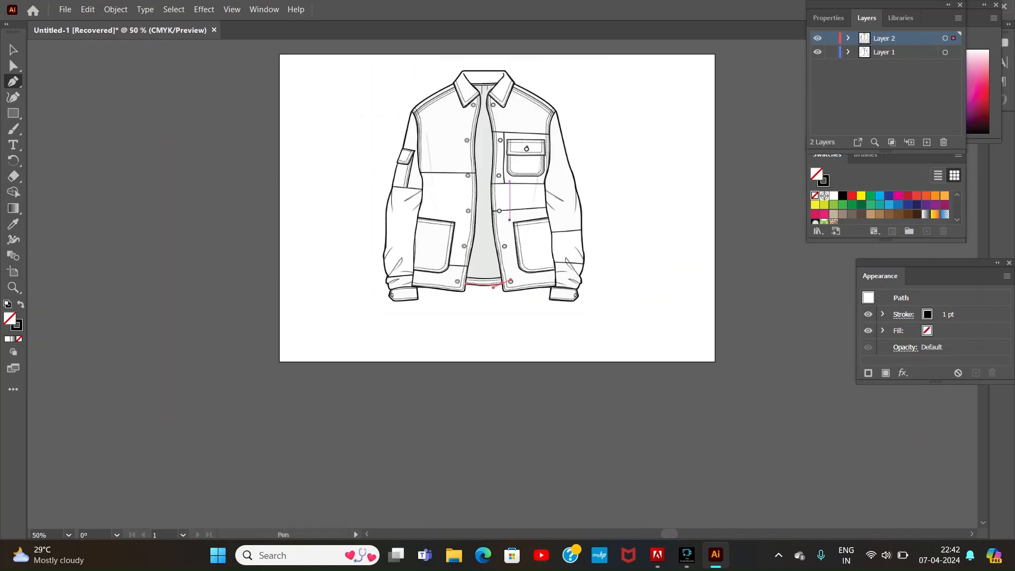
Step: Trace the chest pocket's flap as a closed four-cornered outline
{"action": "key", "text": "ctrl+plus"}
{"action": "key", "text": "ctrl+plus"}
{"action": "key", "text": "ctrl+plus"}
{"action": "scroll", "coordinate": [502, 284], "scroll_direction": "up", "scroll_amount": 5}
{"action": "scroll", "coordinate": [502, 284], "scroll_direction": "up", "scroll_amount": 5}
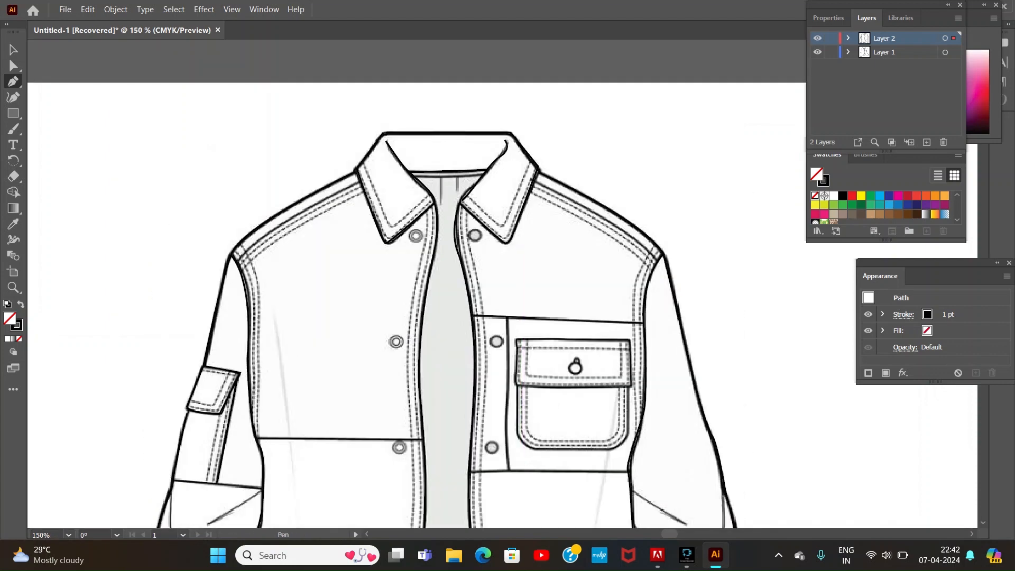
{"action": "left_click", "coordinate": [517, 340]}
{"action": "left_click", "coordinate": [628, 341]}
{"action": "left_click", "coordinate": [630, 384]}
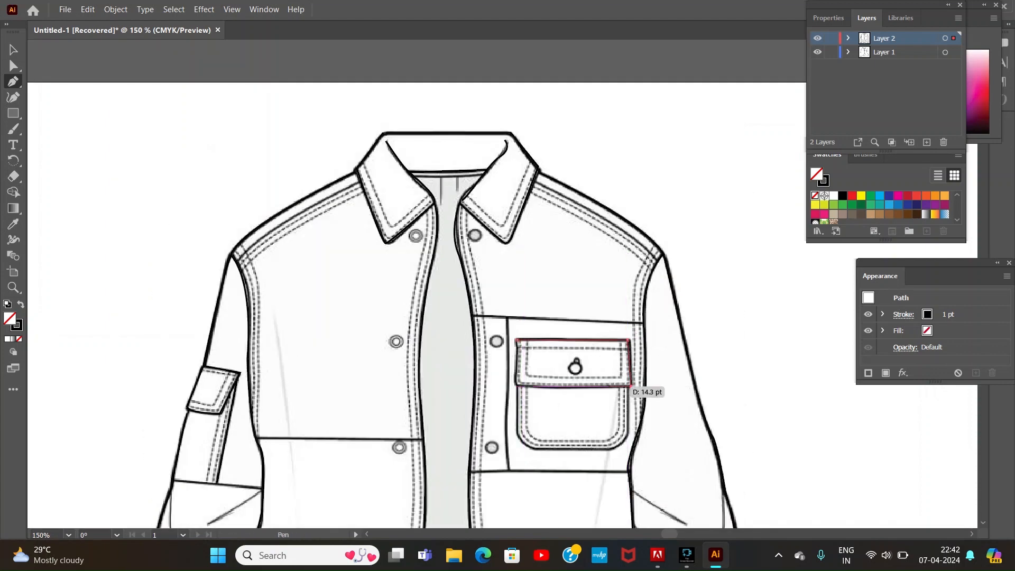
{"action": "left_click", "coordinate": [517, 385]}
{"action": "left_click", "coordinate": [517, 341]}
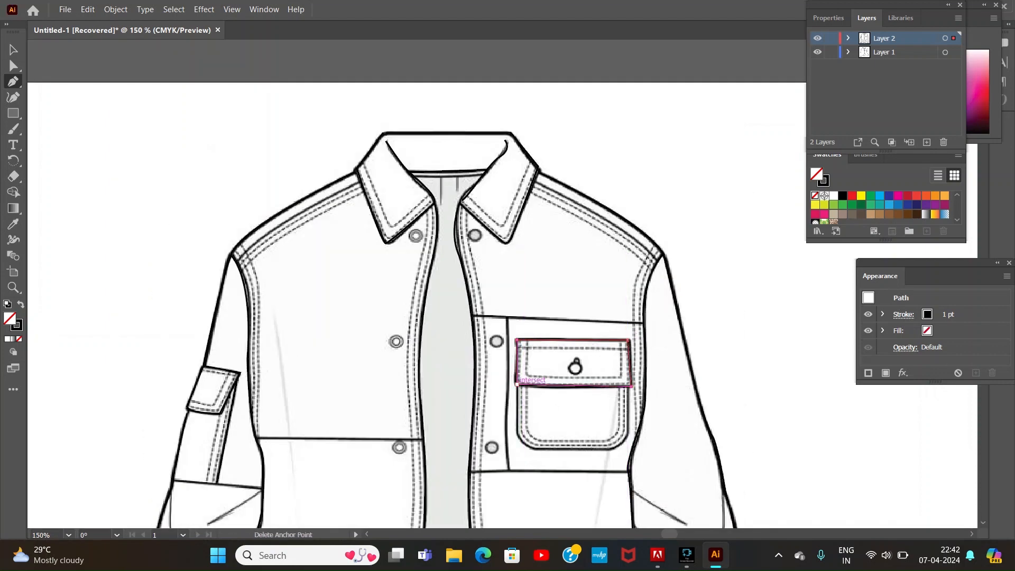
Step: Trace the chest pocket's body below the flap with its rounded bottom corners, and finish the path with the Selection tool
{"action": "left_click", "coordinate": [517, 385]}
{"action": "left_click", "coordinate": [517, 438]}
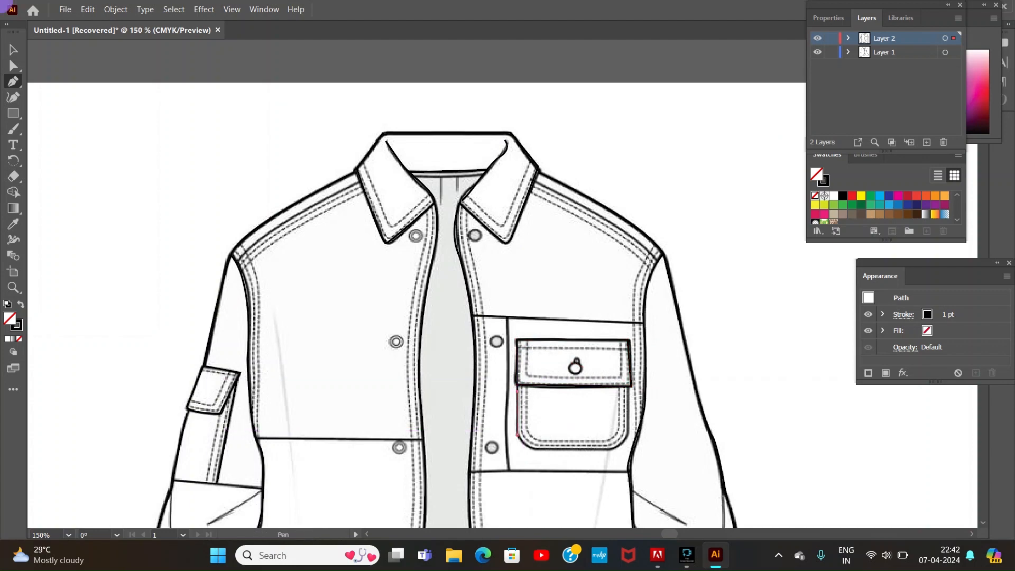
{"action": "left_click_drag", "start_coordinate": [539, 448], "coordinate": [554, 449]}
{"action": "left_click", "coordinate": [618, 448]}
{"action": "left_click", "coordinate": [628, 431]}
{"action": "left_click", "coordinate": [627, 387]}
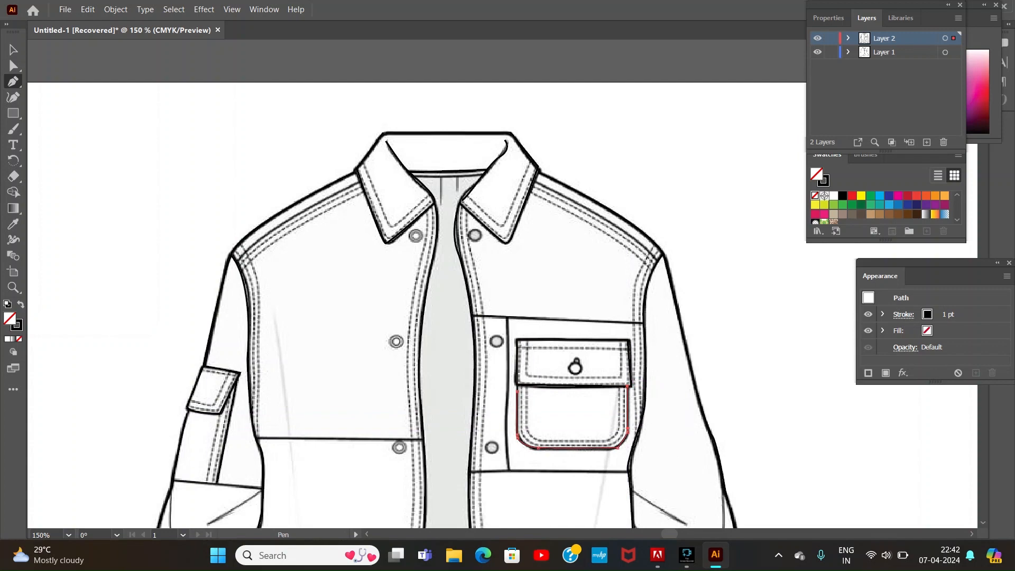
{"action": "key", "text": "v"}
{"action": "scroll", "coordinate": [440, 233], "scroll_direction": "down", "scroll_amount": 3}
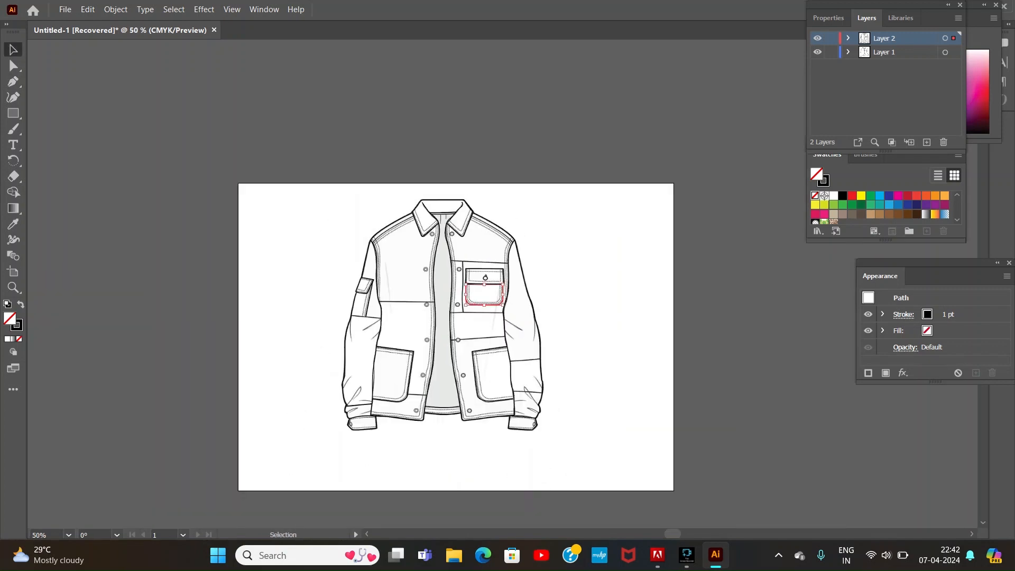
Step: Move the jacket reference image off the traced outline to the empty area beside the artboard's right edge
{"action": "left_click", "coordinate": [609, 265]}
{"action": "left_click_drag", "start_coordinate": [529, 224], "coordinate": [855, 247]}
{"action": "key", "text": "ctrl+plus"}
{"action": "key", "text": "ctrl+plus"}
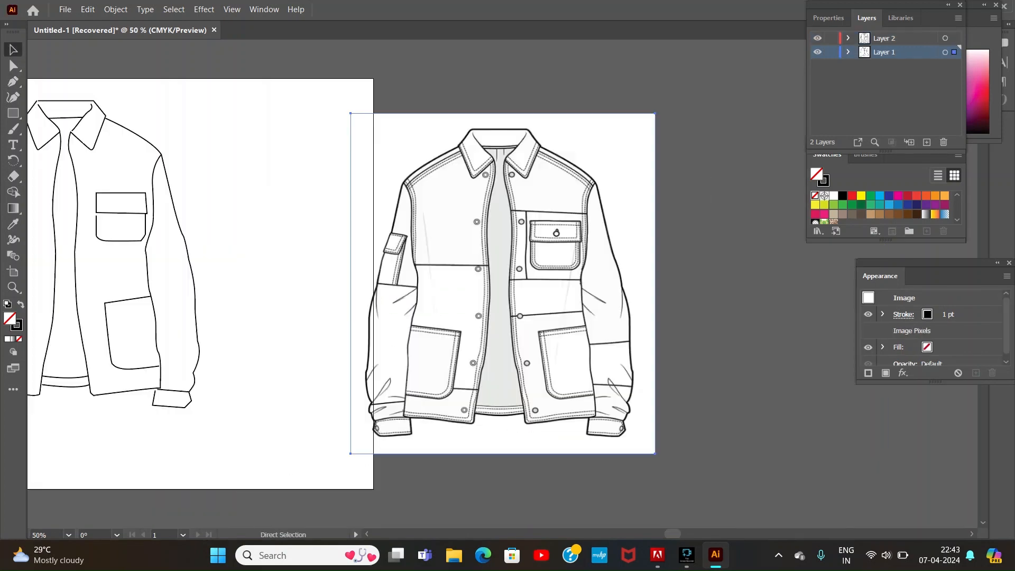
{"action": "left_click", "coordinate": [376, 535]}
{"action": "left_click", "coordinate": [377, 534]}
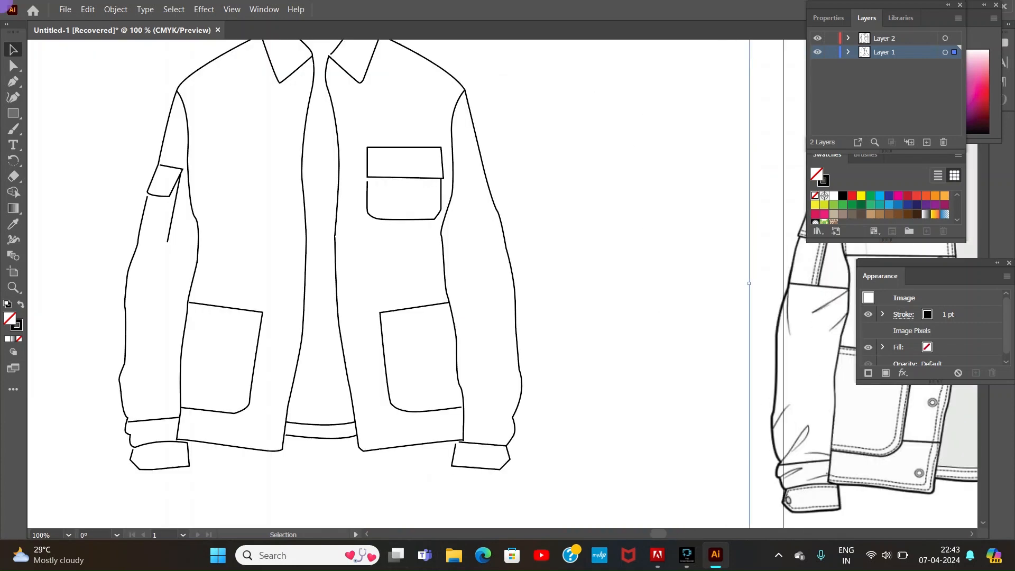
Step: Adjust the left sleeve outline so its upper end meets the sleeve pocket flap's lower corner and its lower end meets the cuff
{"action": "left_click", "coordinate": [149, 195]}
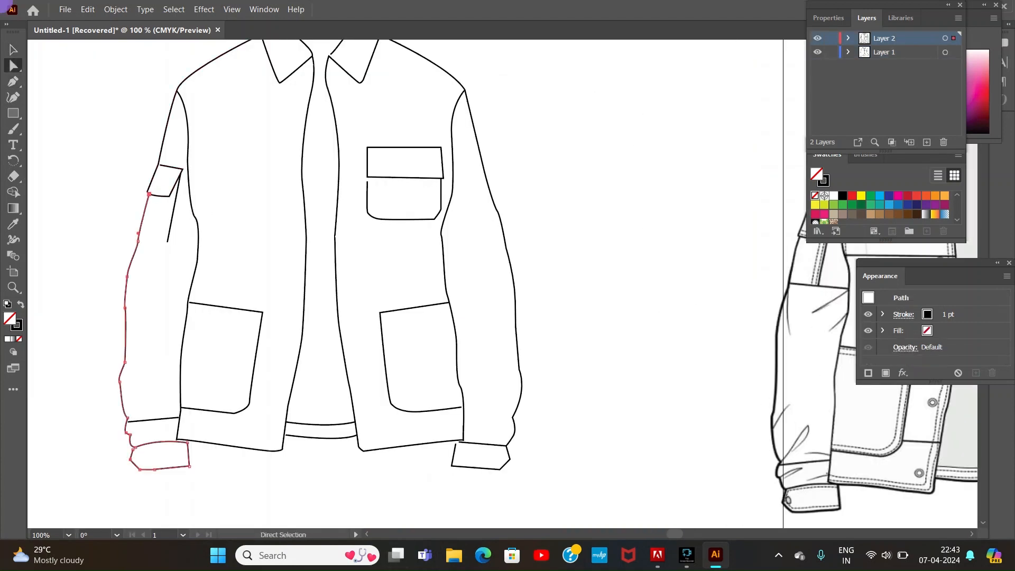
{"action": "key", "text": "ctrl+z"}
{"action": "left_click", "coordinate": [150, 194]}
{"action": "key", "text": "ctrl+z"}
{"action": "left_click_drag", "start_coordinate": [132, 451], "coordinate": [179, 418]}
Step: Extend the left sleeve pocket's side line with the Pen tool into a bottom edge reaching the outer sleeve line
{"action": "key", "text": "p"}
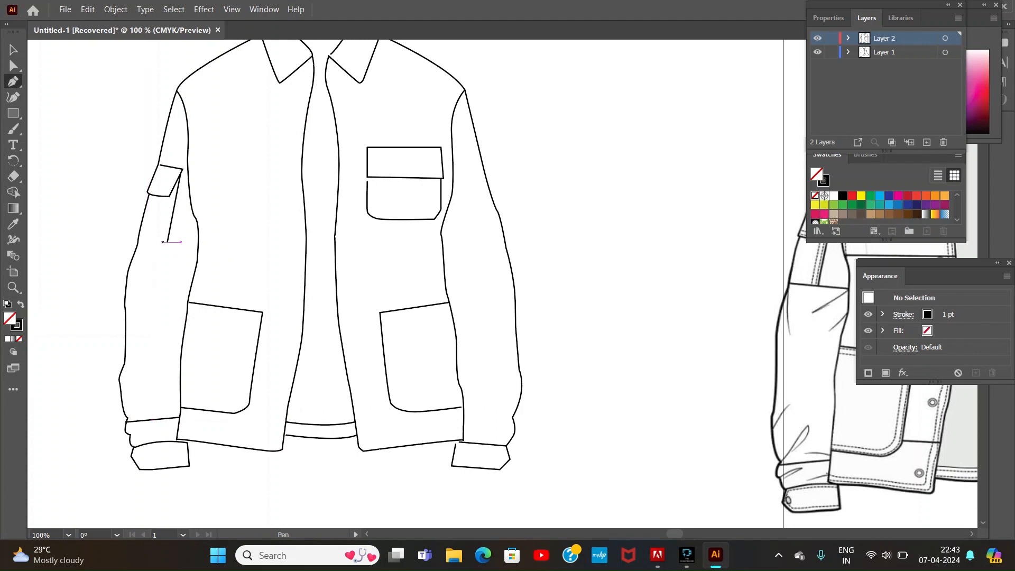
{"action": "left_click", "coordinate": [168, 242]}
{"action": "left_click", "coordinate": [137, 241]}
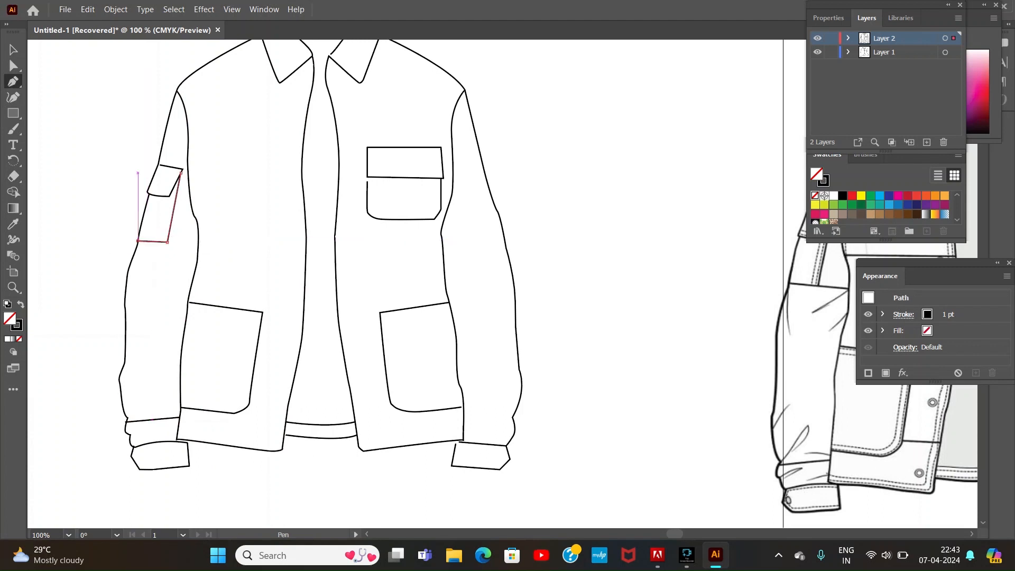
Step: Reposition the anchor points of the left sleeve pocket and its flap so their corners align with the sleeve outline
{"action": "key", "text": "ctrl+equal"}
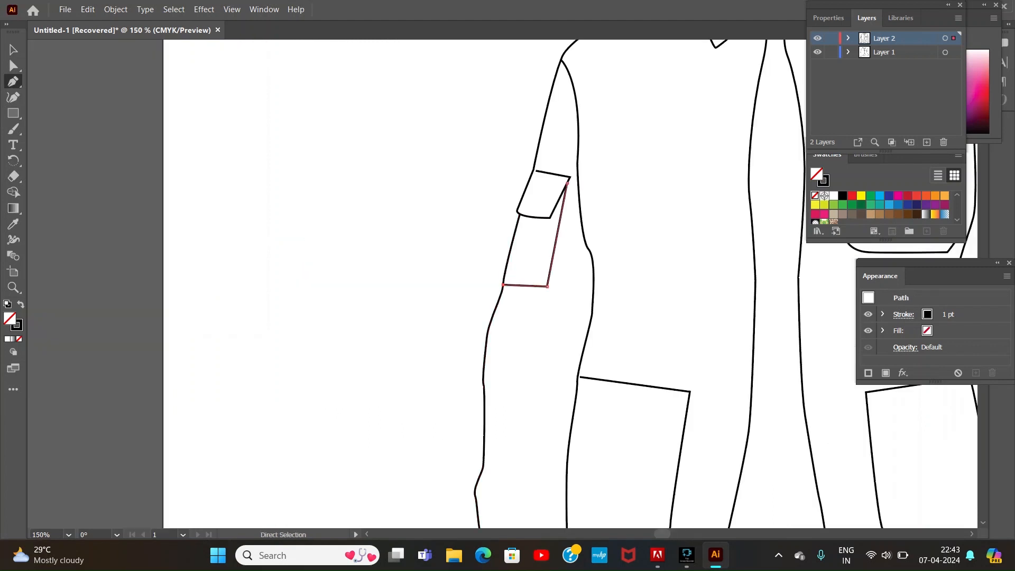
{"action": "key", "text": "a"}
{"action": "left_click_drag", "start_coordinate": [548, 173], "coordinate": [542, 171]}
{"action": "left_click", "coordinate": [508, 161]}
{"action": "left_click_drag", "start_coordinate": [567, 184], "coordinate": [552, 175]}
Step: Close the gap between the sleeve pocket and its flap corner with a short line, and move the left lower pocket's upper corner onto the seam
{"action": "left_click", "coordinate": [13, 81]}
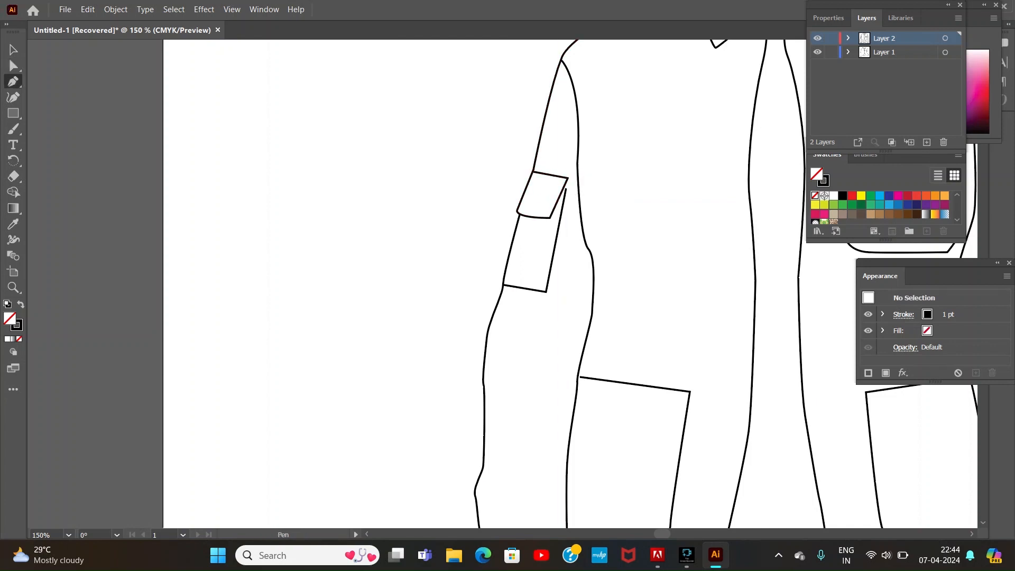
{"action": "left_click", "coordinate": [568, 178]}
{"action": "left_click", "coordinate": [564, 201]}
{"action": "key", "text": "a"}
{"action": "left_click_drag", "start_coordinate": [582, 377], "coordinate": [577, 377]}
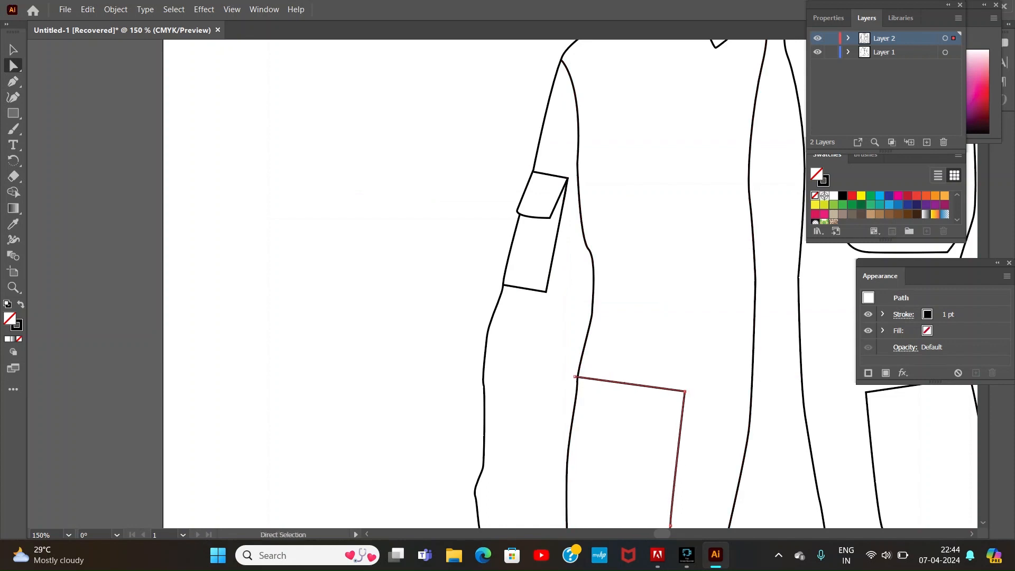
Step: Snap the right collar's inner line to the neckline and upper collar corner, and the right shoulder line's start to the collar's outer corner
{"action": "scroll", "coordinate": [578, 376], "scroll_direction": "up", "scroll_amount": 5}
{"action": "left_click_drag", "start_coordinate": [686, 218], "coordinate": [713, 181]}
{"action": "left_click", "coordinate": [723, 171]}
{"action": "left_click", "coordinate": [814, 339]}
{"action": "left_click", "coordinate": [793, 534]}
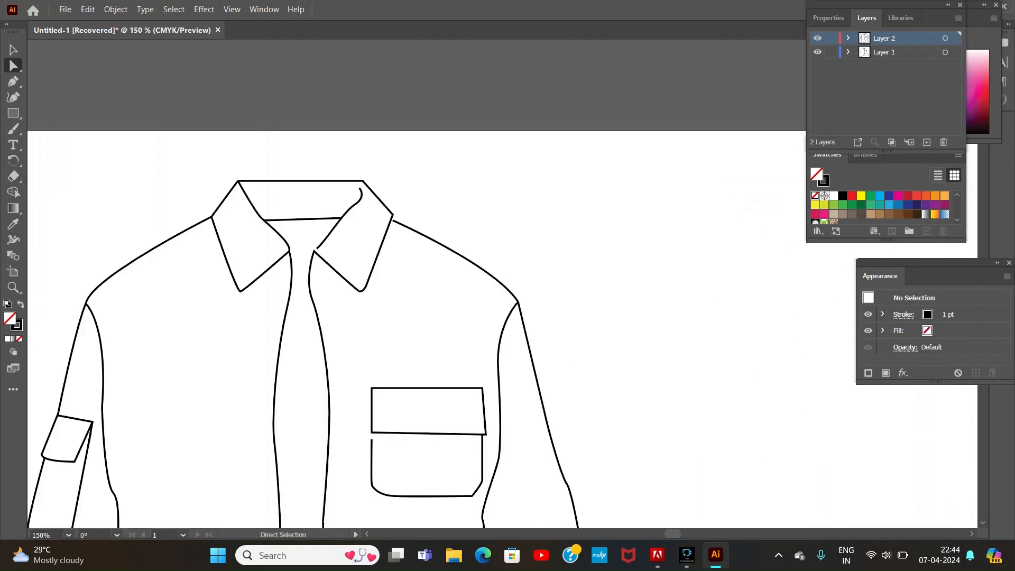
{"action": "left_click_drag", "start_coordinate": [317, 249], "coordinate": [314, 251]}
{"action": "left_click_drag", "start_coordinate": [360, 188], "coordinate": [363, 181]}
{"action": "left_click", "coordinate": [375, 169]}
{"action": "left_click_drag", "start_coordinate": [393, 221], "coordinate": [393, 215]}
{"action": "left_click", "coordinate": [418, 204]}
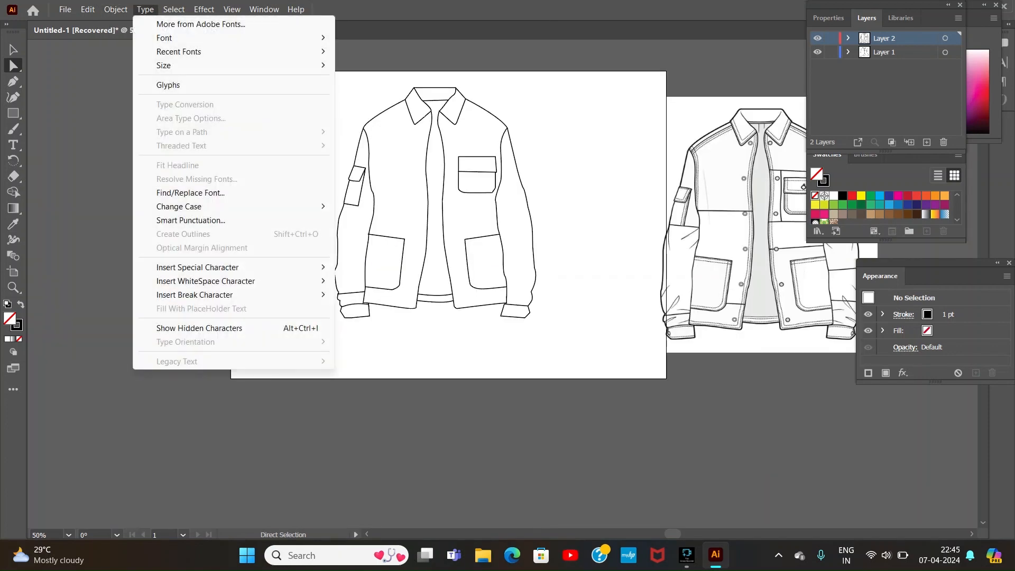
{"action": "mouse_move", "coordinate": [115, 9]}
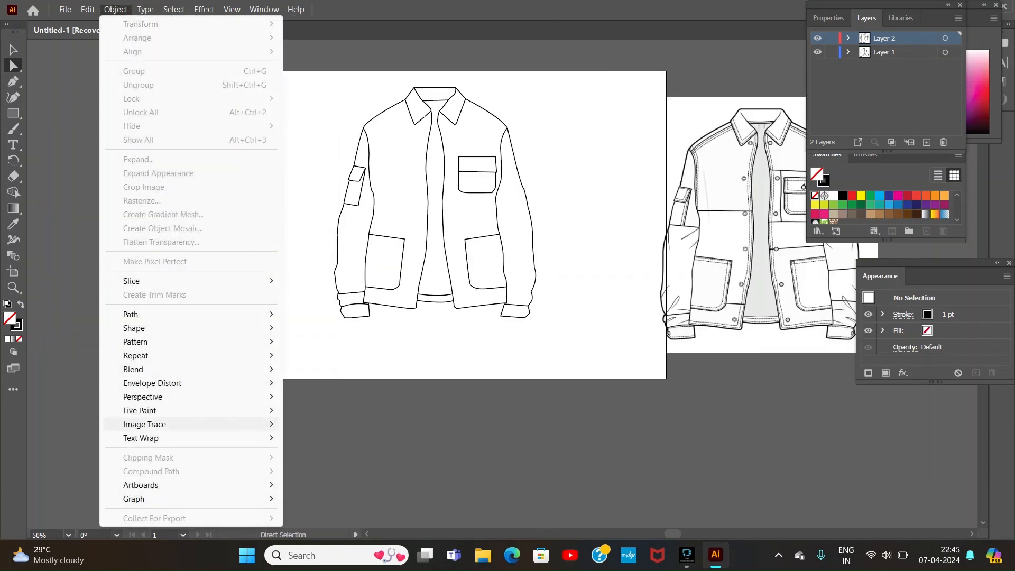
{"action": "mouse_move", "coordinate": [140, 411]}
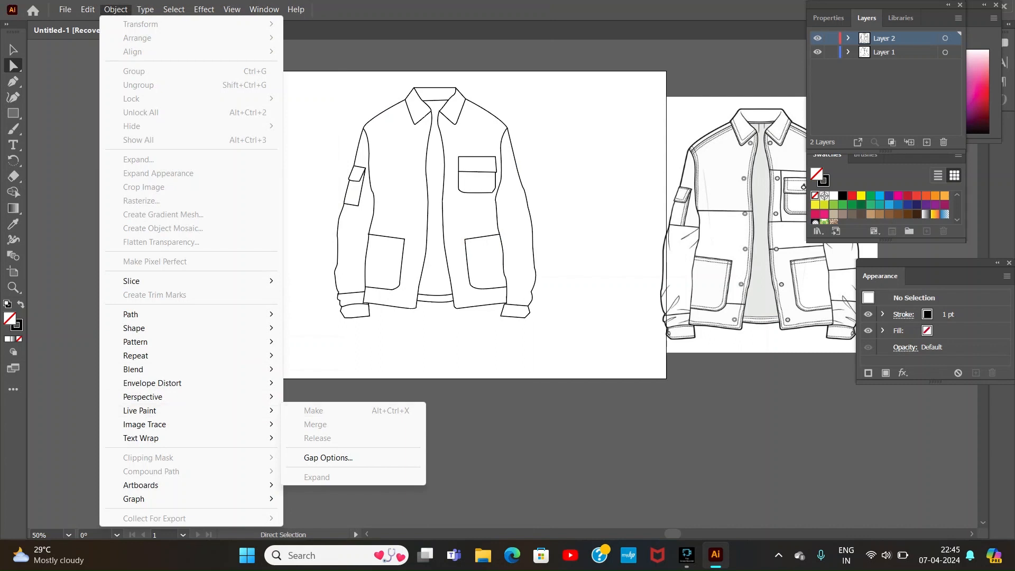
{"action": "key", "text": "Escape"}
{"action": "key", "text": "Escape"}
Step: Try red and a white-to-black gradient as the Live Paint Bucket's fill, and undo the last changes
{"action": "key", "text": "k"}
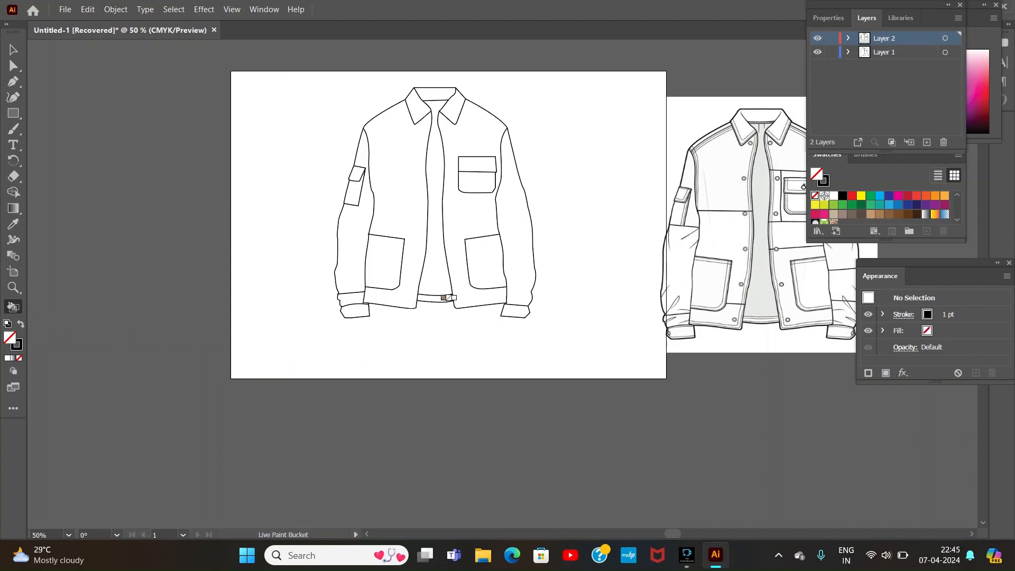
{"action": "key", "text": "Right"}
{"action": "key", "text": "Right"}
{"action": "key", "text": "Right"}
{"action": "key", "text": "Right"}
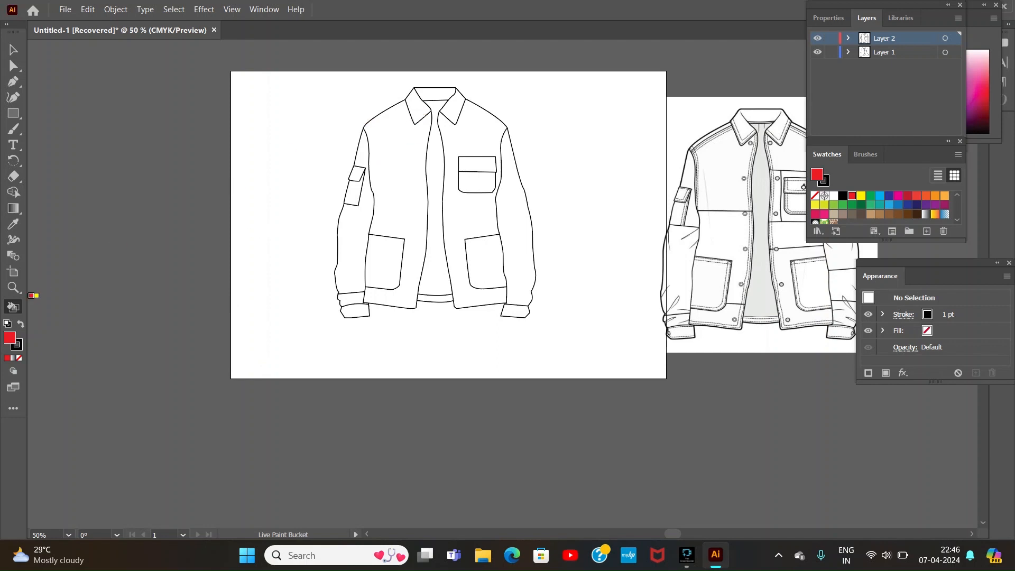
{"action": "left_click", "coordinate": [13, 358]}
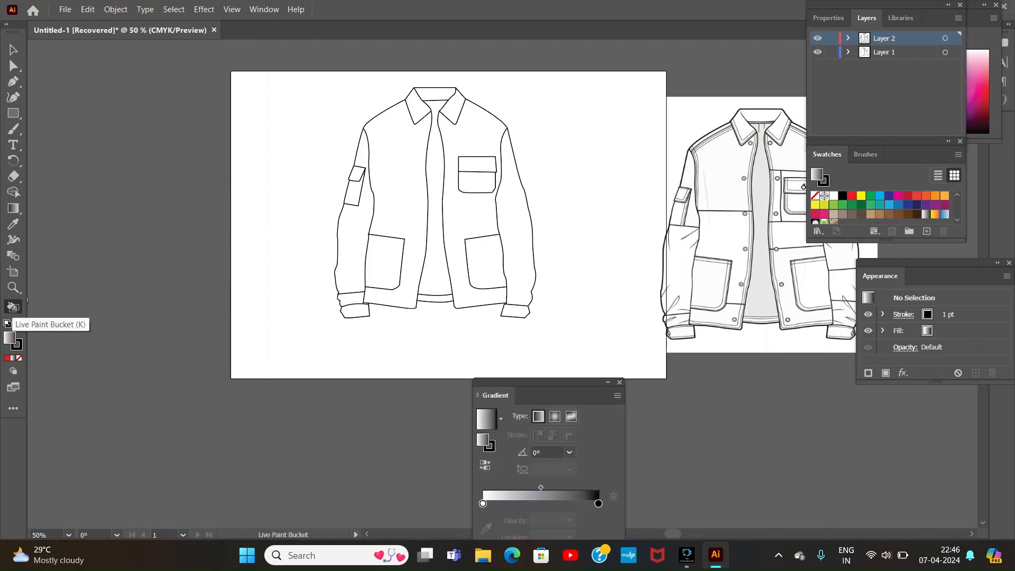
{"action": "key", "text": "ctrl+z"}
{"action": "key", "text": "ctrl+z"}
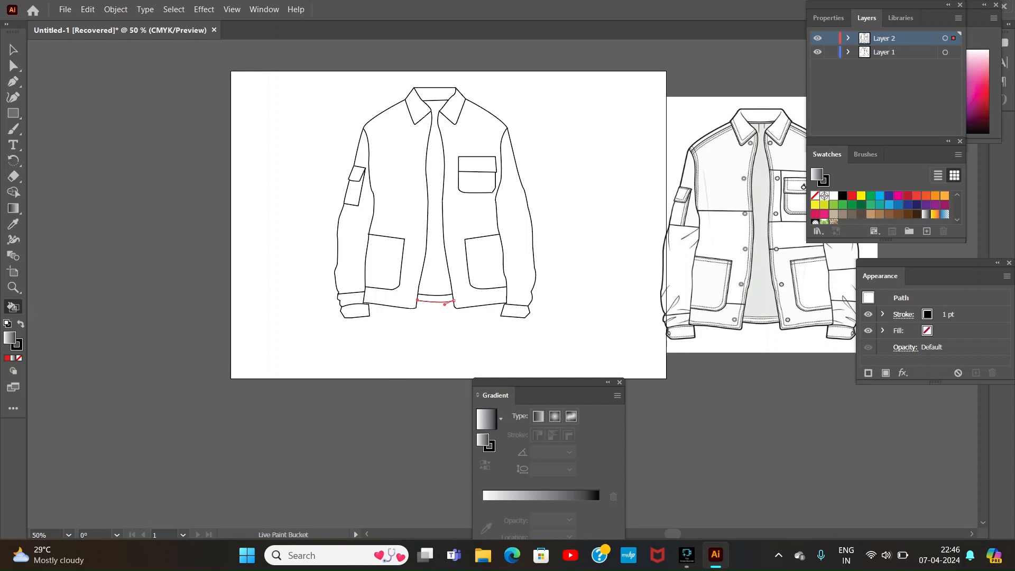
Step: Try to fill the left collar and left front panel with red using the Live Paint Bucket
{"action": "left_click", "coordinate": [853, 196]}
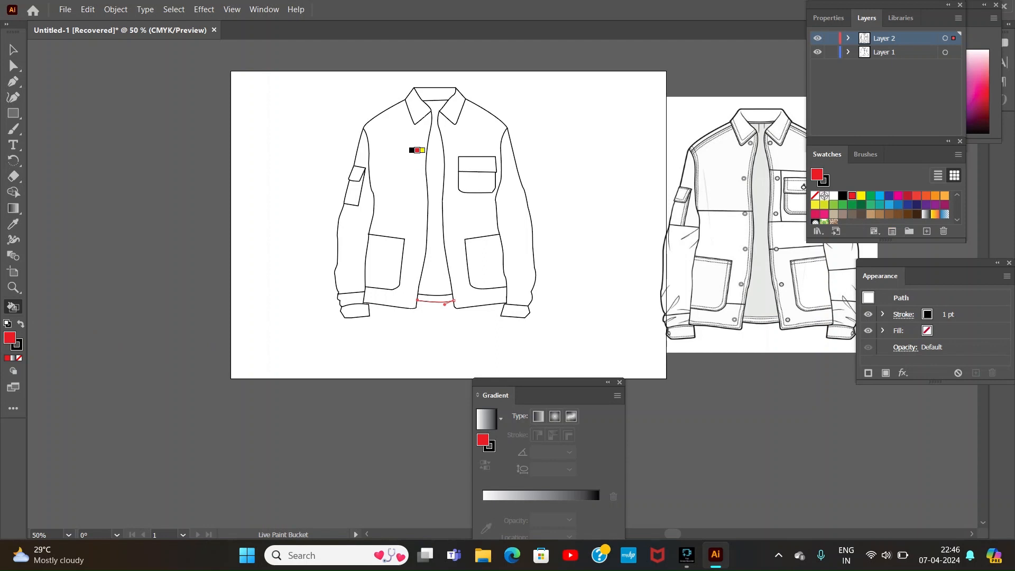
{"action": "left_click", "coordinate": [421, 106]}
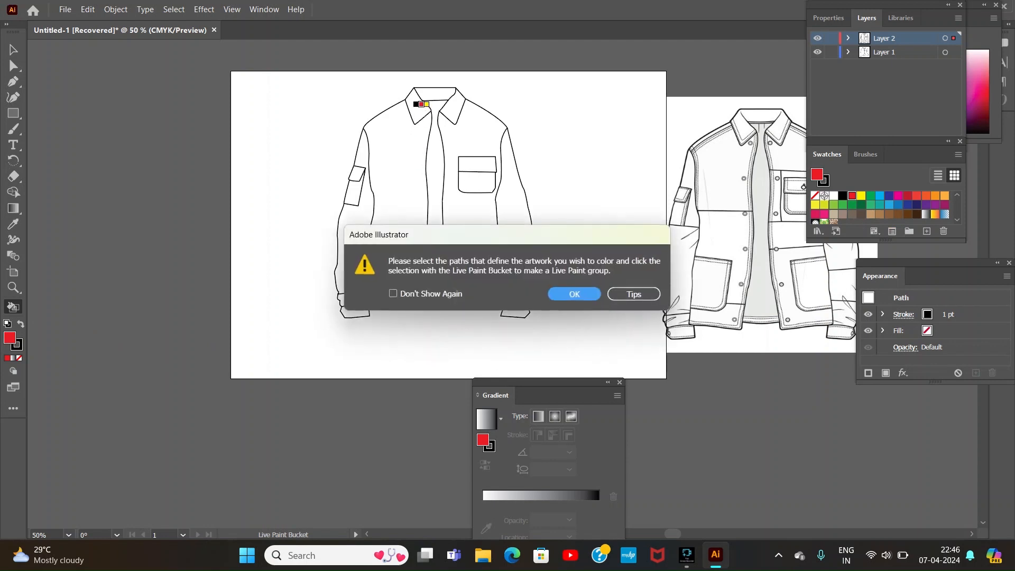
{"action": "left_click", "coordinate": [574, 294]}
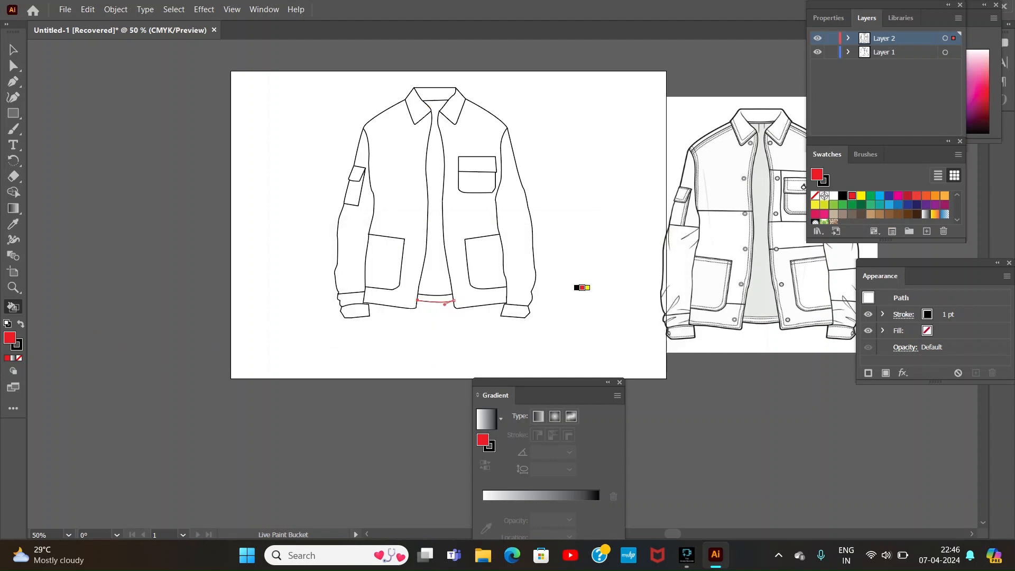
{"action": "left_click", "coordinate": [407, 194]}
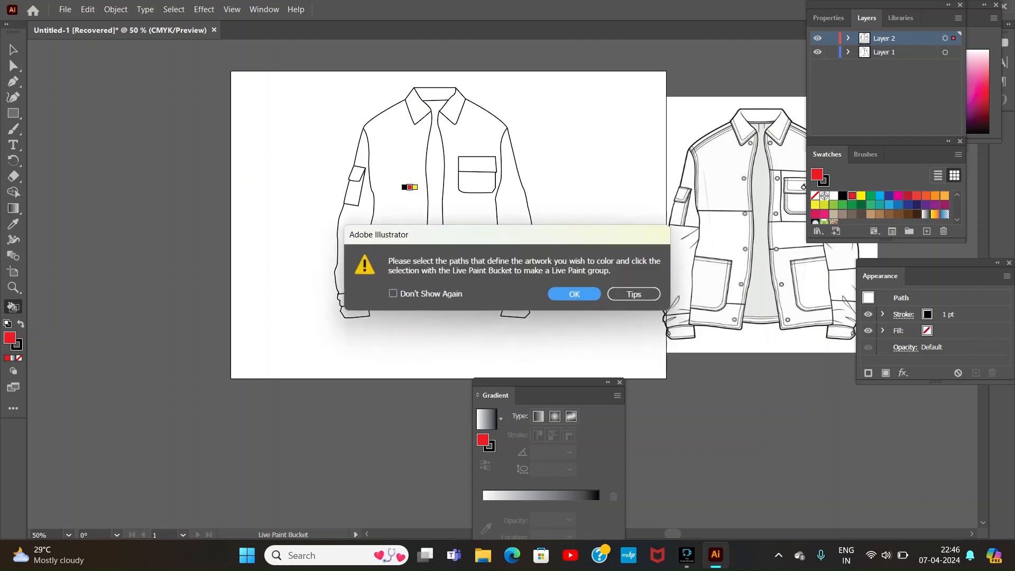
{"action": "key", "text": "Return"}
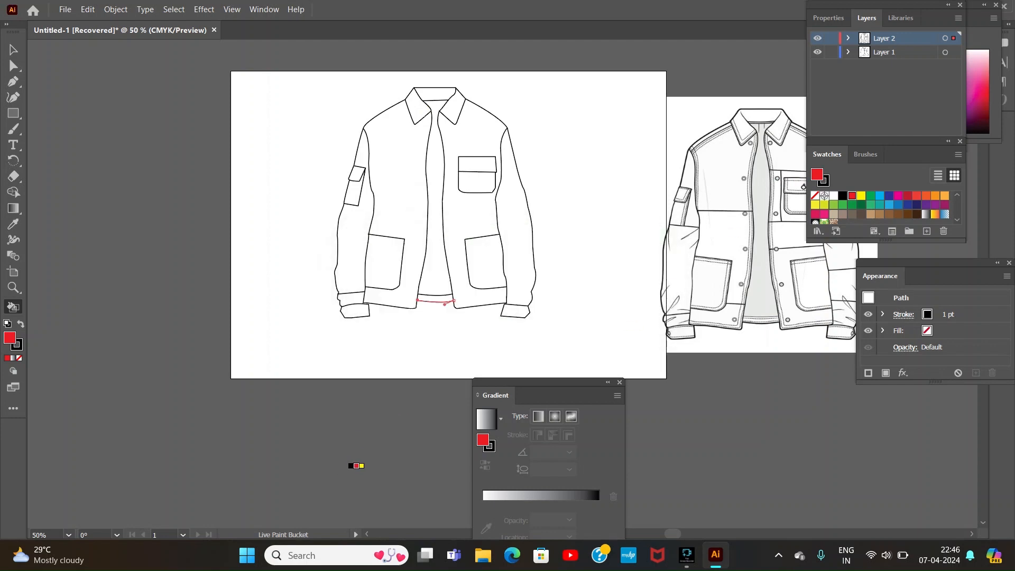
{"action": "left_click", "coordinate": [358, 459]}
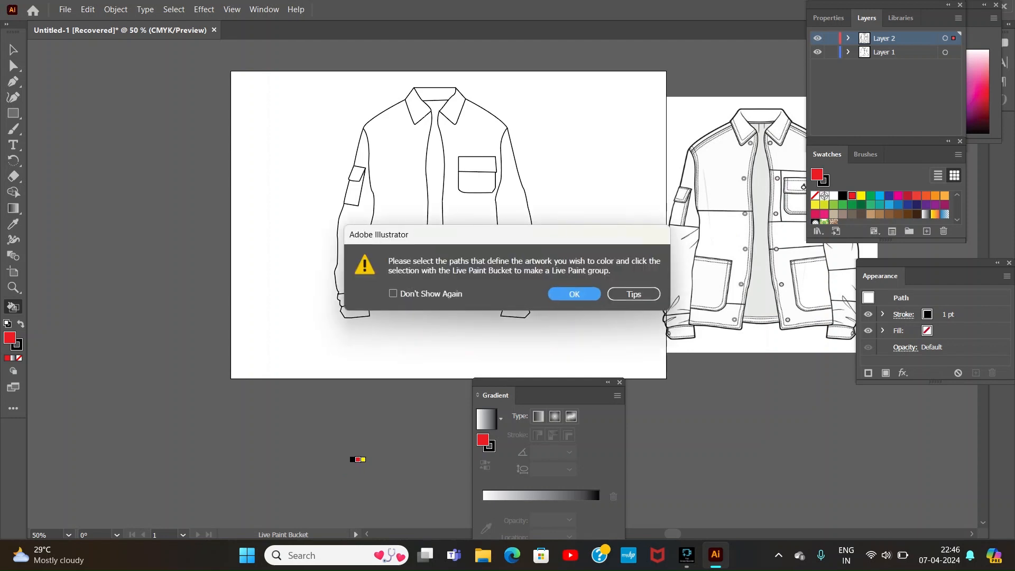
{"action": "key", "text": "Return"}
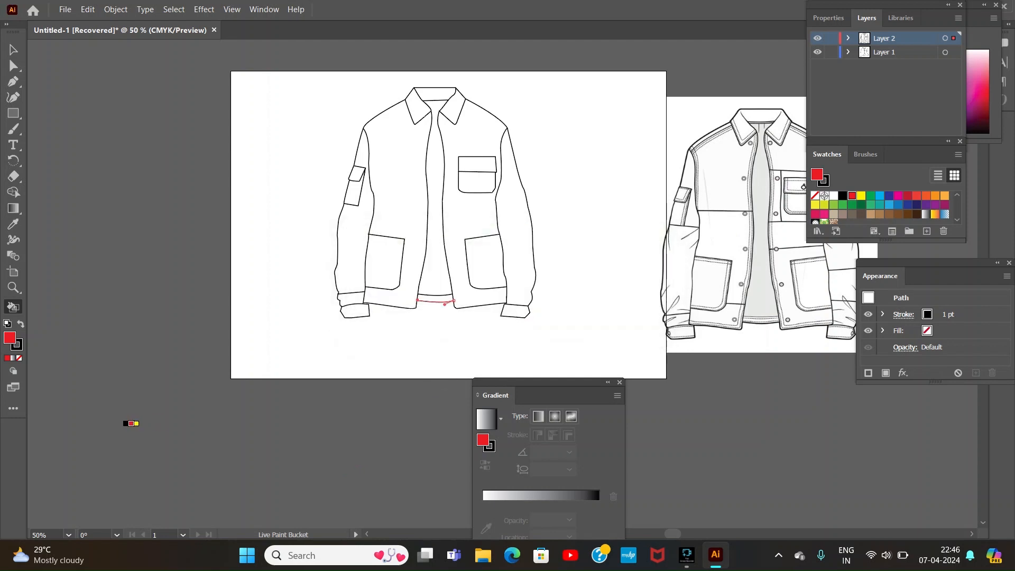
Step: Select all the jacket's paths, extend the selection to objects with the same stroke weight, and deselect everything
{"action": "key", "text": "v"}
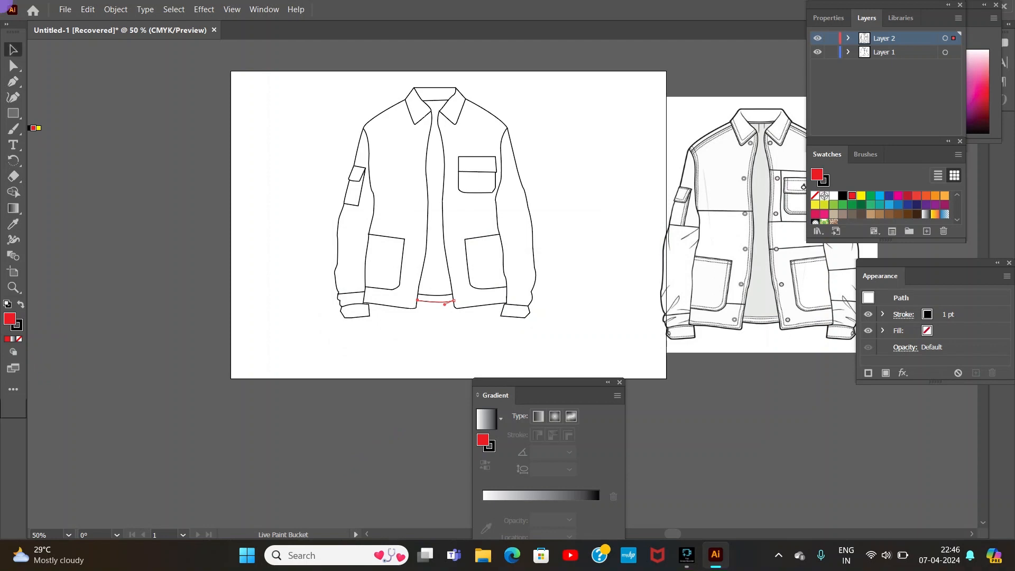
{"action": "key", "text": "ctrl+shift+a"}
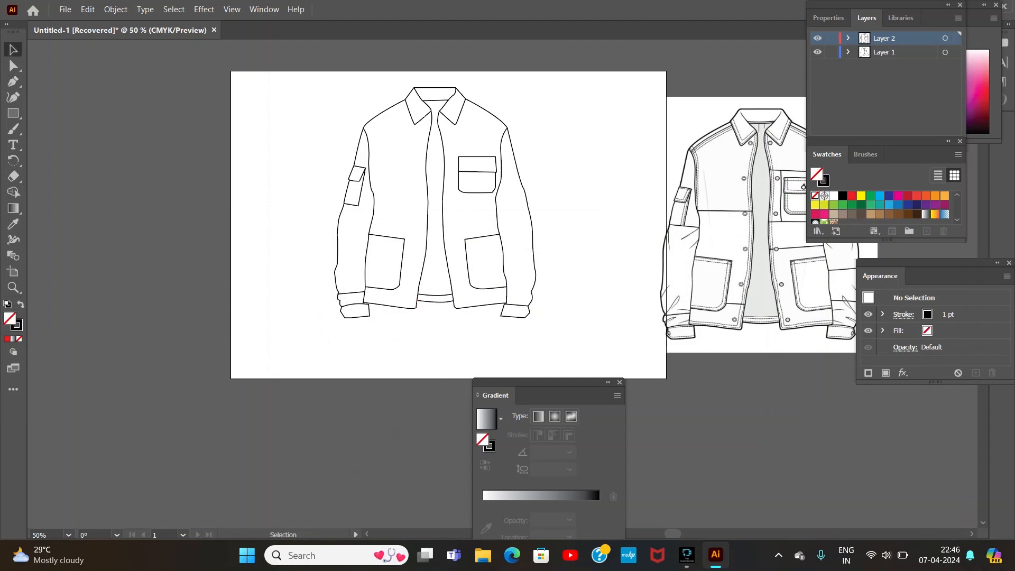
{"action": "mouse_move", "coordinate": [315, 76]}
{"action": "left_mouse_down"}
{"action": "mouse_move", "coordinate": [497, 194]}
{"action": "mouse_move", "coordinate": [609, 341]}
{"action": "left_mouse_up"}
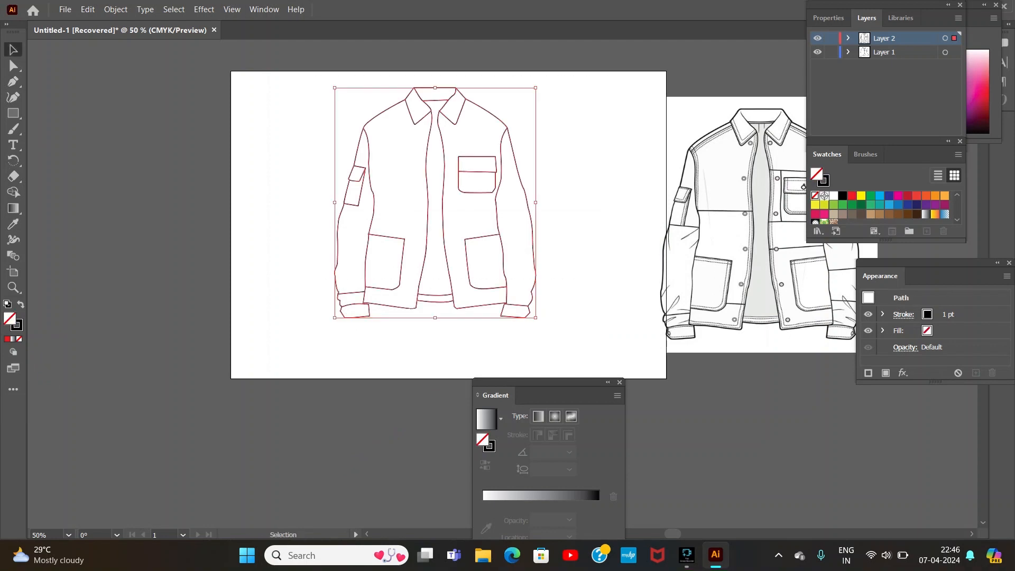
{"action": "left_click", "coordinate": [174, 9]}
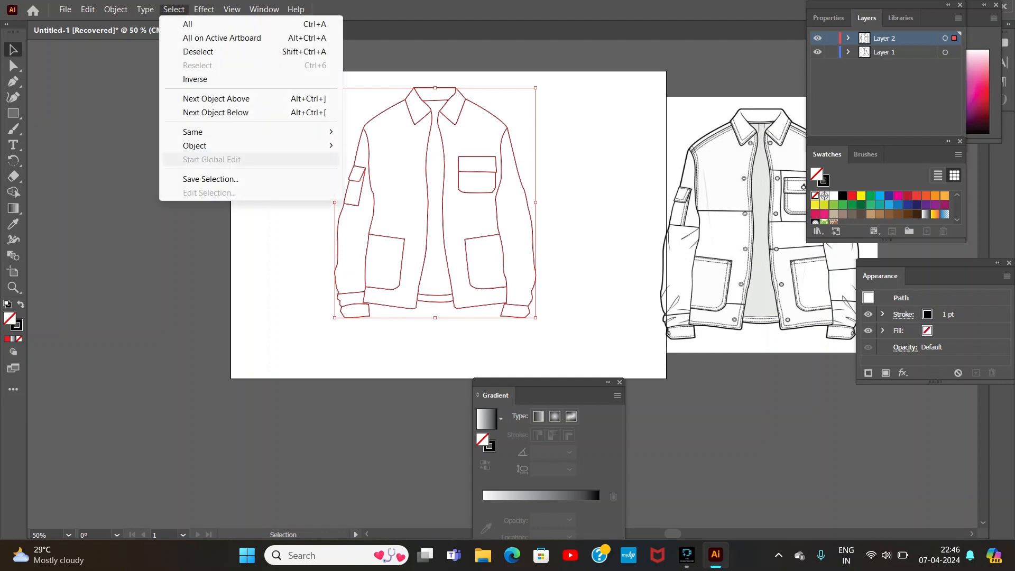
{"action": "mouse_move", "coordinate": [201, 131]}
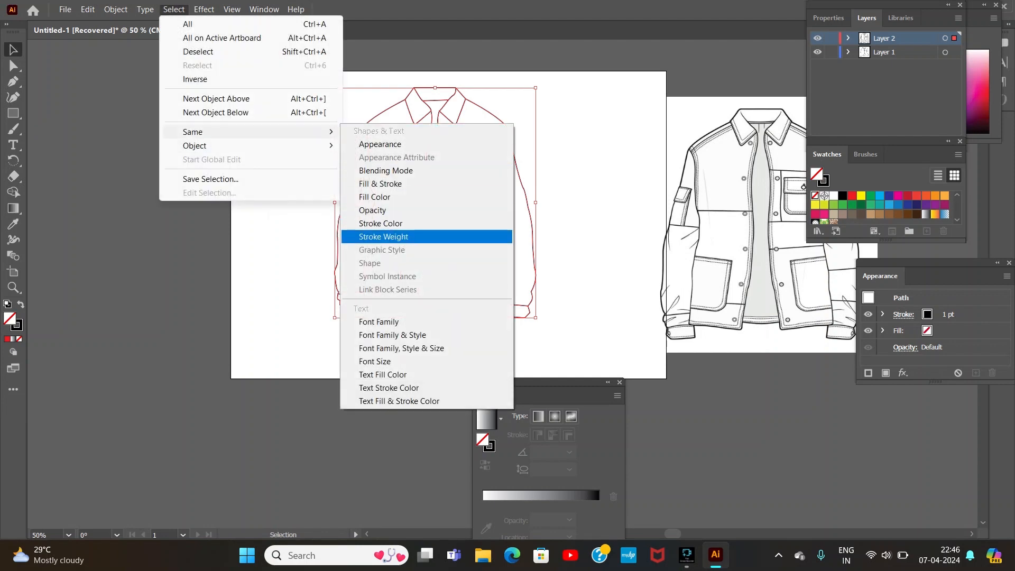
{"action": "left_click", "coordinate": [383, 237]}
{"action": "left_click", "coordinate": [296, 245]}
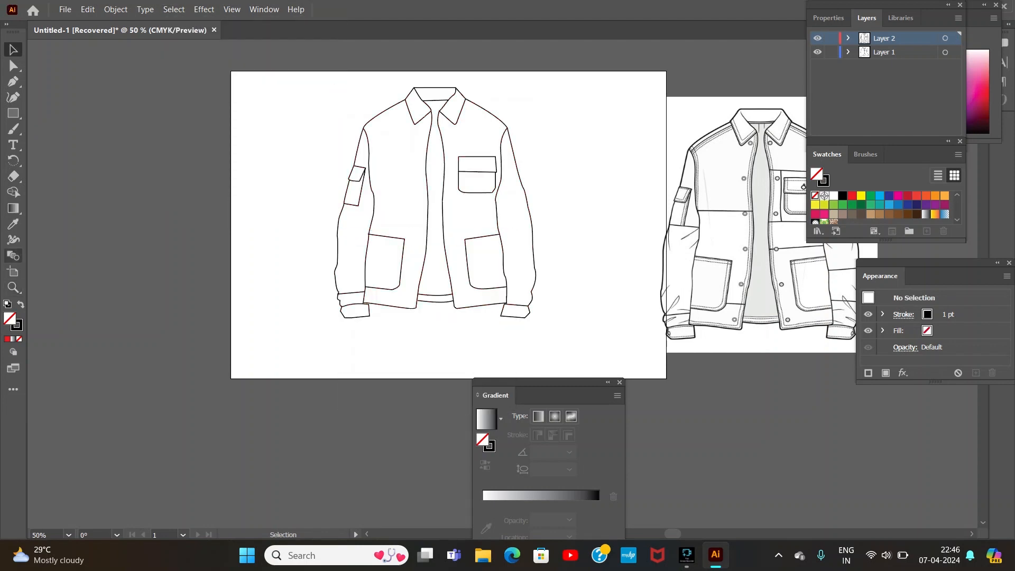
Step: Select the whole traced jacket, turn it into a Live Paint group, and fill both collar halves with red
{"action": "key", "text": "k"}
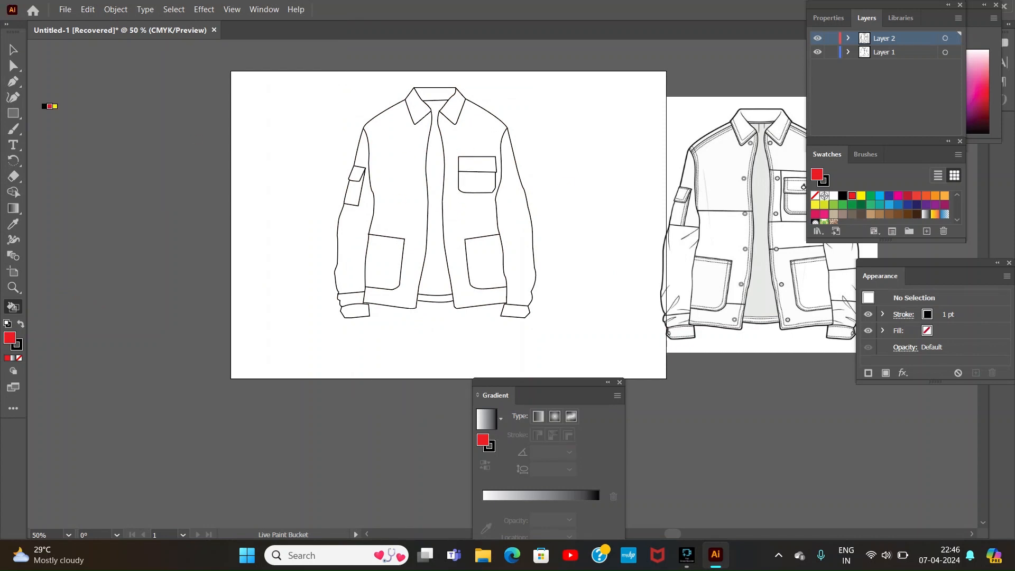
{"action": "left_click", "coordinate": [13, 49]}
{"action": "left_click_drag", "start_coordinate": [280, 86], "coordinate": [638, 352]}
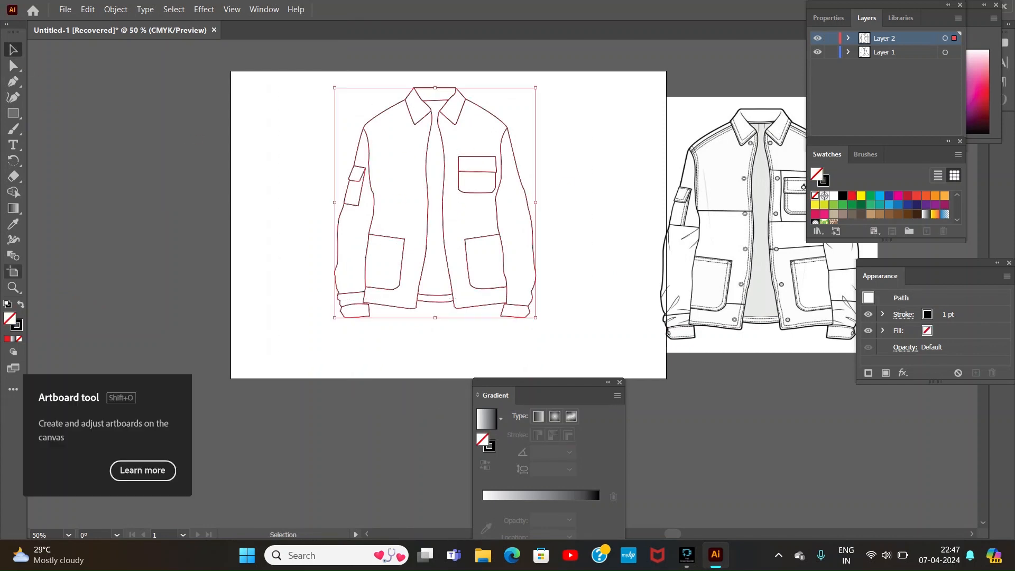
{"action": "key", "text": "k"}
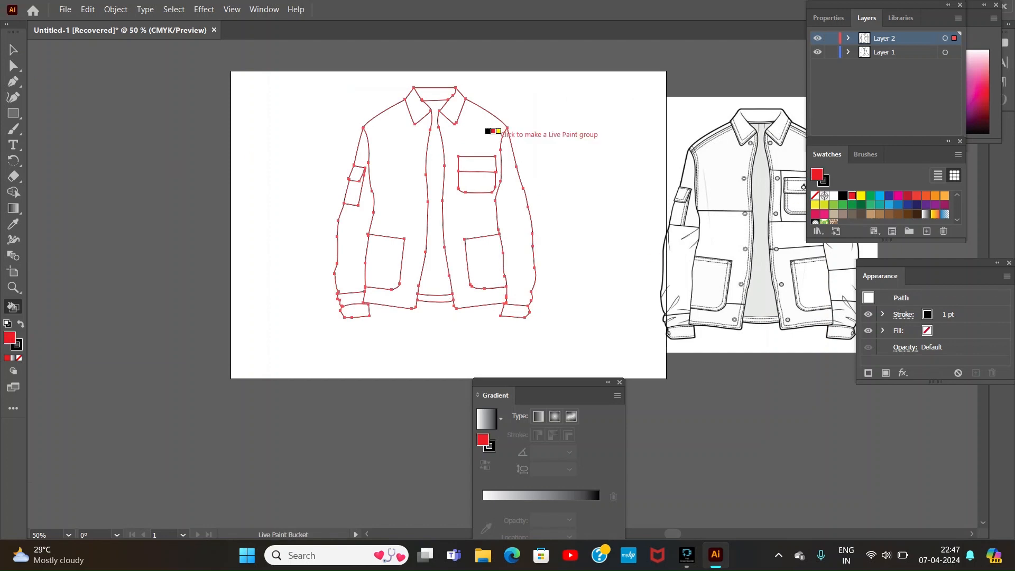
{"action": "left_click", "coordinate": [420, 110]}
{"action": "left_click", "coordinate": [452, 109]}
Step: Fill the chest pocket flap, both front panels and the left lower pocket with red
{"action": "left_click", "coordinate": [477, 165]}
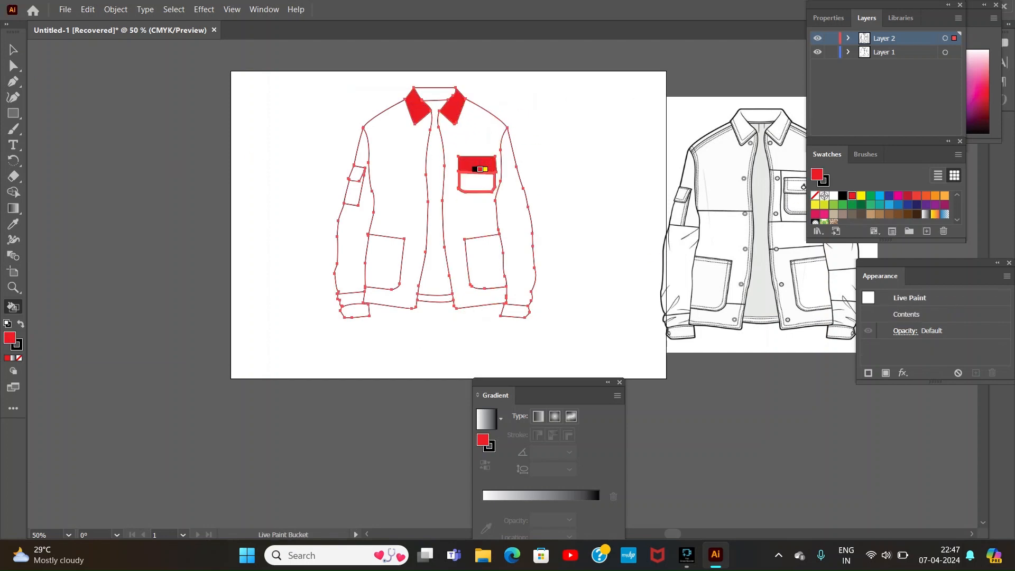
{"action": "left_click", "coordinate": [476, 212]}
{"action": "left_click", "coordinate": [397, 191]}
{"action": "left_click", "coordinate": [385, 253]}
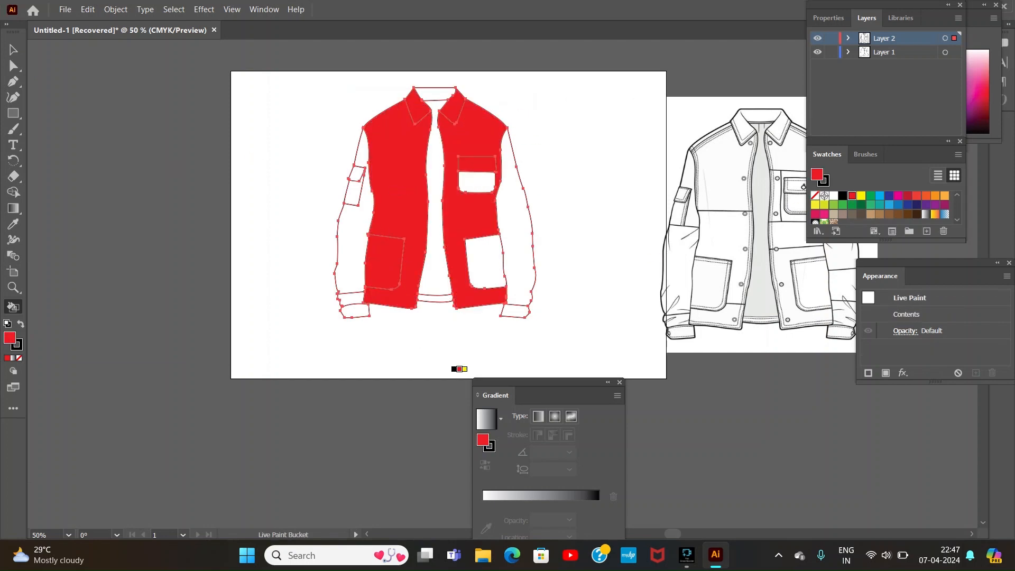
Step: Switch the Live Paint fill to white and refill the left lower pocket with it
{"action": "key", "text": "Left"}
{"action": "key", "text": "Left"}
{"action": "left_click", "coordinate": [385, 262]}
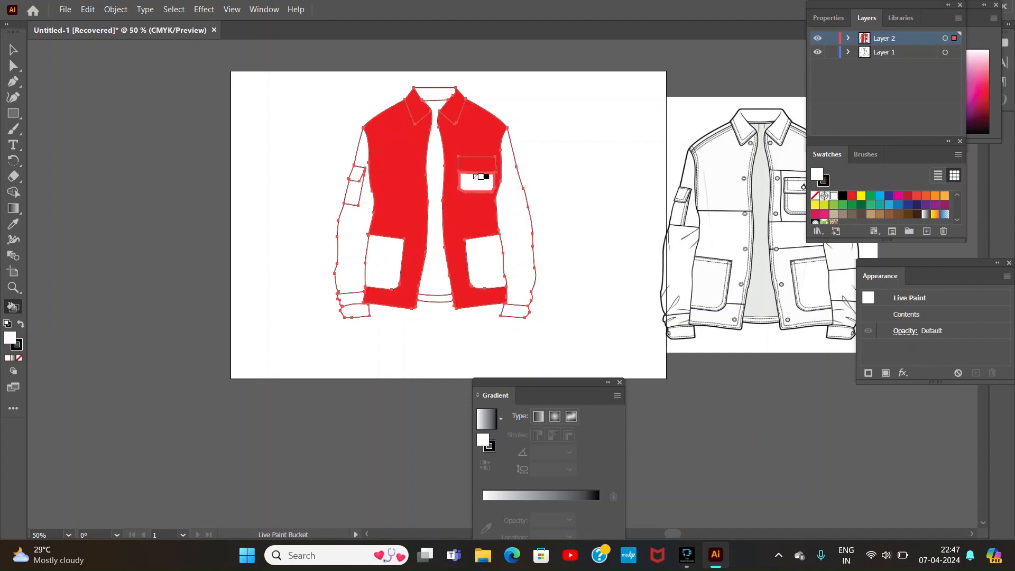
Step: Fill the chest pocket flap with white and both sleeves and their cuffs with red
{"action": "left_click", "coordinate": [477, 164]}
{"action": "key", "text": "Right"}
{"action": "key", "text": "Right"}
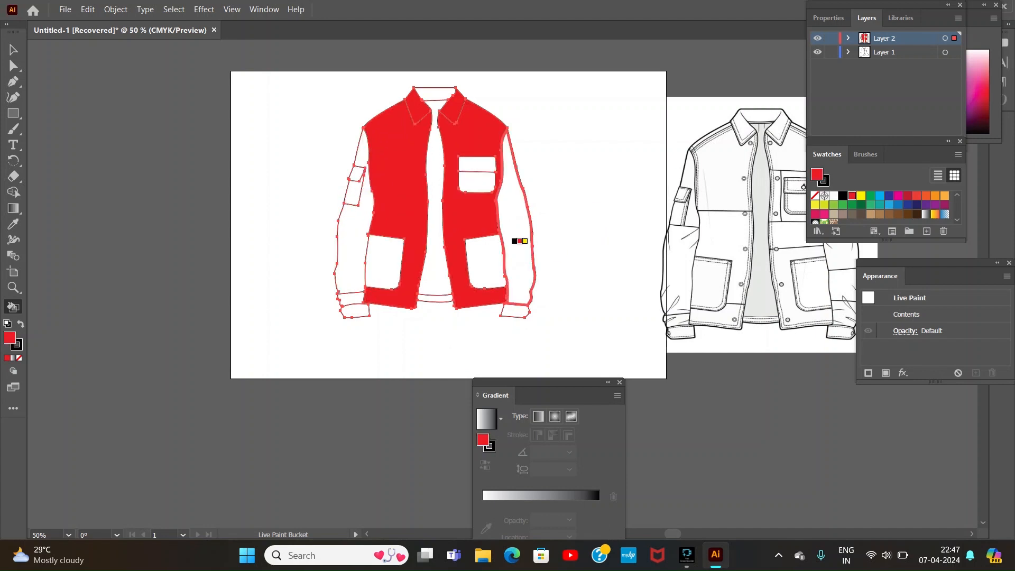
{"action": "left_click", "coordinate": [353, 249]}
{"action": "left_click", "coordinate": [352, 310]}
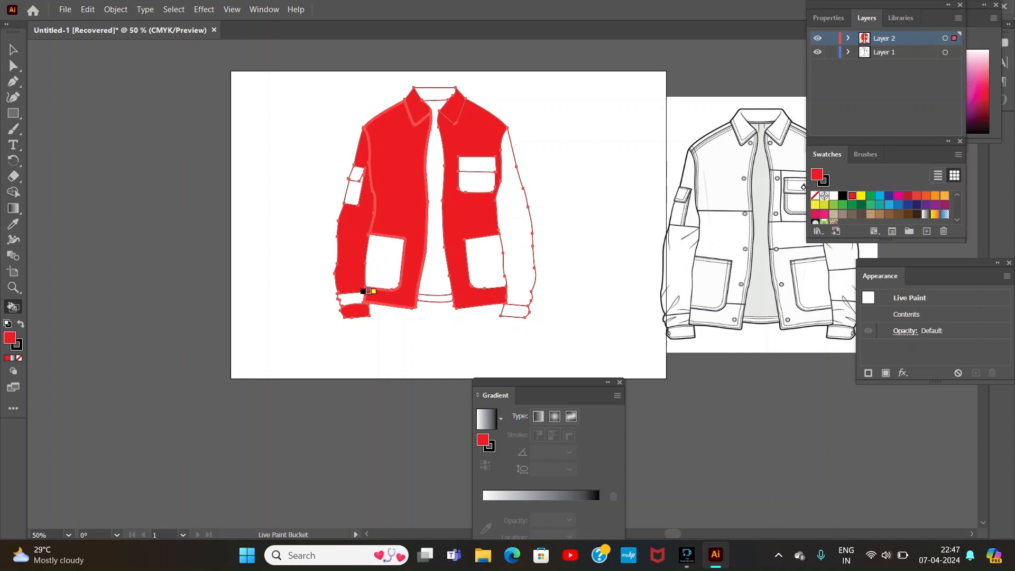
{"action": "left_click", "coordinate": [351, 298]}
{"action": "left_click", "coordinate": [516, 310]}
{"action": "left_click", "coordinate": [515, 244]}
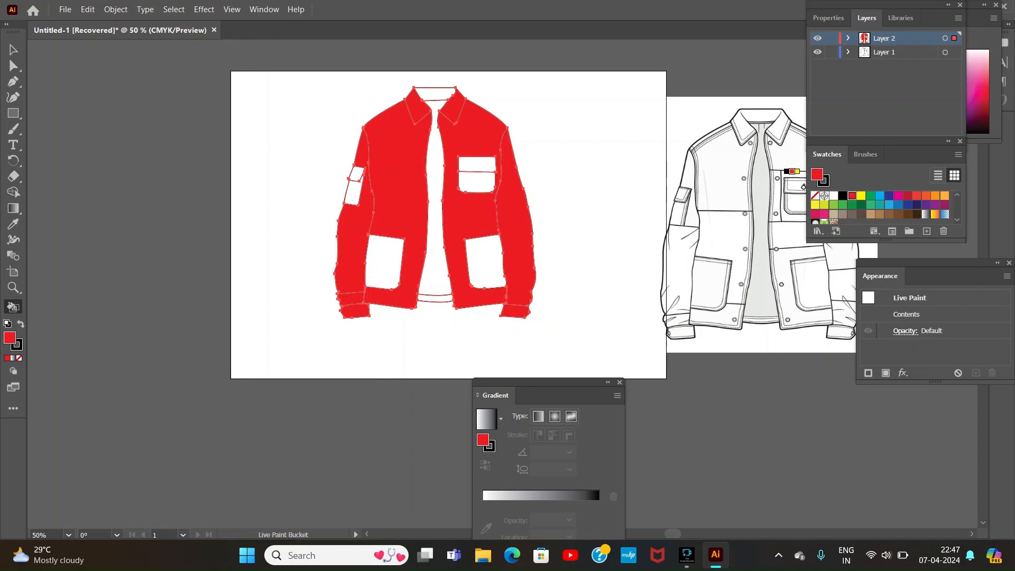
Step: Choose a light grey fill and apply it to the lining inside the front opening, the back hem band and the inner neck
{"action": "double_click", "coordinate": [817, 175]}
{"action": "left_click_drag", "start_coordinate": [337, 220], "coordinate": [338, 197]}
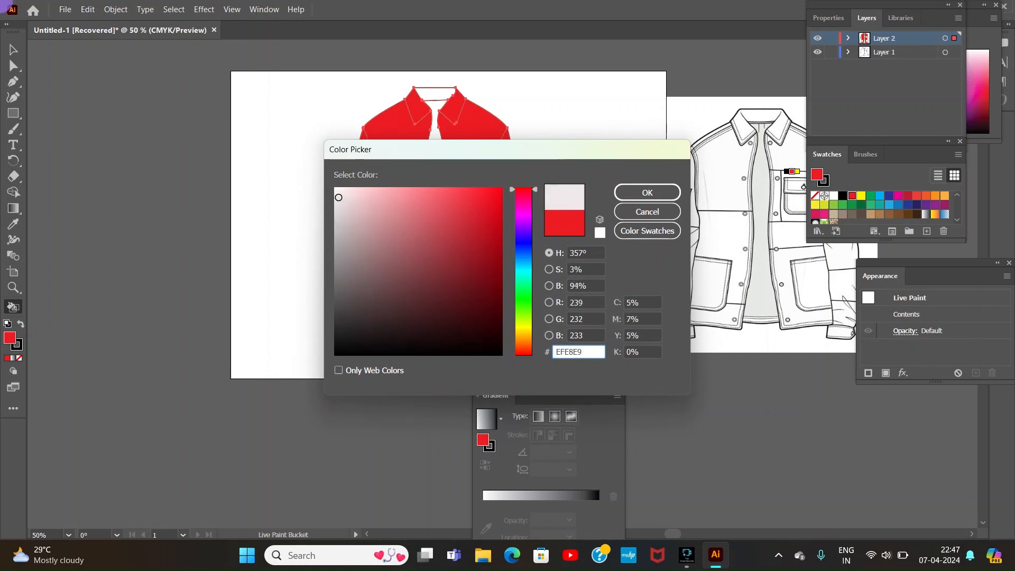
{"action": "left_click", "coordinate": [647, 193]}
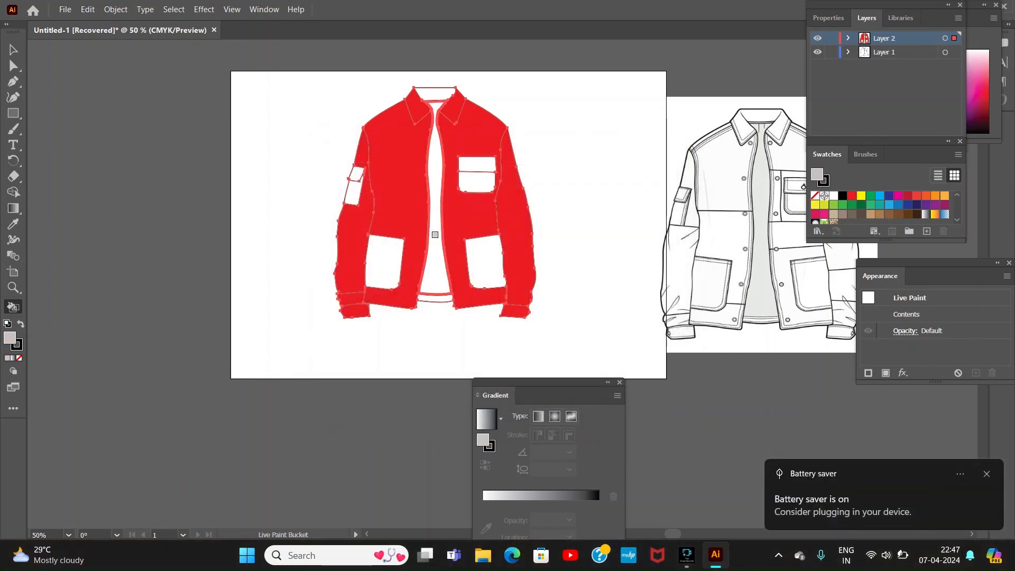
{"action": "left_click", "coordinate": [439, 276]}
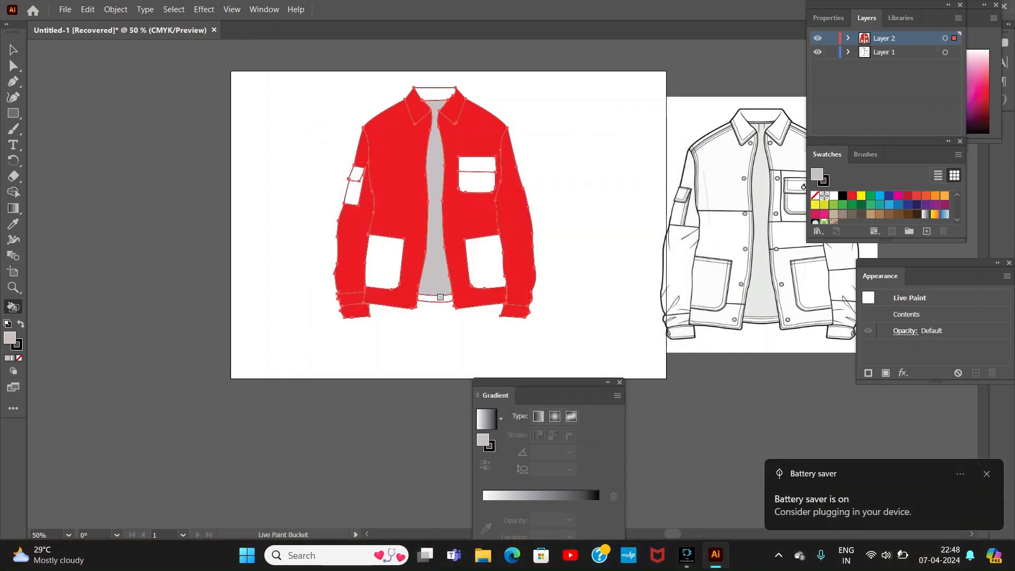
{"action": "left_click", "coordinate": [442, 294]}
{"action": "left_click", "coordinate": [437, 93]}
Step: Deselect the painted jacket and close the Gradient panel
{"action": "left_click", "coordinate": [13, 50]}
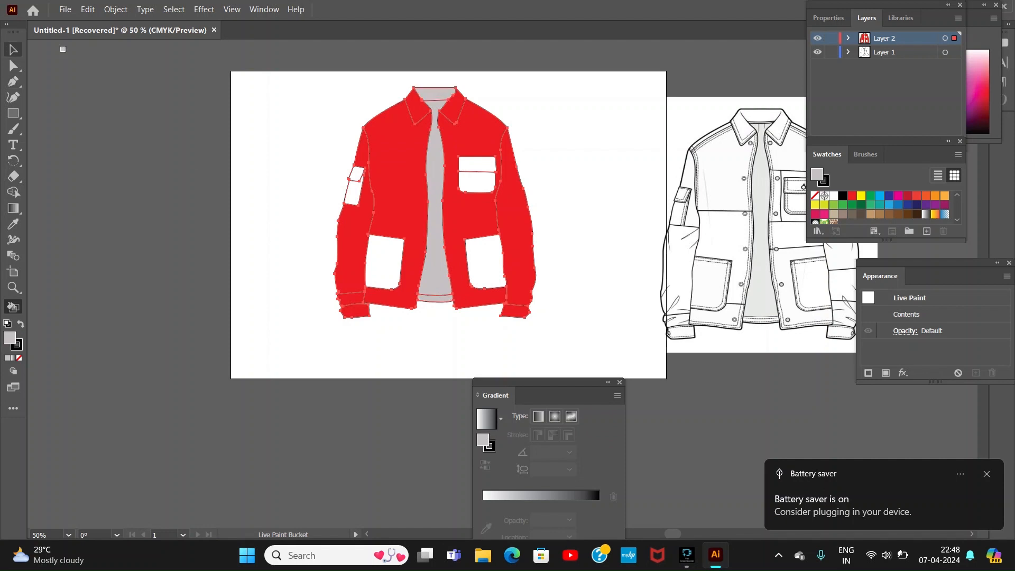
{"action": "left_click", "coordinate": [285, 127]}
{"action": "left_click", "coordinate": [620, 382]}
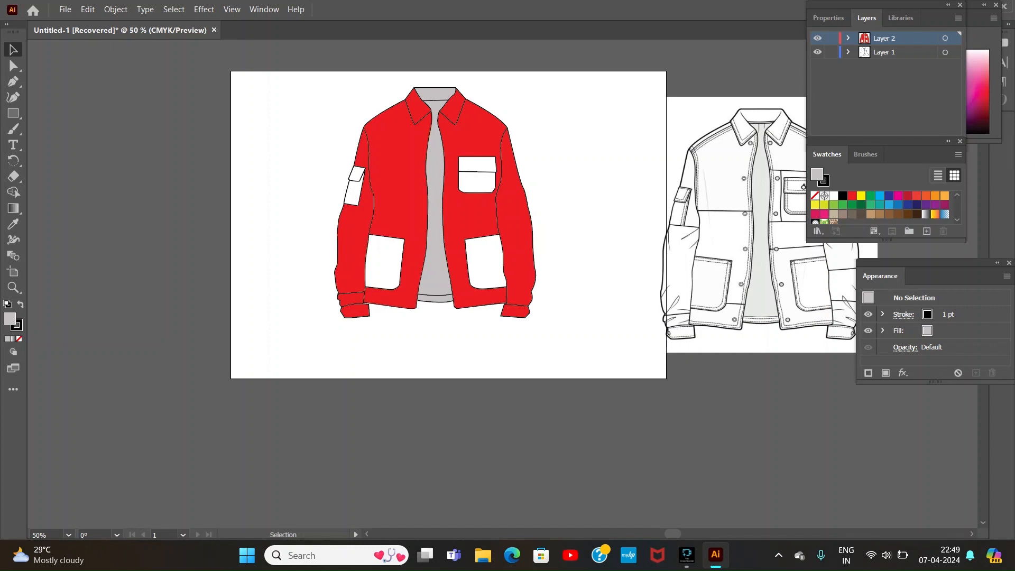
Step: Prepare the Pen tool with a 1 pt dashed stroke using a 2 pt dash pattern
{"action": "key", "text": "p"}
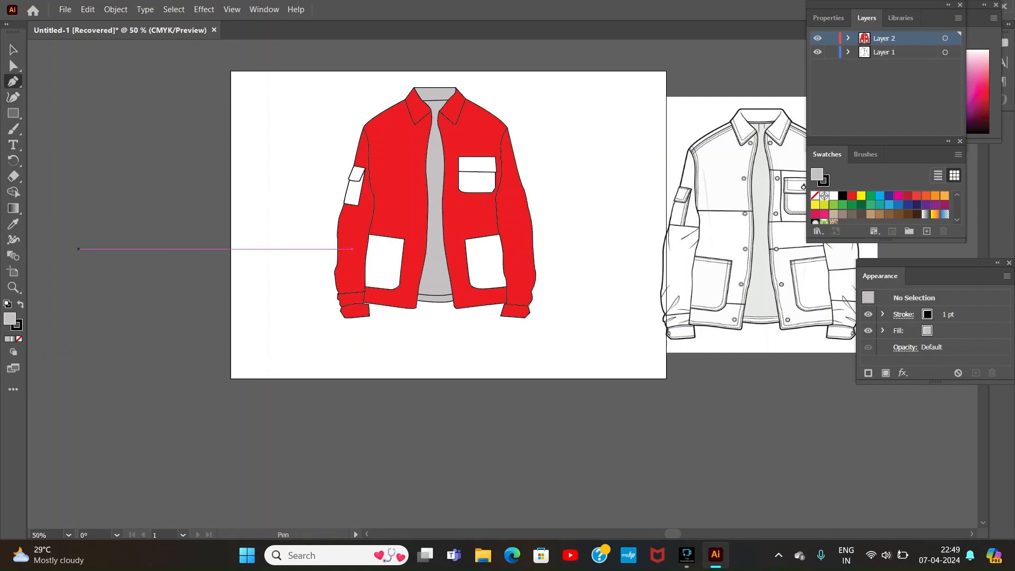
{"action": "key", "text": "ctrl+equal"}
{"action": "key", "text": "ctrl+equal"}
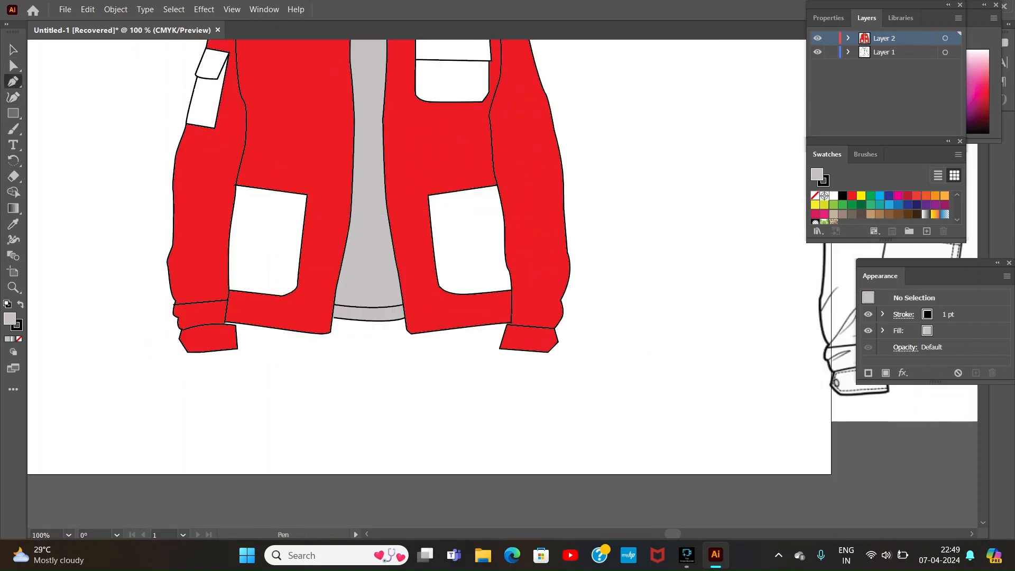
{"action": "scroll", "coordinate": [71, 101], "scroll_direction": "up", "scroll_amount": 5}
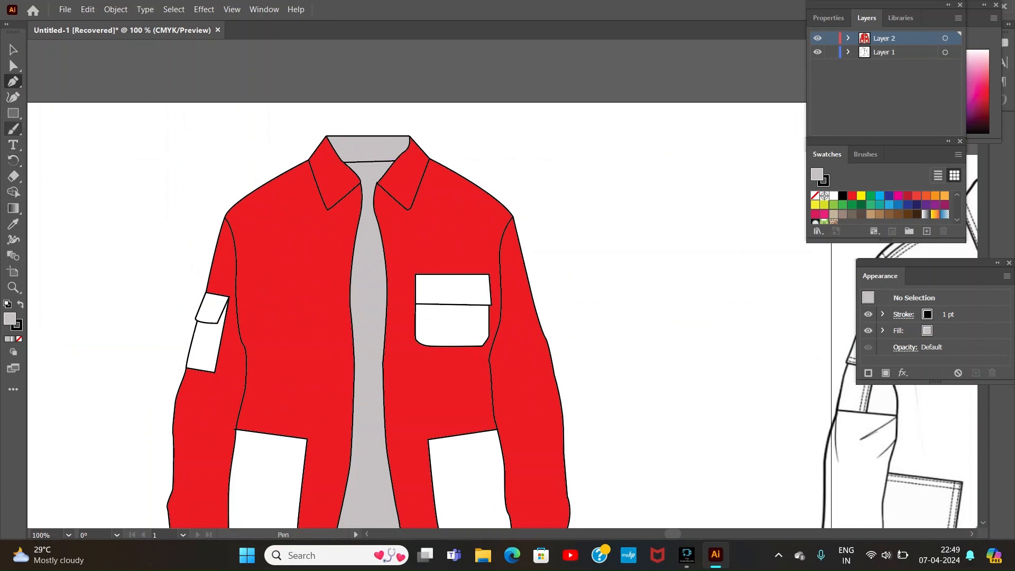
{"action": "left_click", "coordinate": [903, 314]}
{"action": "left_click", "coordinate": [770, 409]}
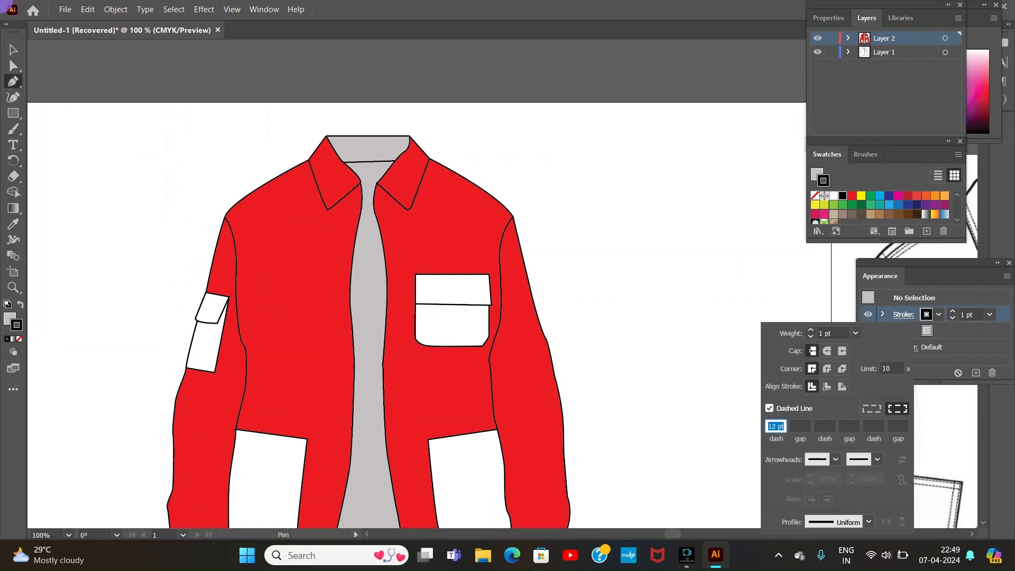
{"action": "left_click", "coordinate": [776, 427]}
{"action": "key", "text": "BackSpace"}
{"action": "left_click", "coordinate": [796, 427]}
{"action": "type", "text": "2pt"}
Step: Draw a dashed stitch line just above the back neck seam between the collar halves, and deselect it
{"action": "left_click", "coordinate": [339, 157]}
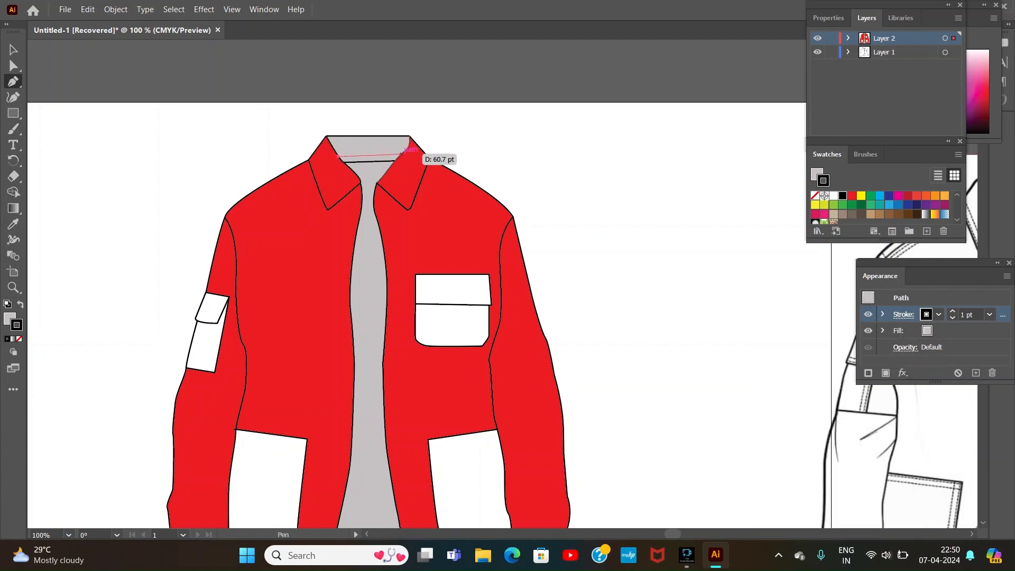
{"action": "left_click", "coordinate": [400, 154]}
{"action": "key", "text": "v"}
{"action": "left_click", "coordinate": [132, 185]}
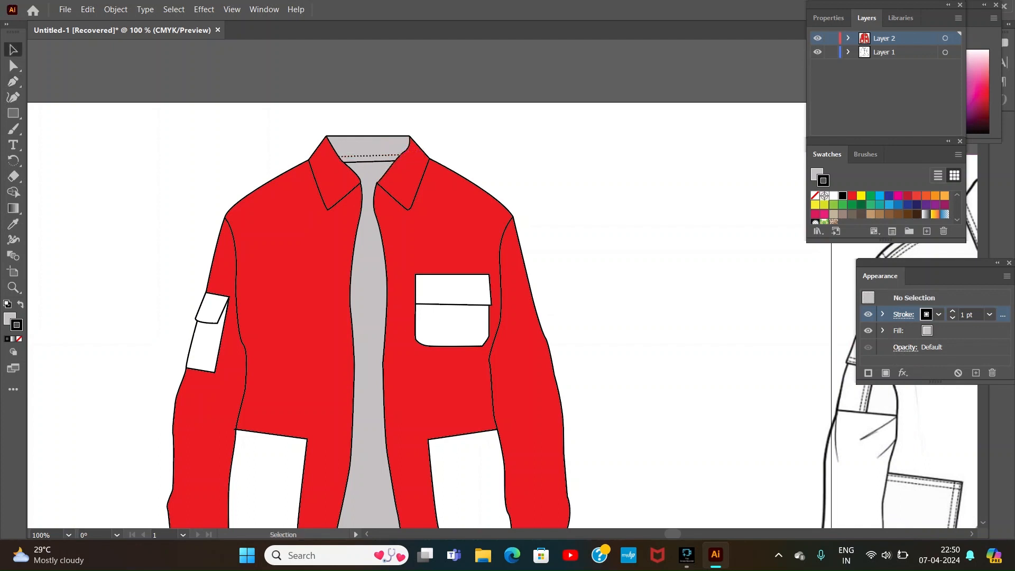
Step: Set the fill to none, nudge the dashed neck stitch line closer to the seam, and deselect it
{"action": "left_click", "coordinate": [10, 319]}
{"action": "left_click", "coordinate": [19, 339]}
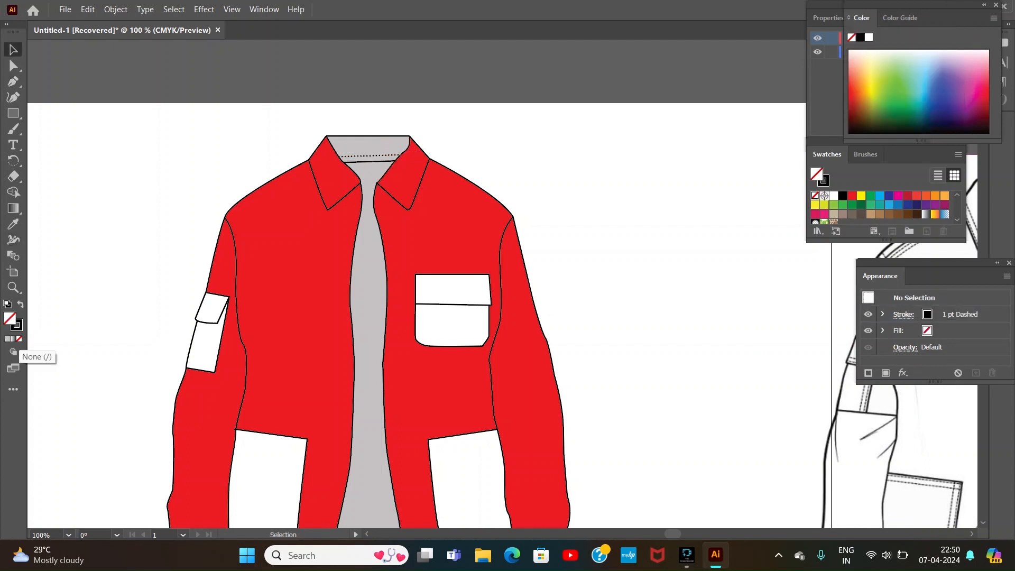
{"action": "left_click_drag", "start_coordinate": [400, 156], "coordinate": [401, 158]}
{"action": "left_click_drag", "start_coordinate": [339, 159], "coordinate": [340, 159]}
{"action": "key", "text": "ctrl+shift+a"}
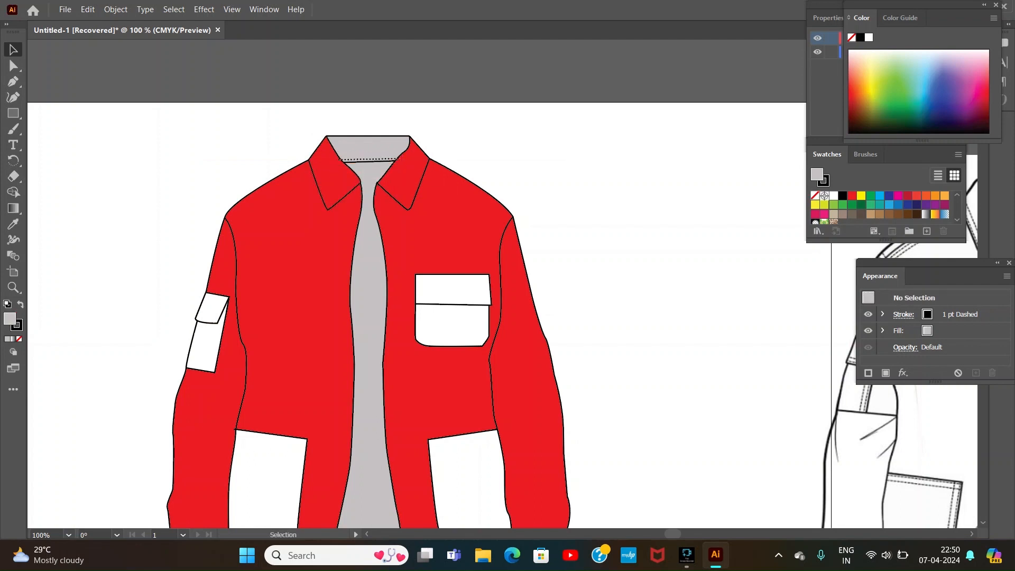
Step: Clear the view around the collar by closing the Color and Swatches panels and moving the Layers panel aside
{"action": "key", "text": "ctrl+plus"}
{"action": "key", "text": "ctrl+plus"}
{"action": "left_click", "coordinate": [521, 534]}
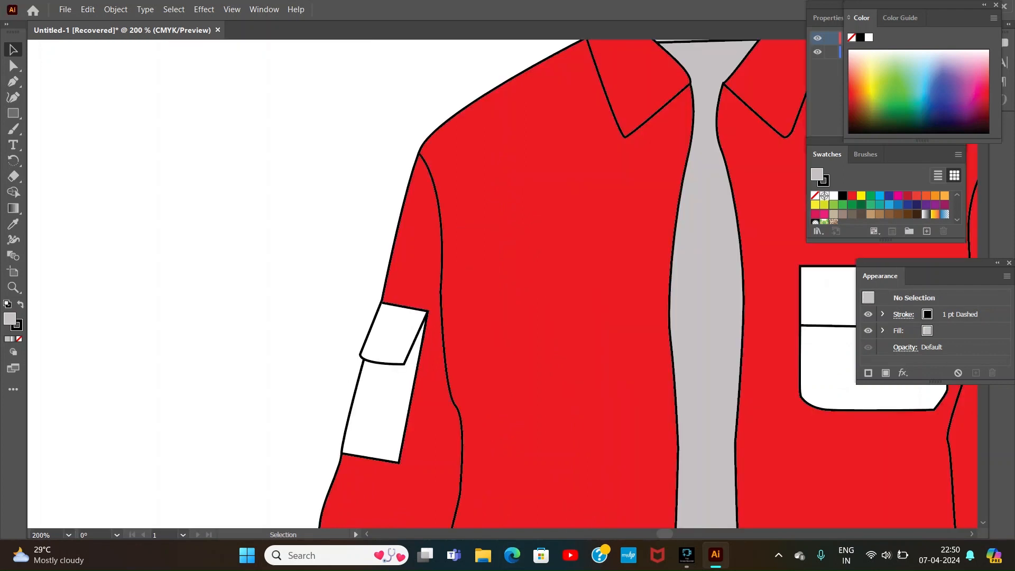
{"action": "left_click", "coordinate": [997, 5]}
{"action": "left_click_drag", "start_coordinate": [899, 5], "coordinate": [931, 5]}
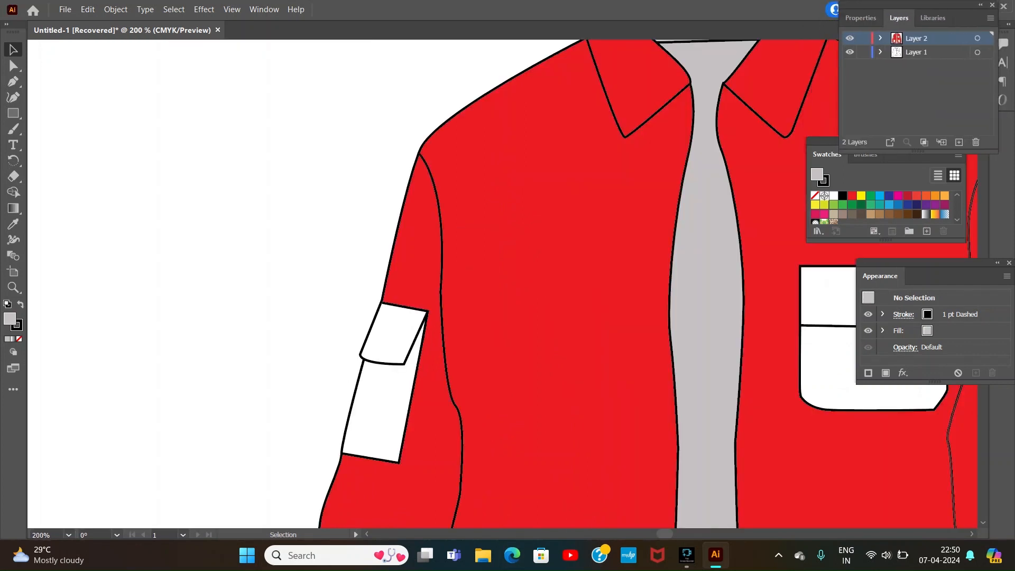
{"action": "left_click_drag", "start_coordinate": [889, 141], "coordinate": [919, 160]}
{"action": "left_click", "coordinate": [991, 159]}
{"action": "left_click", "coordinate": [983, 212]}
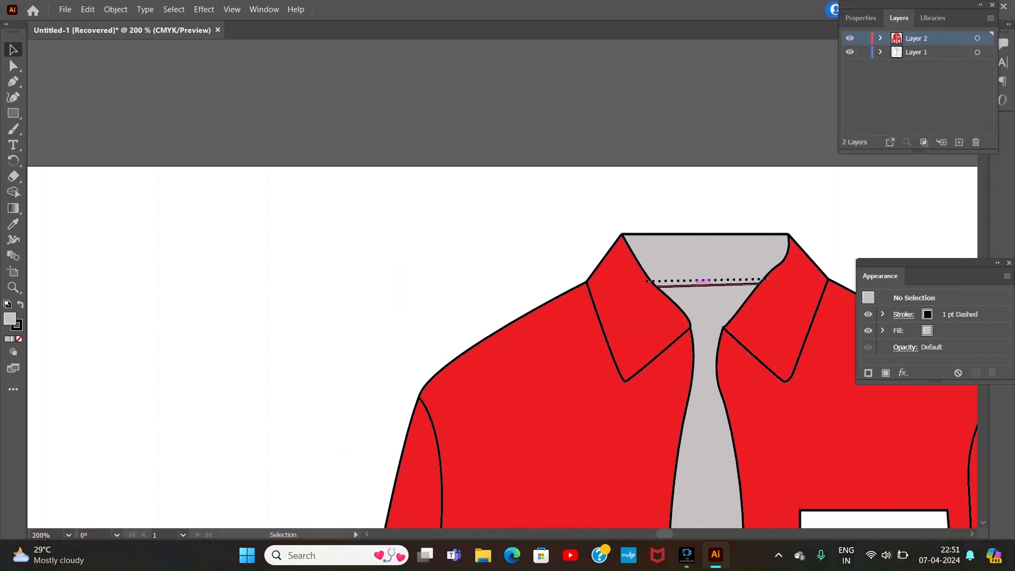
Step: Delete the dashed stitch line at the back neck
{"action": "left_click", "coordinate": [714, 284]}
{"action": "left_click", "coordinate": [716, 281]}
{"action": "key", "text": "Delete"}
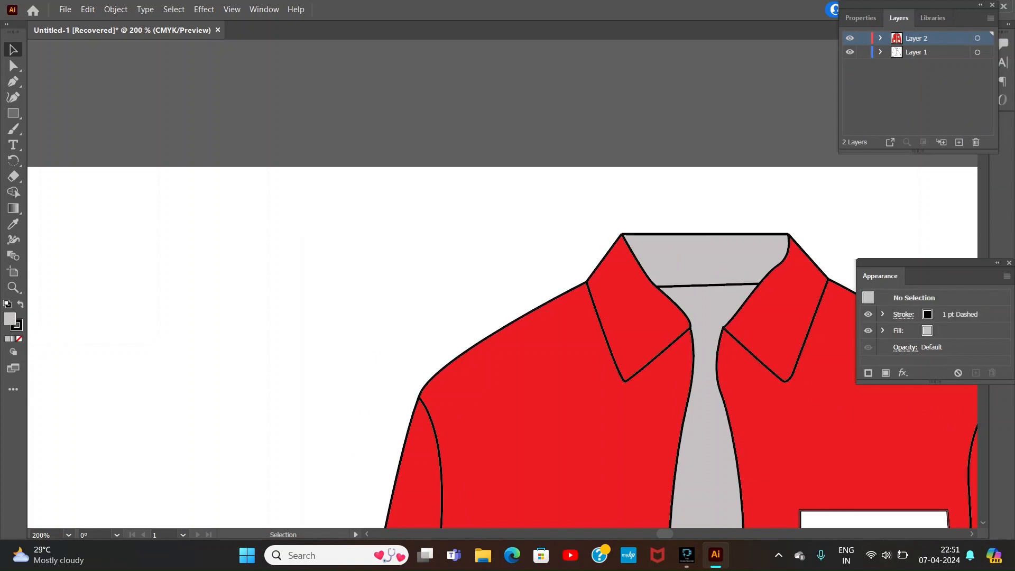
{"action": "left_click_drag", "start_coordinate": [657, 556], "coordinate": [665, 534]}
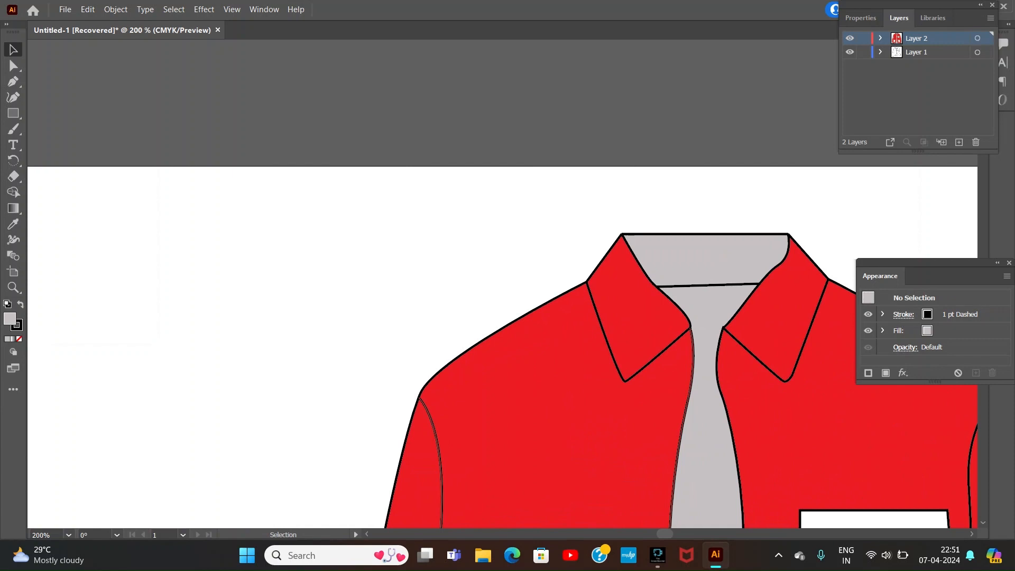
Step: Redraw the dashed stitch line above the back neck seam, ending exactly on the inner edges of both collar halves
{"action": "key", "text": "p"}
{"action": "left_click", "coordinate": [651, 281]}
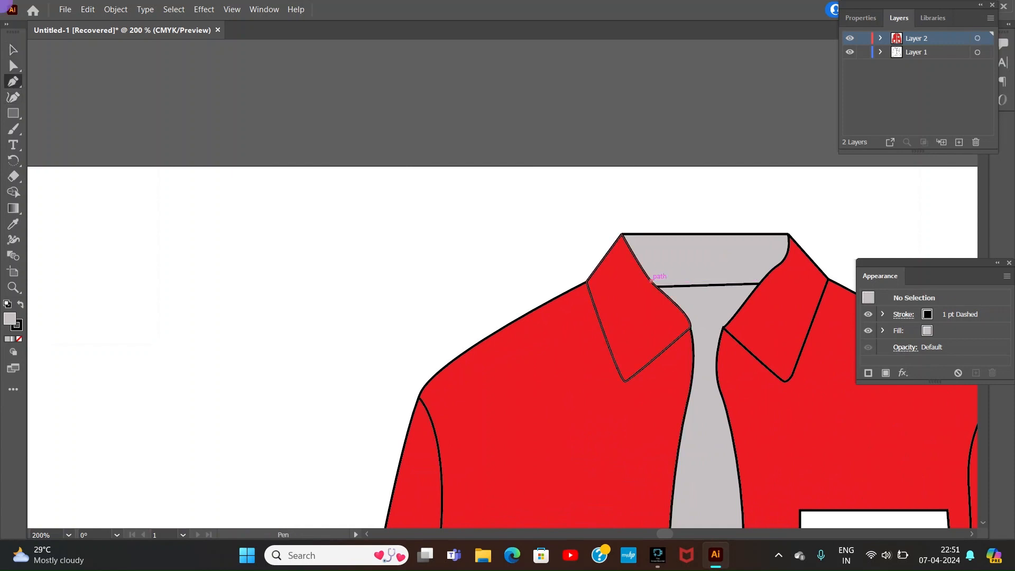
{"action": "left_click", "coordinate": [764, 279]}
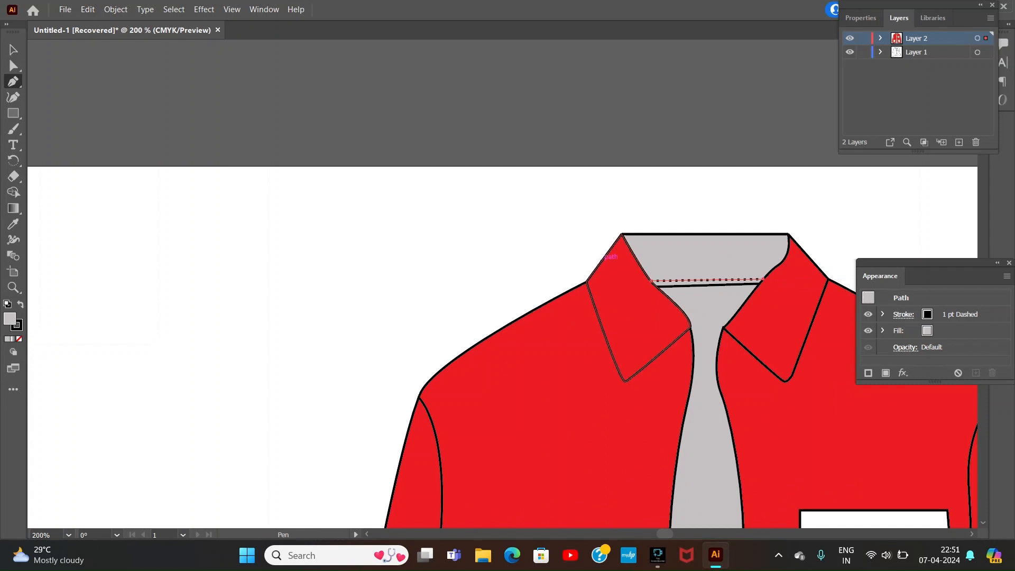
Step: Draw a dashed stitch line inside the outer and lower edges of the left collar half, with no fill
{"action": "left_click", "coordinate": [588, 278]}
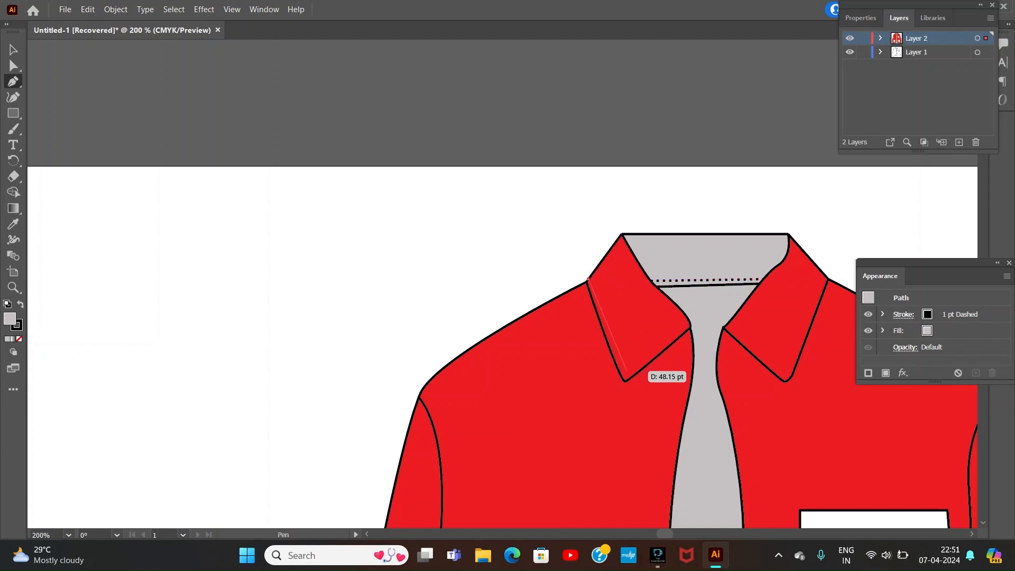
{"action": "left_click", "coordinate": [626, 374]}
{"action": "left_click", "coordinate": [690, 322]}
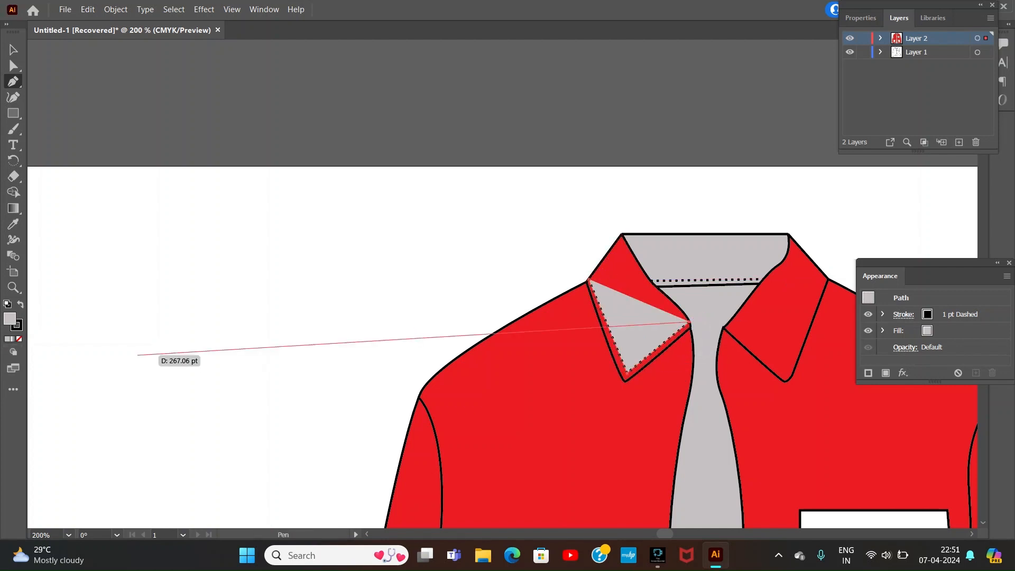
{"action": "key", "text": "slash"}
{"action": "left_click", "coordinate": [13, 49]}
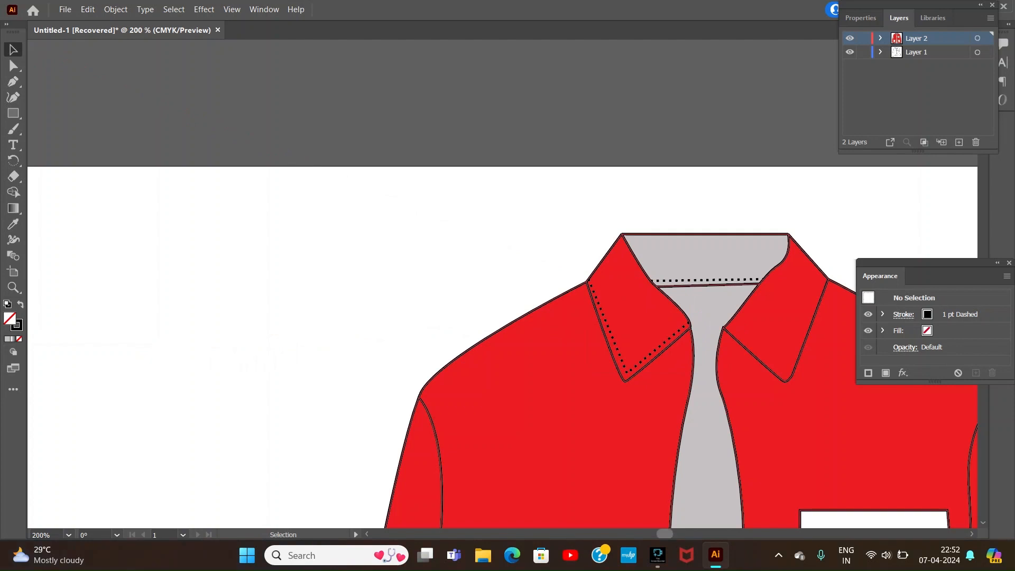
Step: Draw a matching dashed stitch line inside the outer and lower edges of the right collar half, correcting its corner point
{"action": "scroll", "coordinate": [503, 347], "scroll_direction": "right", "scroll_amount": 3}
{"action": "left_click", "coordinate": [13, 81]}
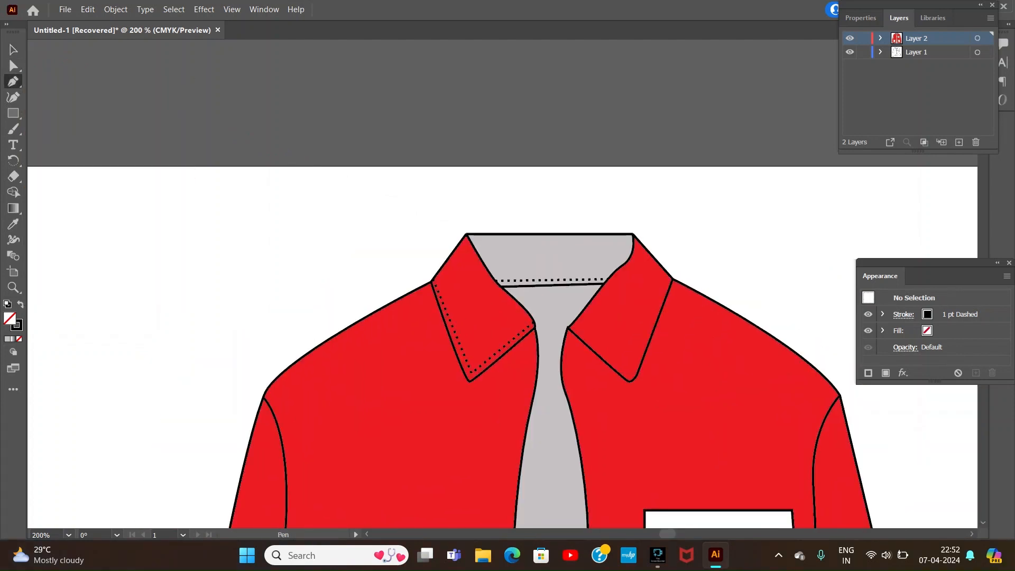
{"action": "left_click", "coordinate": [668, 273]}
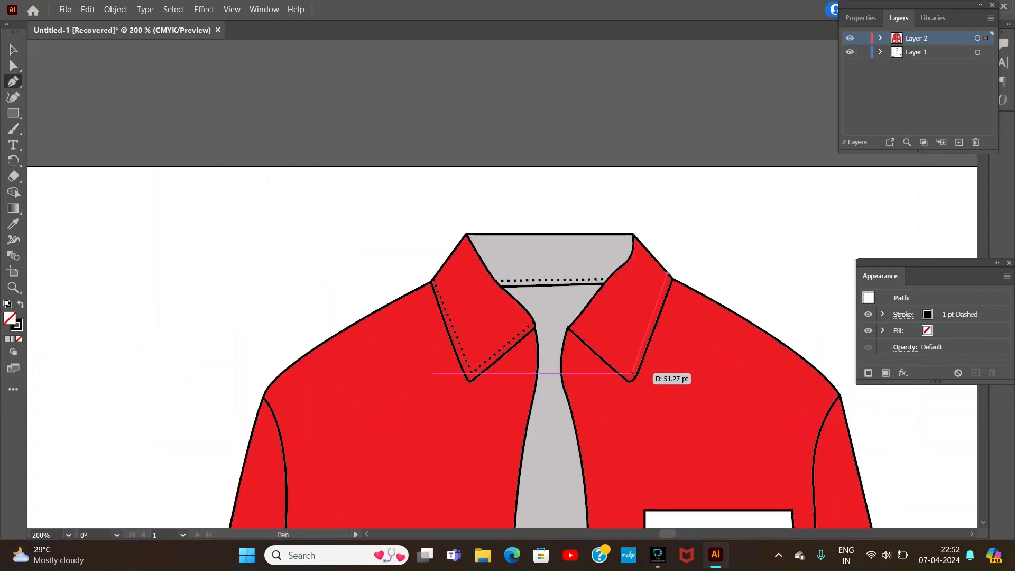
{"action": "left_click", "coordinate": [634, 372]}
{"action": "key", "text": "ctrl+z"}
{"action": "key", "text": "z"}
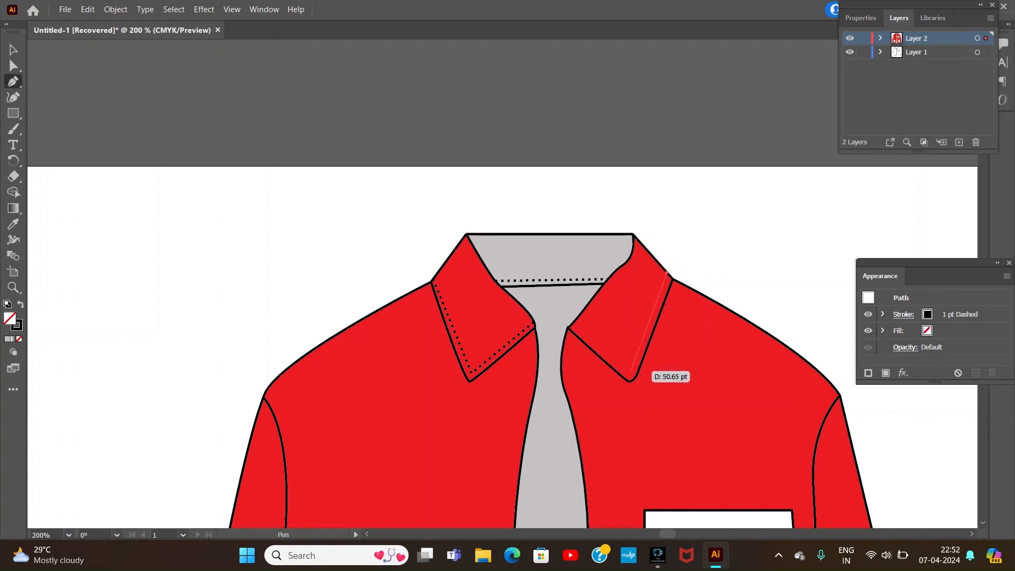
{"action": "left_click", "coordinate": [631, 371]}
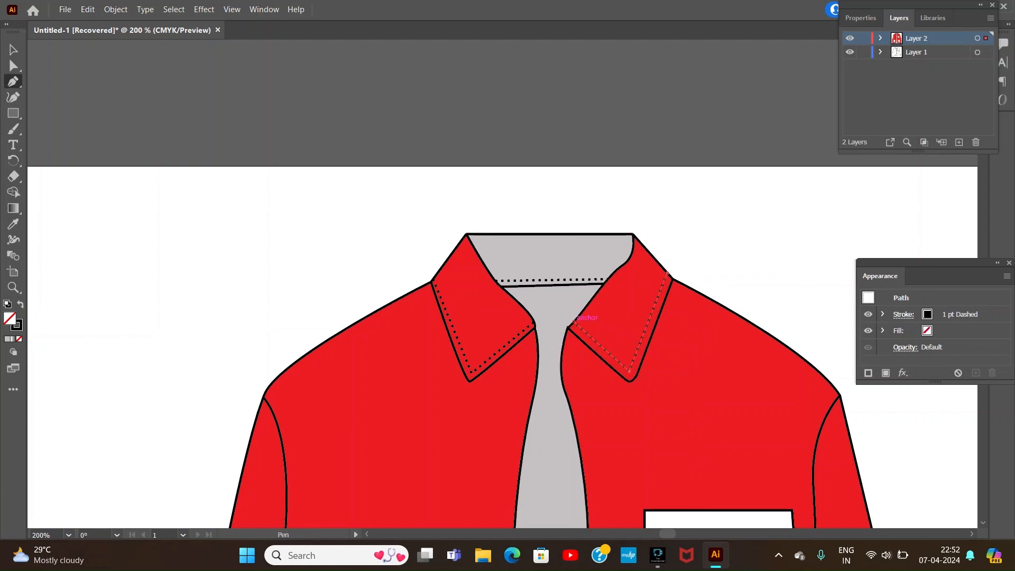
Step: Draw two parallel curved dashed stitch lines along the left shoulder seam, from the collar to the armhole
{"action": "scroll", "coordinate": [502, 343], "scroll_direction": "down", "scroll_amount": 5}
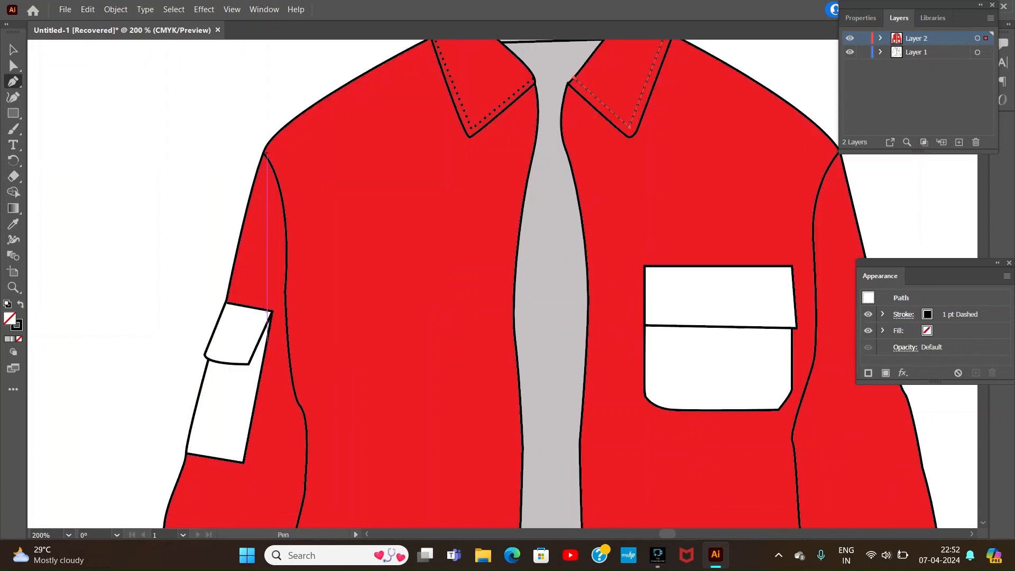
{"action": "scroll", "coordinate": [344, 154], "scroll_direction": "up", "scroll_amount": 1}
{"action": "left_click_drag", "start_coordinate": [267, 182], "coordinate": [202, 251]}
{"action": "left_click", "coordinate": [436, 77]}
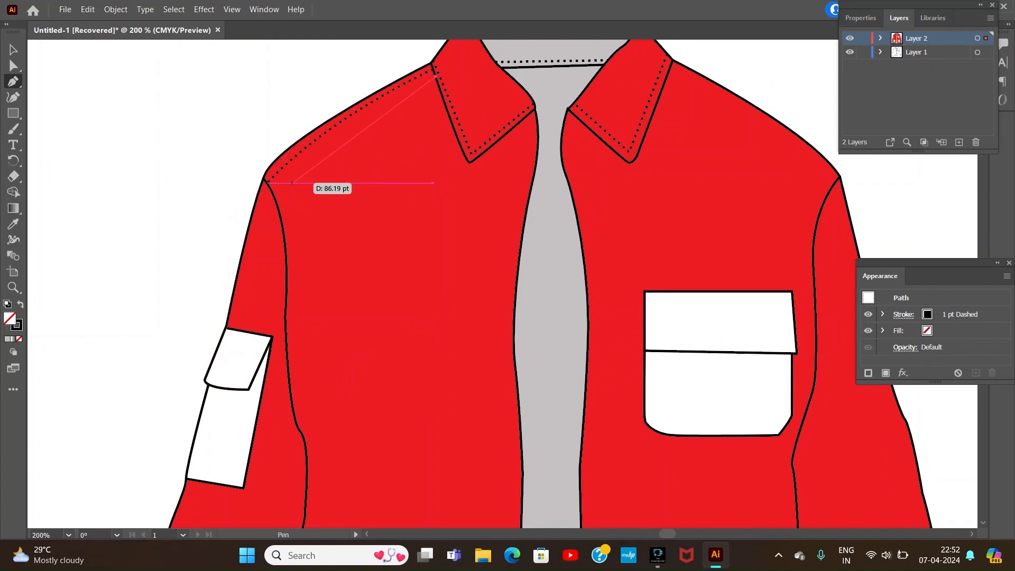
{"action": "left_click_drag", "start_coordinate": [273, 196], "coordinate": [270, 208]}
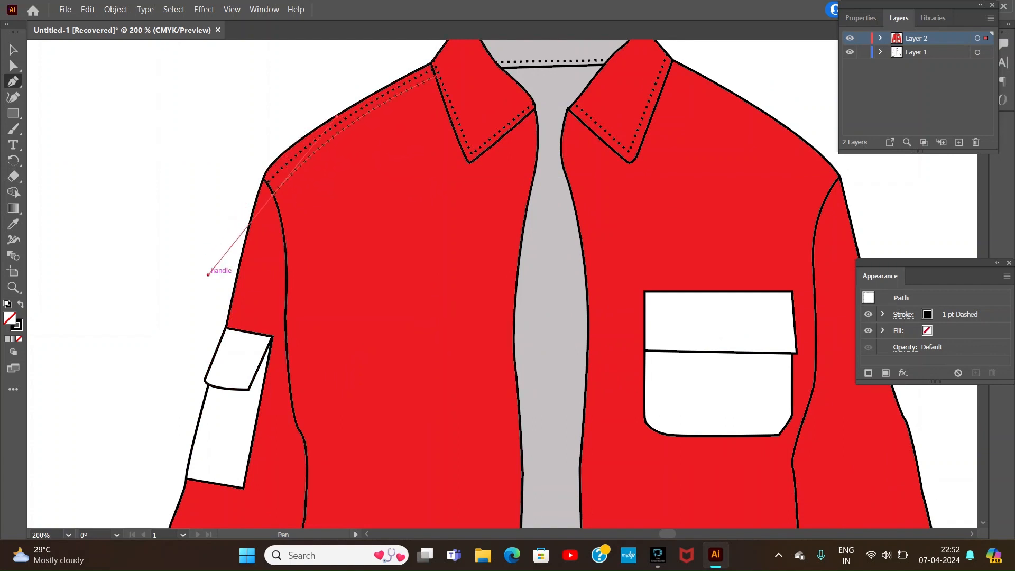
{"action": "left_click", "coordinate": [13, 50]}
{"action": "left_click", "coordinate": [127, 117]}
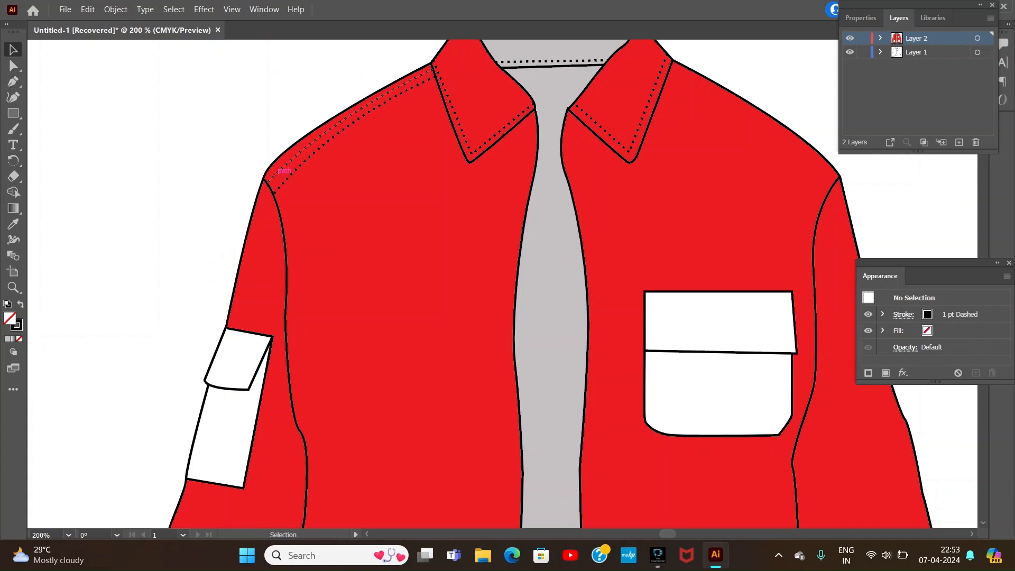
{"action": "key", "text": "p"}
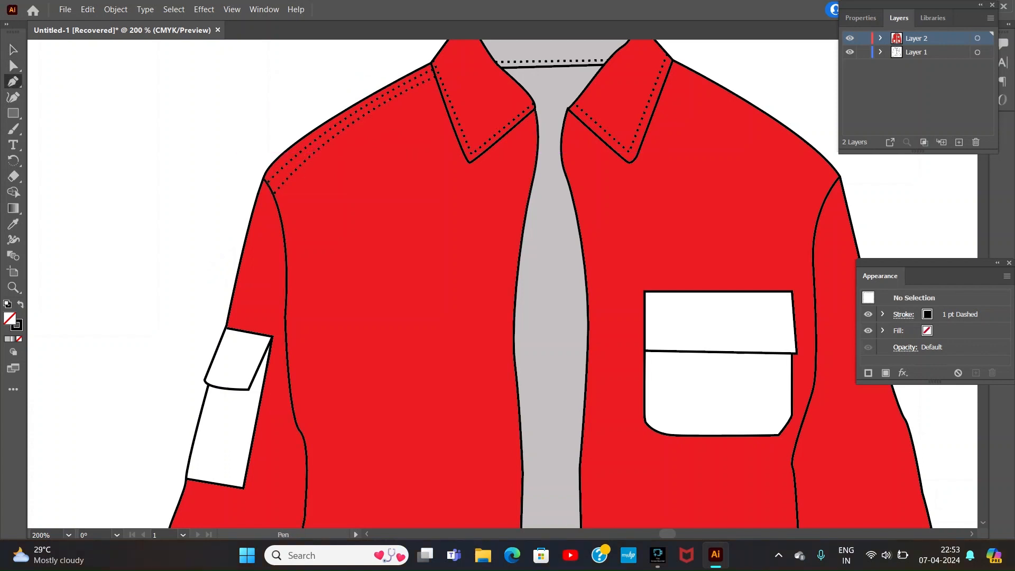
Step: Draw two parallel curved dashed stitch lines along the right shoulder seam, from the collar to the armhole
{"action": "left_click", "coordinate": [671, 67]}
{"action": "left_click_drag", "start_coordinate": [838, 180], "coordinate": [897, 236]}
{"action": "key", "text": "Escape"}
{"action": "left_click", "coordinate": [668, 73]}
{"action": "left_click_drag", "start_coordinate": [831, 190], "coordinate": [875, 241]}
Step: Draw a dashed stitch line just inside the left front opening edge, following its curve from the collar to the hem
{"action": "left_click", "coordinate": [527, 116]}
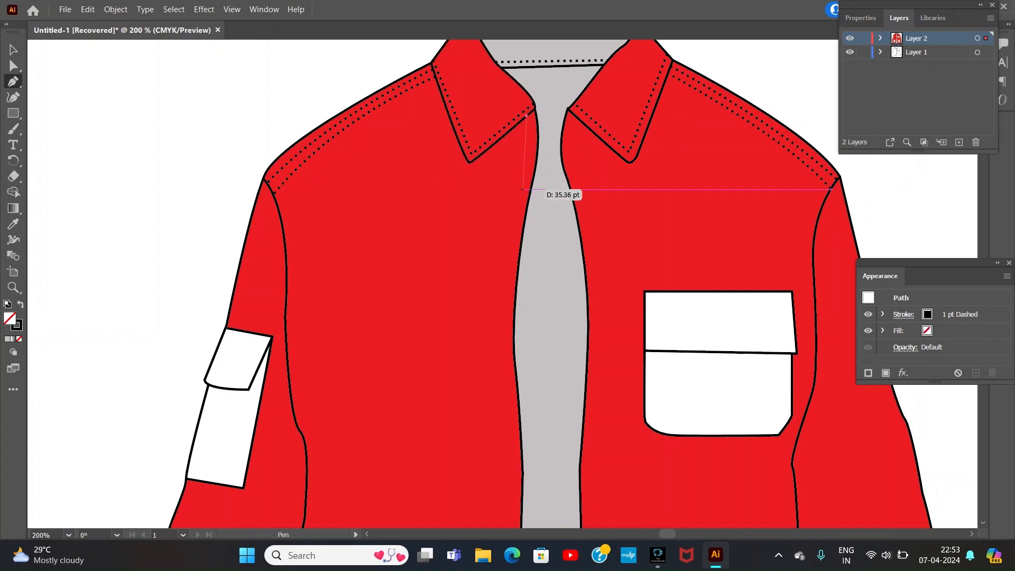
{"action": "left_click_drag", "start_coordinate": [523, 190], "coordinate": [513, 254]}
{"action": "left_click_drag", "start_coordinate": [507, 330], "coordinate": [508, 333]}
{"action": "left_click_drag", "start_coordinate": [511, 393], "coordinate": [510, 507]}
{"action": "key", "text": "ctrl+z"}
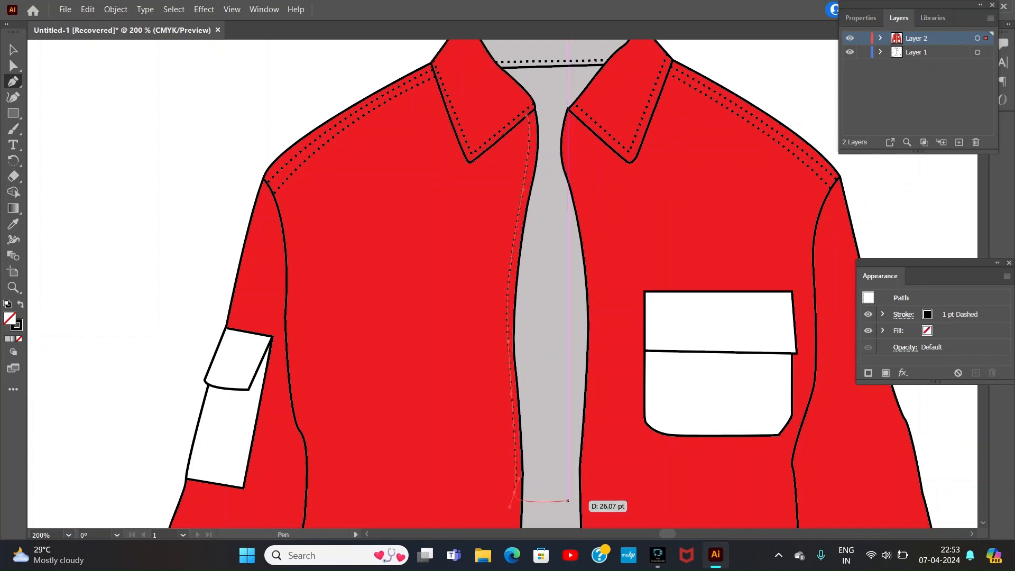
{"action": "left_click", "coordinate": [983, 521]}
{"action": "left_click_drag", "start_coordinate": [507, 420], "coordinate": [502, 465]}
{"action": "scroll", "coordinate": [967, 526], "scroll_direction": "down", "scroll_amount": 5}
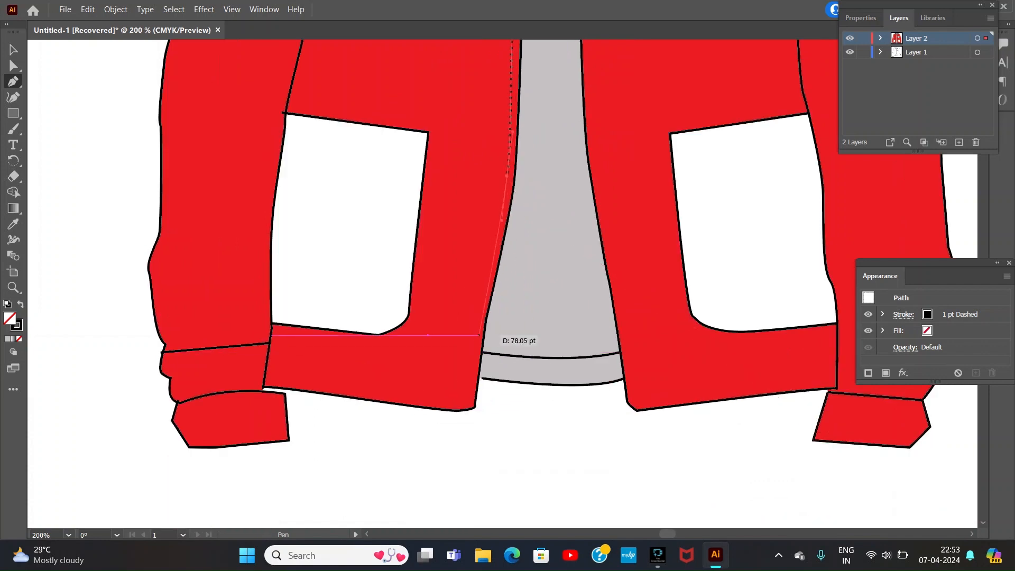
{"action": "left_click", "coordinate": [468, 406]}
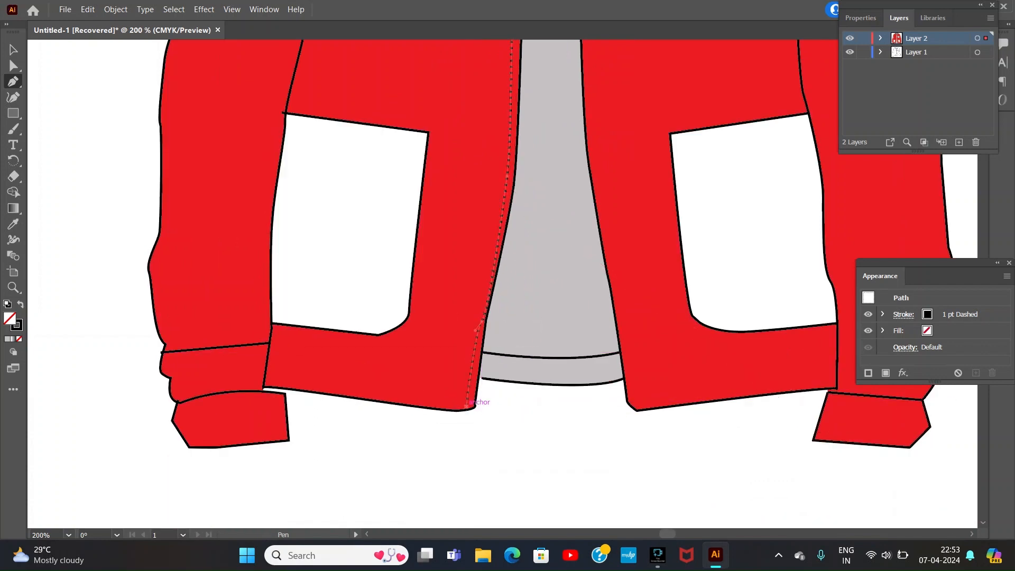
{"action": "key", "text": "ctrl+plus"}
{"action": "key", "text": "ctrl+minus"}
{"action": "key", "text": "ctrl+minus"}
{"action": "key", "text": "ctrl+minus"}
{"action": "key", "text": "ctrl+minus"}
{"action": "key", "text": "ctrl+minus"}
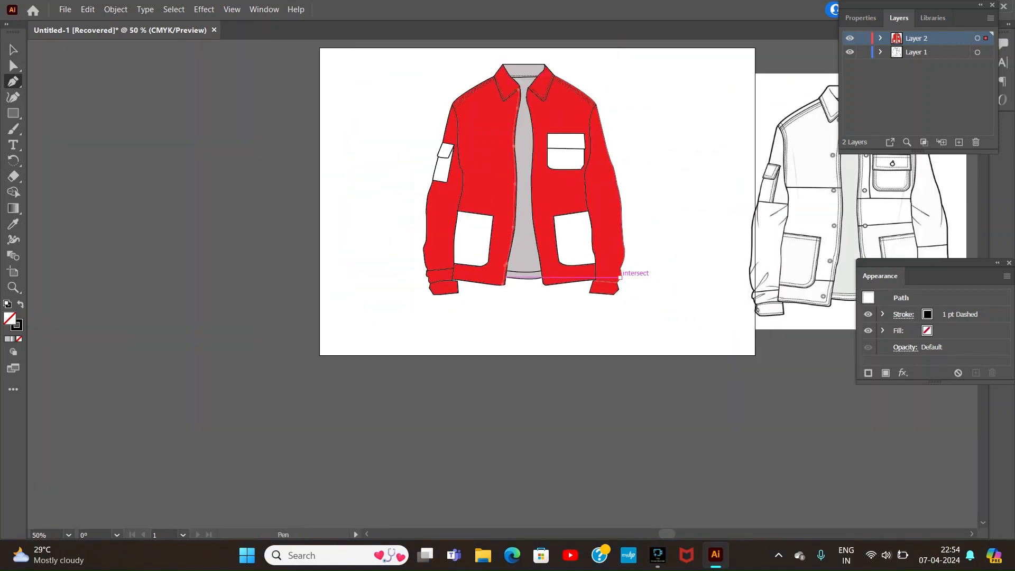
{"action": "left_click", "coordinate": [14, 50]}
{"action": "left_click", "coordinate": [96, 98]}
Step: Draw the upper part of a second parallel dashed stitch line along the left front opening, from the collar to lower pocket height
{"action": "left_click", "coordinate": [13, 82]}
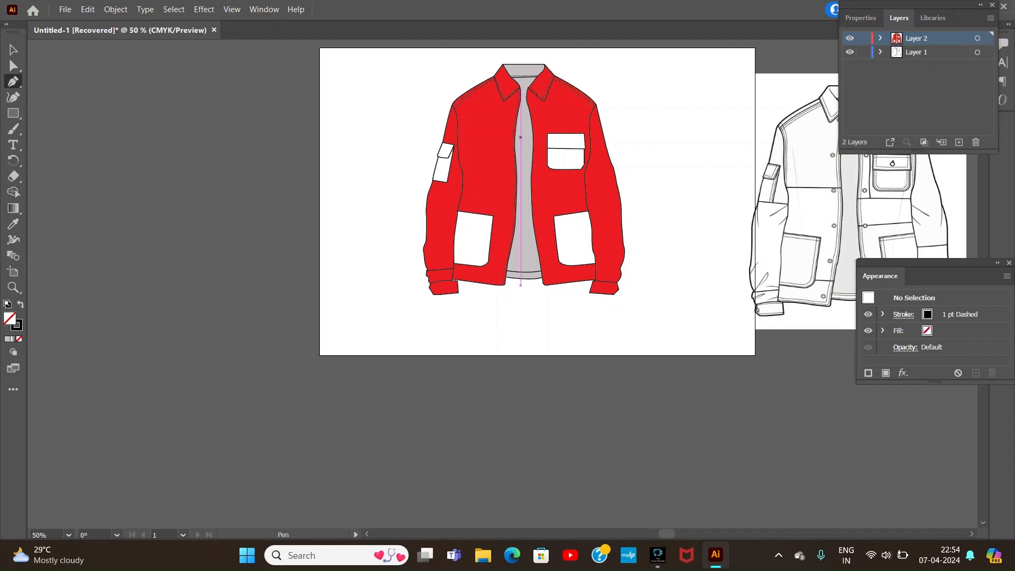
{"action": "key", "text": "ctrl+plus"}
{"action": "key", "text": "ctrl+plus"}
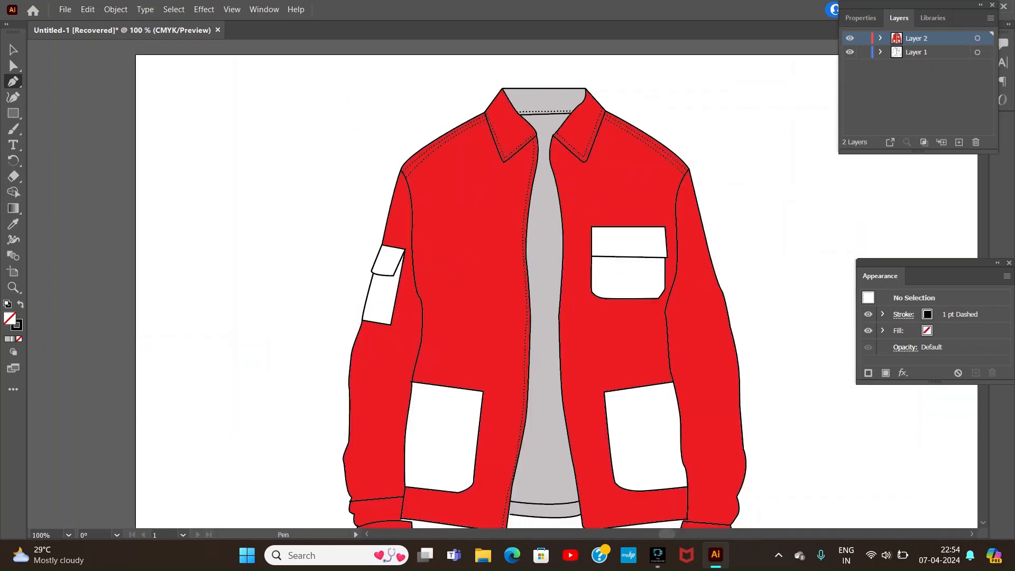
{"action": "left_click", "coordinate": [527, 144]}
{"action": "left_click_drag", "start_coordinate": [521, 193], "coordinate": [515, 231]}
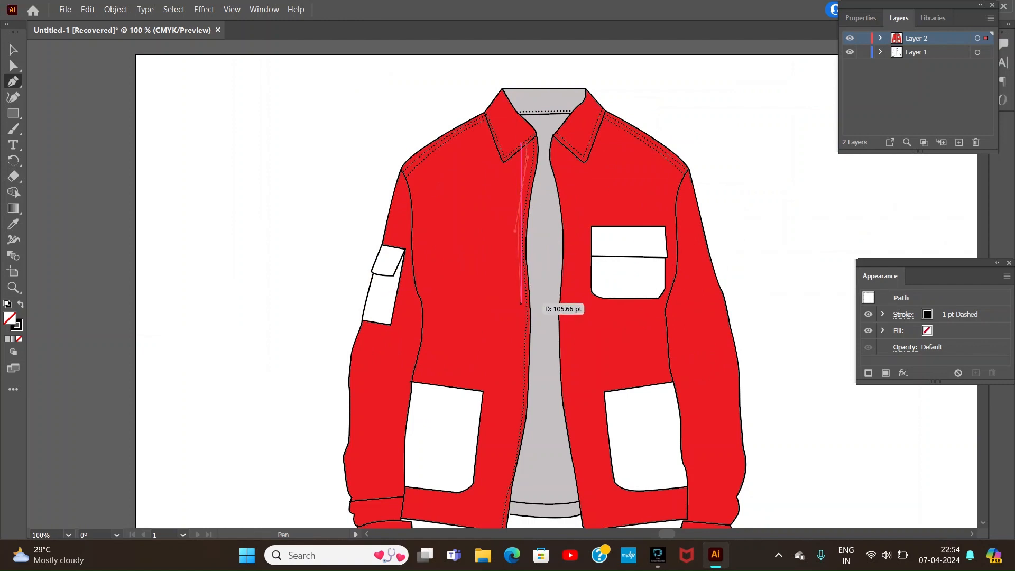
{"action": "left_click", "coordinate": [522, 304]}
{"action": "left_click_drag", "start_coordinate": [518, 393], "coordinate": [517, 404]}
{"action": "left_click", "coordinate": [983, 487]}
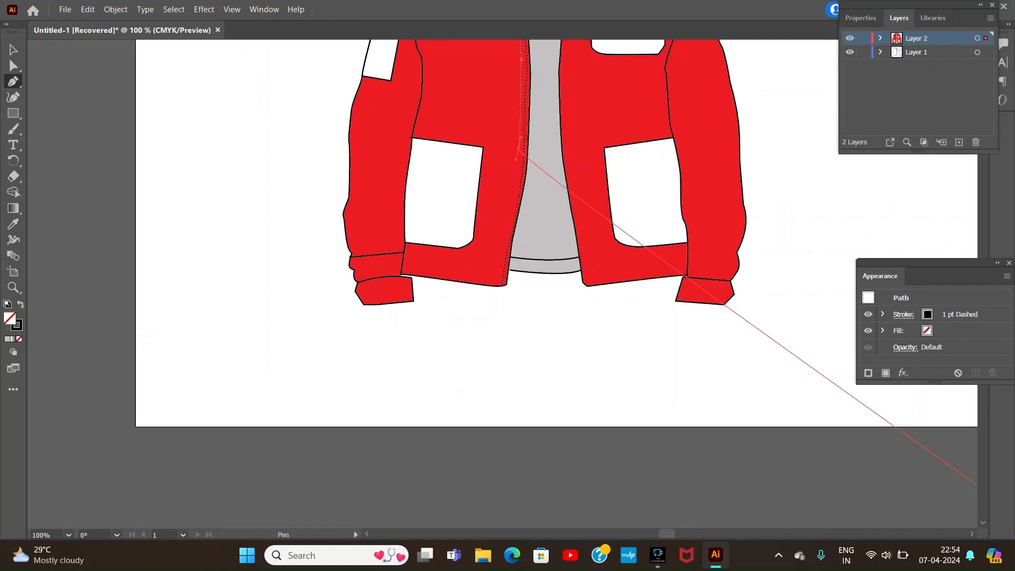
{"action": "left_click_drag", "start_coordinate": [496, 281], "coordinate": [482, 325]}
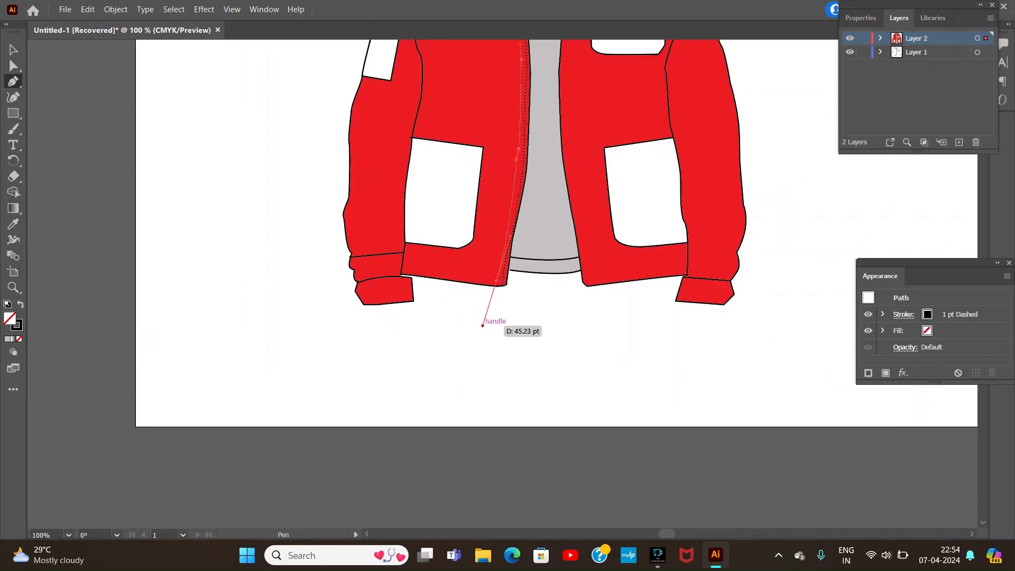
{"action": "key", "text": "a"}
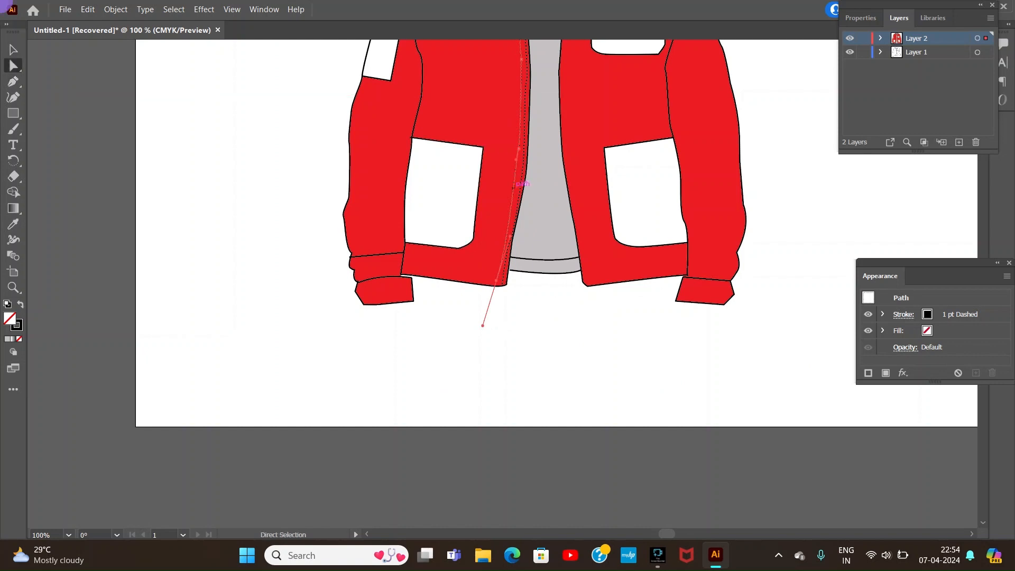
{"action": "left_click_drag", "start_coordinate": [513, 188], "coordinate": [515, 185]}
{"action": "key", "text": "ctrl+shift+a"}
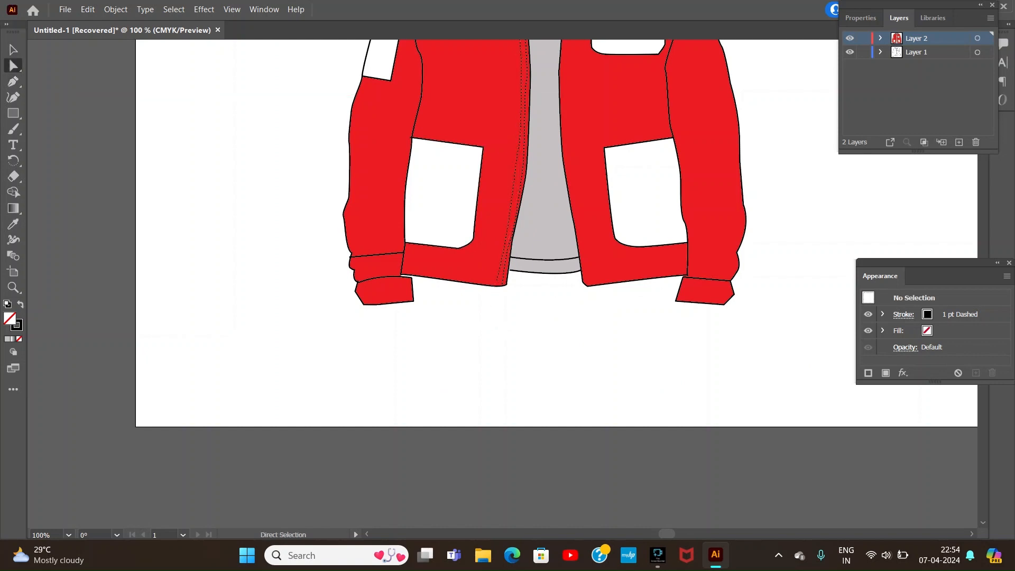
{"action": "left_click", "coordinate": [521, 180]}
{"action": "key", "text": "p"}
{"action": "key", "text": "ctrl+z"}
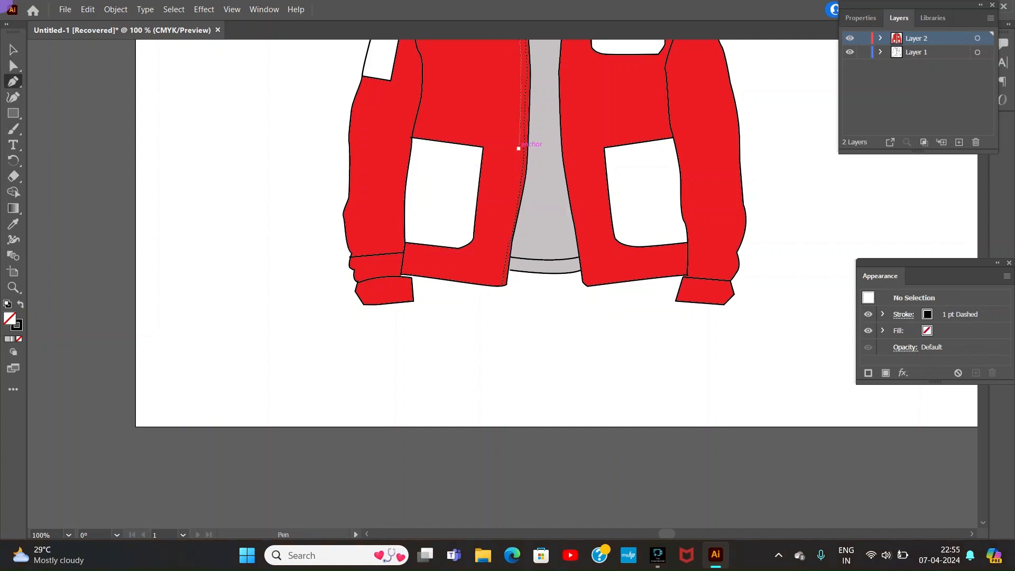
Step: Continue the second left front stitch line from its lowest anchor down to the hem, parallel to the first line
{"action": "left_click", "coordinate": [519, 148]}
{"action": "left_click_drag", "start_coordinate": [511, 206], "coordinate": [507, 229]}
{"action": "left_click", "coordinate": [499, 284]}
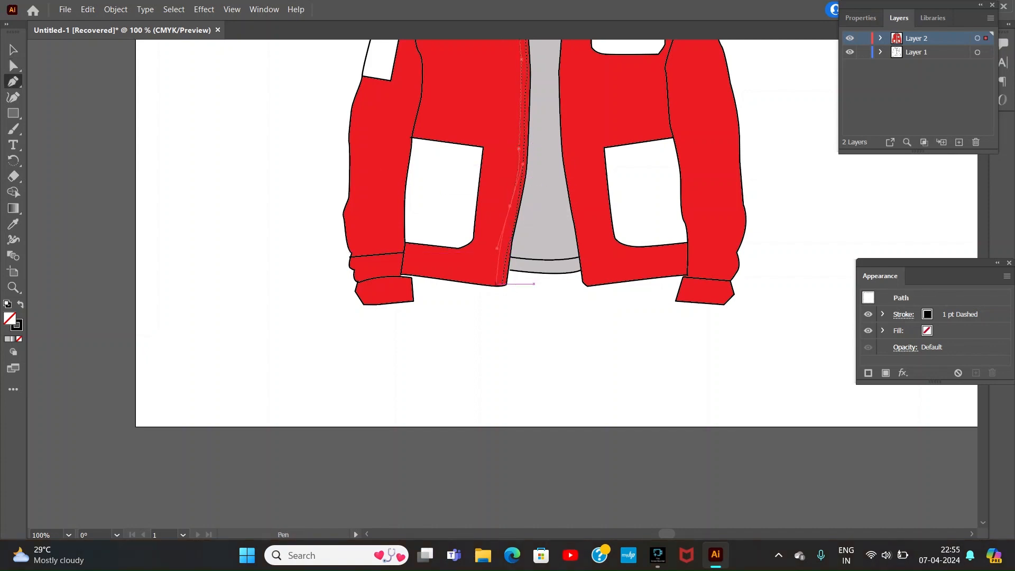
{"action": "left_click", "coordinate": [510, 206]}
{"action": "left_click_drag", "start_coordinate": [499, 287], "coordinate": [500, 293]}
{"action": "scroll", "coordinate": [545, 286], "scroll_direction": "up", "scroll_amount": 5}
{"action": "key", "text": "ctrl+shift+a"}
{"action": "left_click", "coordinate": [557, 138]}
{"action": "left_click_drag", "start_coordinate": [560, 169], "coordinate": [565, 182]}
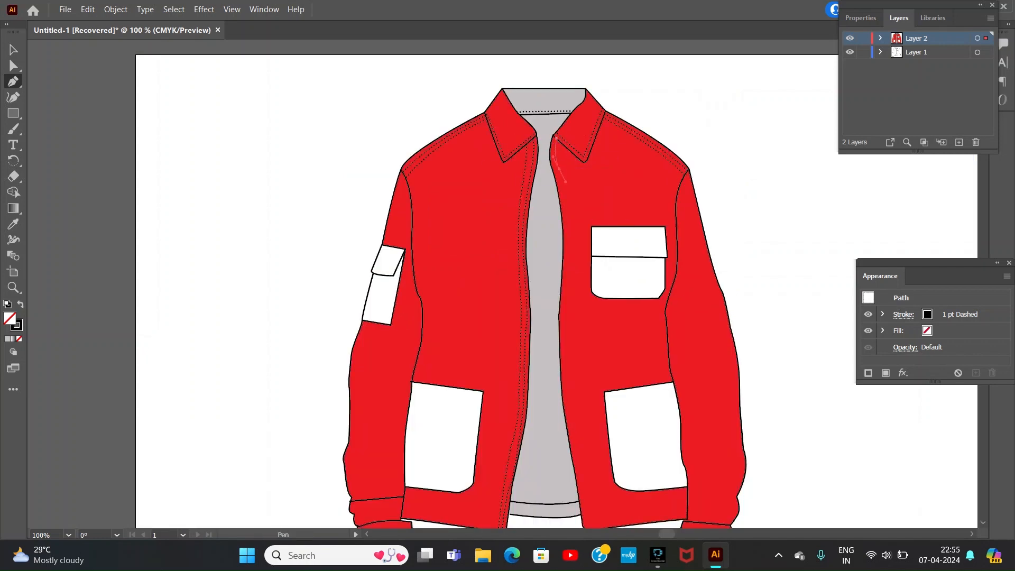
{"action": "left_click_drag", "start_coordinate": [566, 252], "coordinate": [564, 276]}
{"action": "left_click_drag", "start_coordinate": [564, 337], "coordinate": [567, 349]}
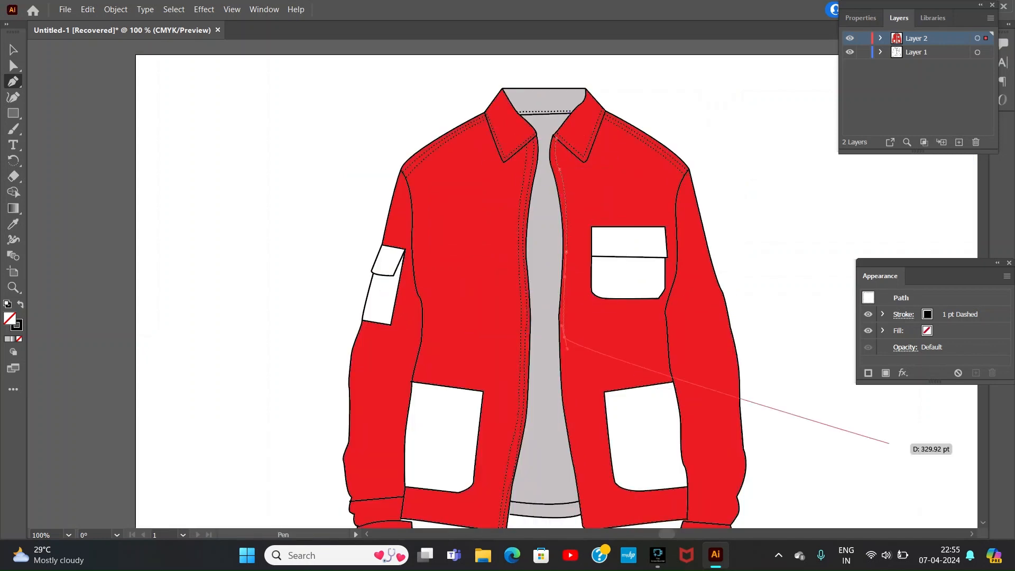
{"action": "scroll", "coordinate": [567, 158], "scroll_direction": "down", "scroll_amount": 5}
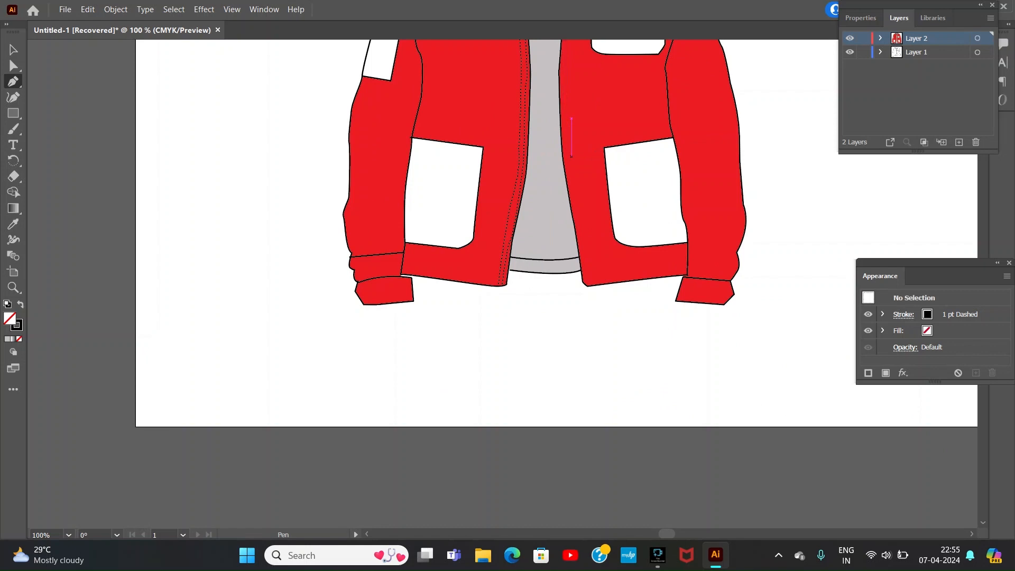
Step: Draw a dashed stitch line just inside the right front opening edge, from the collar to the hem
{"action": "scroll", "coordinate": [555, 286], "scroll_direction": "up", "scroll_amount": 5}
{"action": "left_click", "coordinate": [557, 139]}
{"action": "left_click_drag", "start_coordinate": [556, 171], "coordinate": [562, 182]}
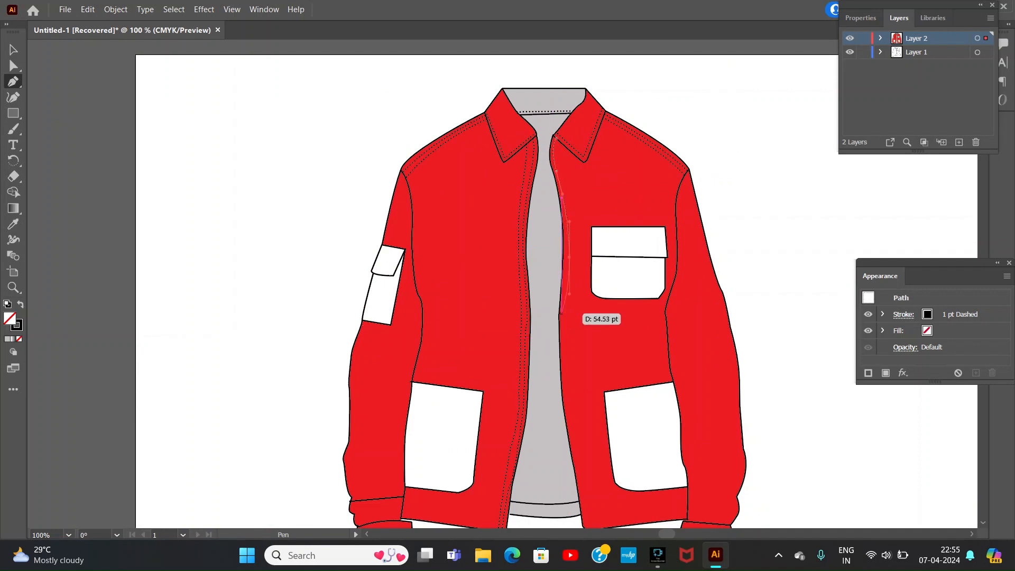
{"action": "left_click_drag", "start_coordinate": [564, 298], "coordinate": [556, 360]}
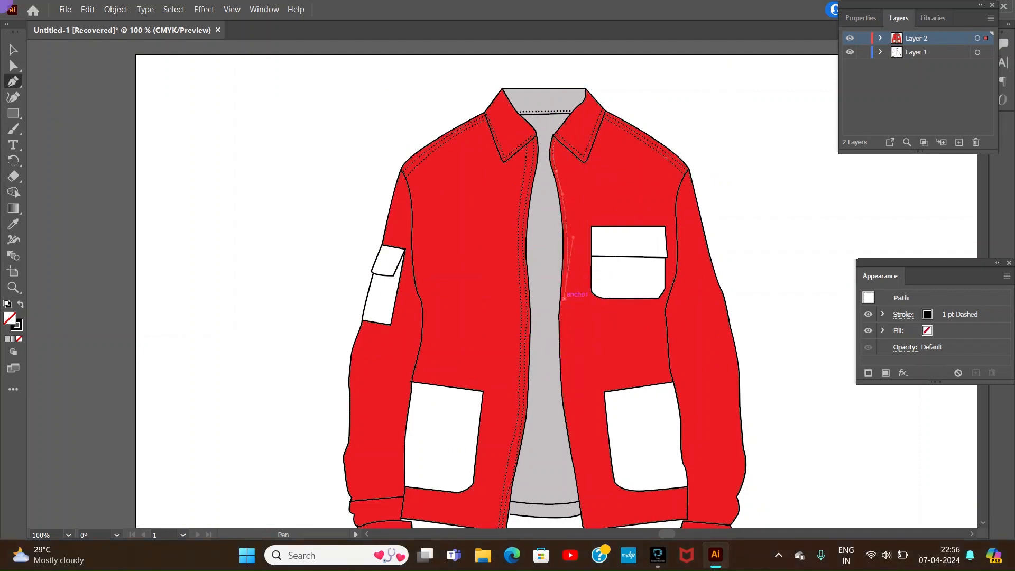
{"action": "left_click", "coordinate": [564, 391]}
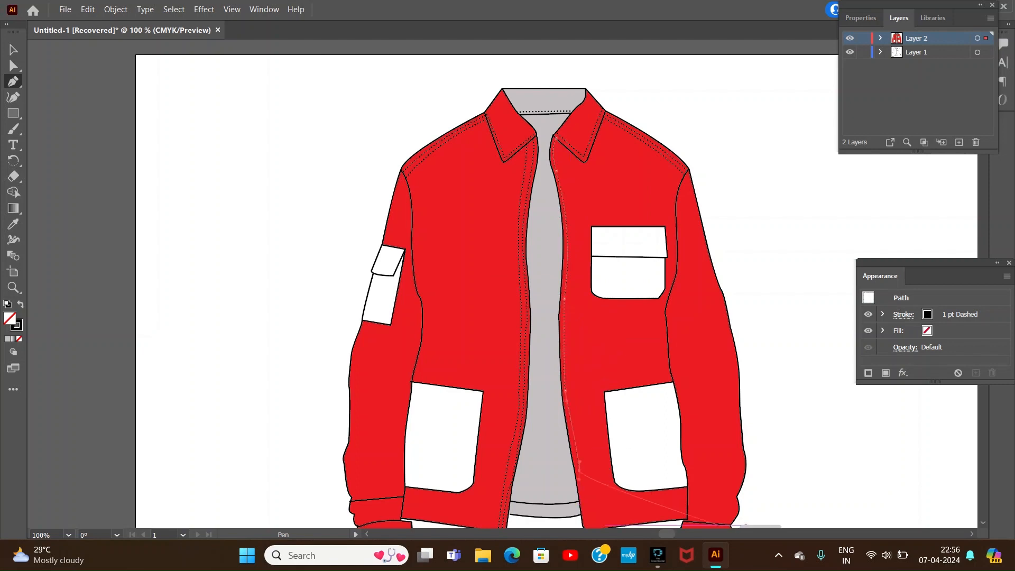
{"action": "scroll", "coordinate": [746, 523], "scroll_direction": "down", "scroll_amount": 5}
{"action": "left_click", "coordinate": [589, 283]}
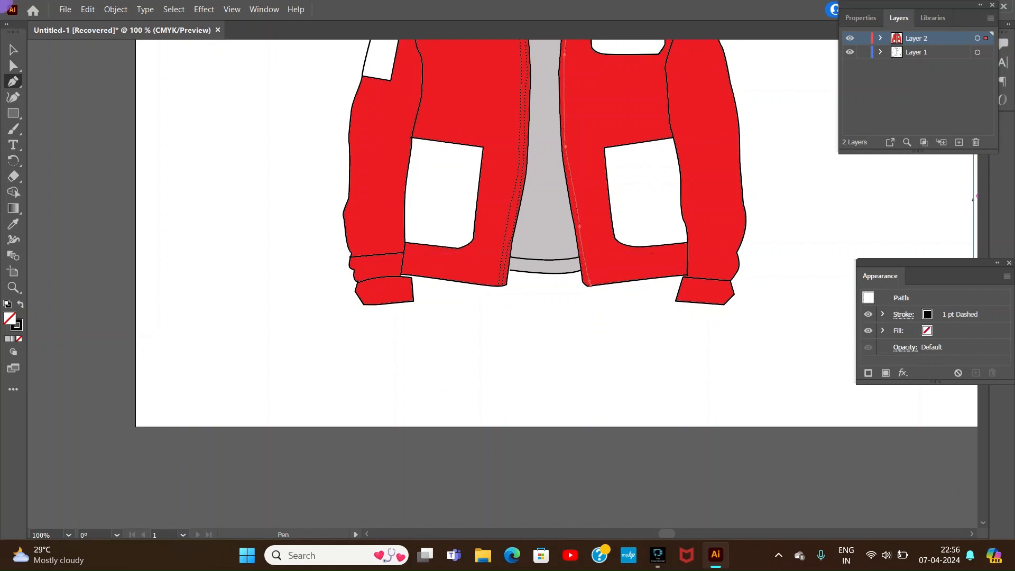
Step: Draw a second parallel dashed stitch line along the right front opening, from the collar to the hem
{"action": "scroll", "coordinate": [588, 284], "scroll_direction": "up", "scroll_amount": 5}
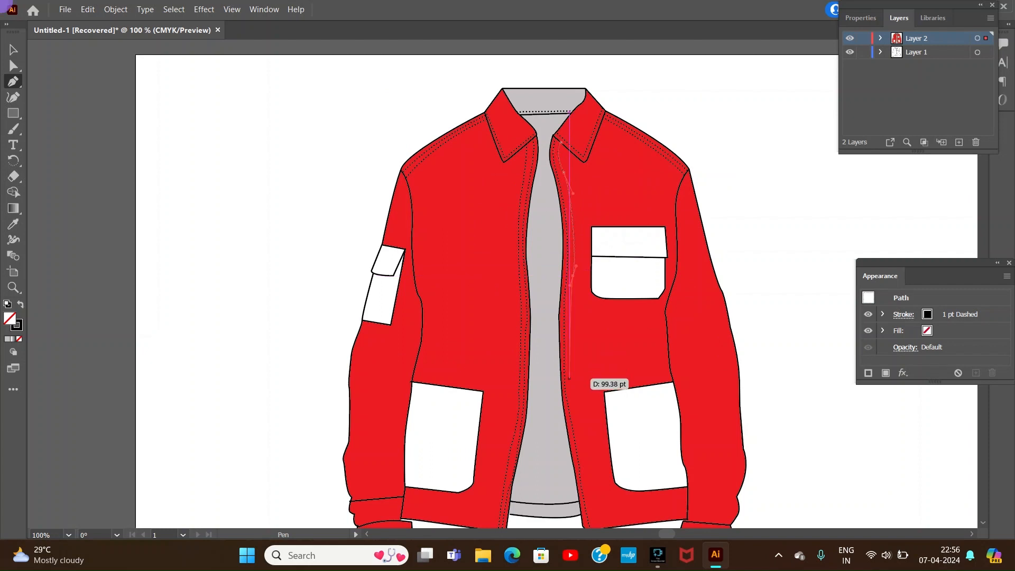
{"action": "scroll", "coordinate": [756, 420], "scroll_direction": "down", "scroll_amount": 5}
{"action": "left_click", "coordinate": [597, 288]}
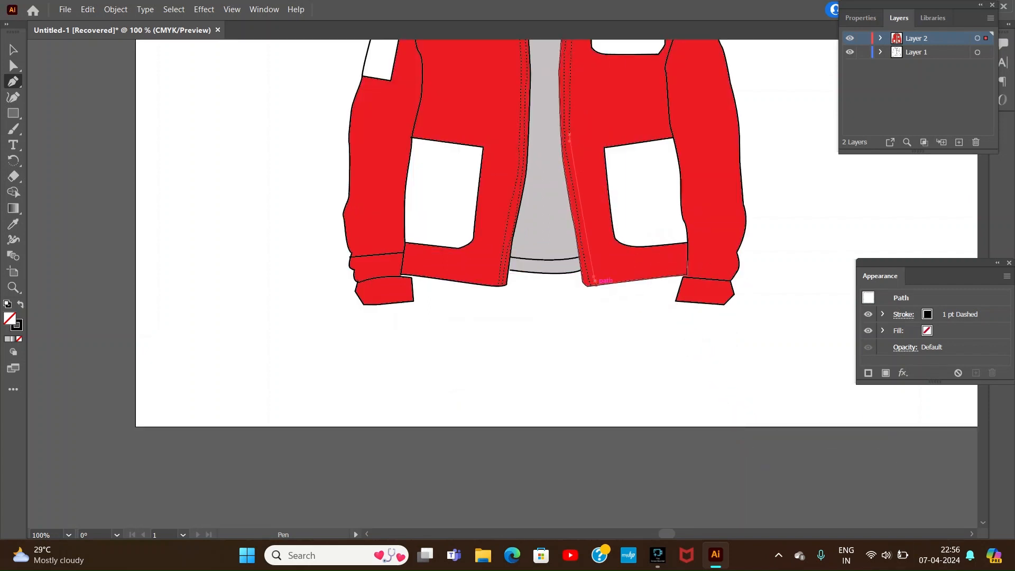
Step: Draw a dashed stitch line above the left front hem, from the sleeve seam to the front opening edge
{"action": "left_click", "coordinate": [404, 265]}
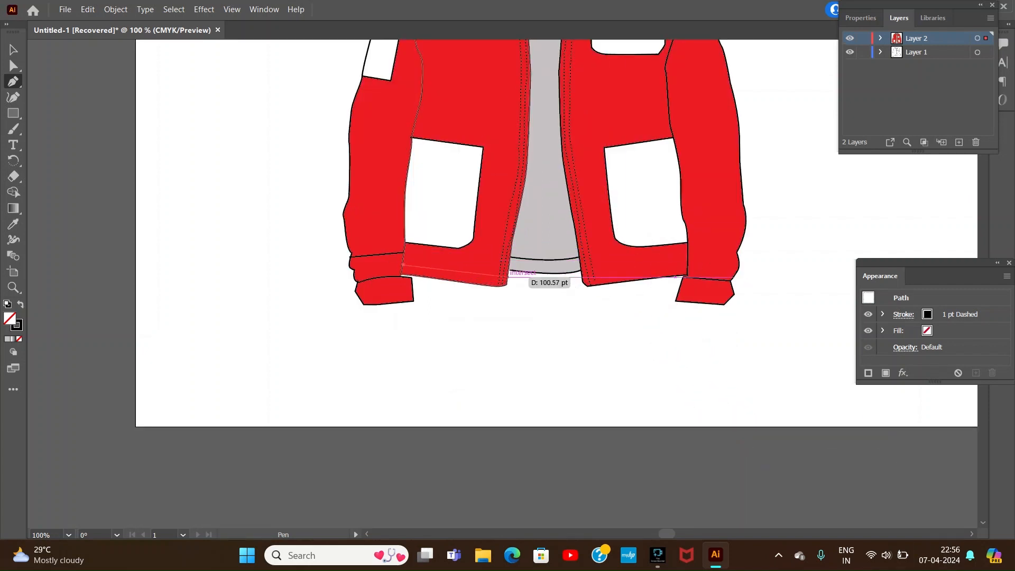
{"action": "left_click_drag", "start_coordinate": [507, 276], "coordinate": [522, 271]}
{"action": "key", "text": "Escape"}
{"action": "left_click", "coordinate": [583, 278]}
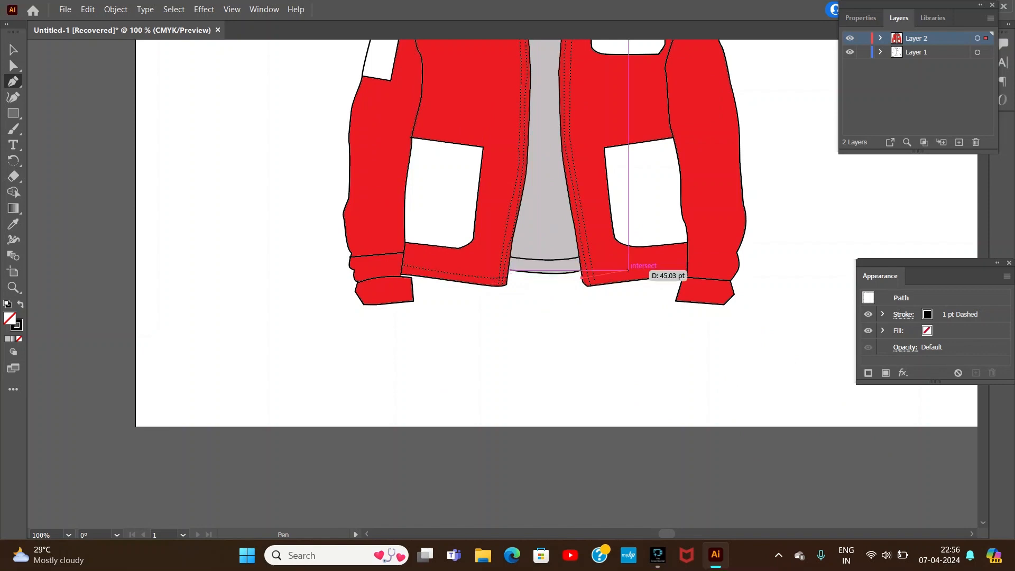
{"action": "left_click_drag", "start_coordinate": [688, 265], "coordinate": [727, 260]}
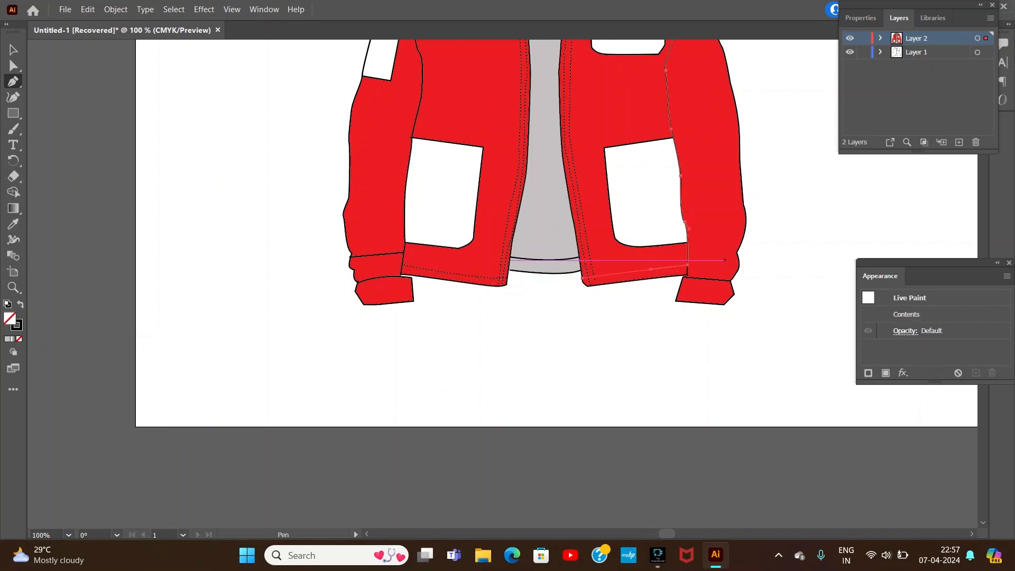
{"action": "left_click", "coordinate": [13, 50]}
{"action": "left_click", "coordinate": [87, 84]}
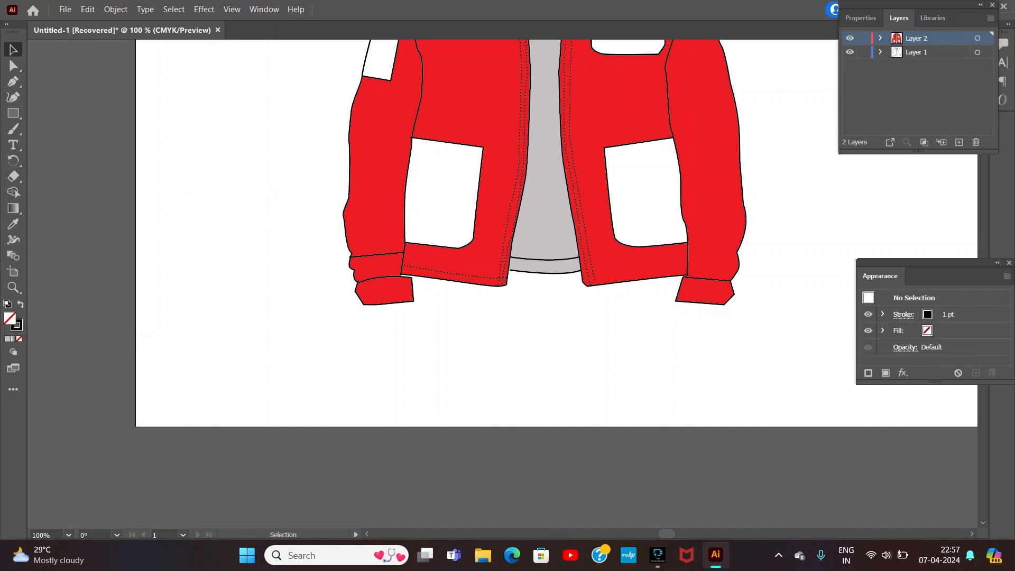
{"action": "left_click", "coordinate": [13, 82]}
{"action": "left_click", "coordinate": [582, 277]}
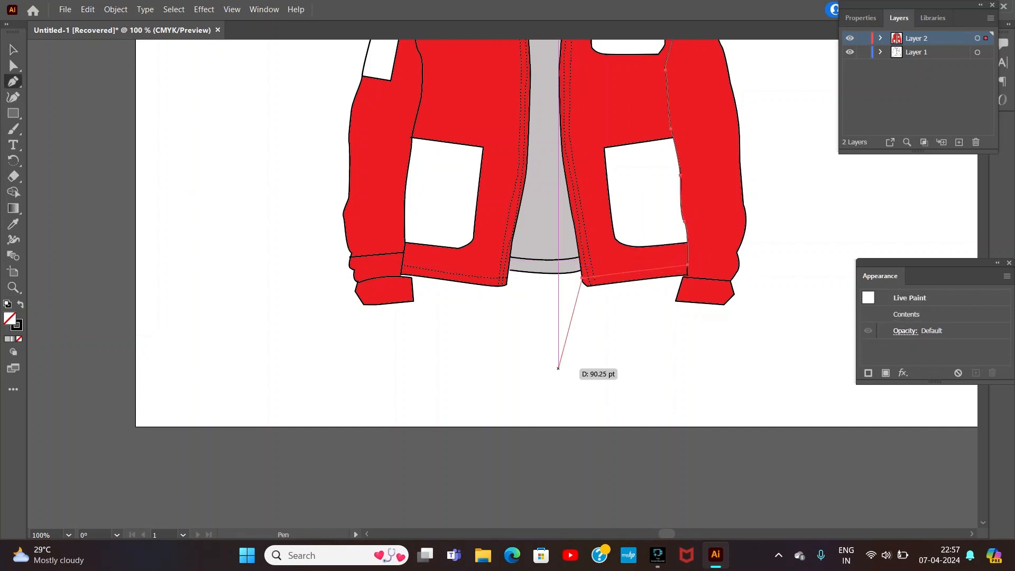
{"action": "left_click", "coordinate": [604, 276]}
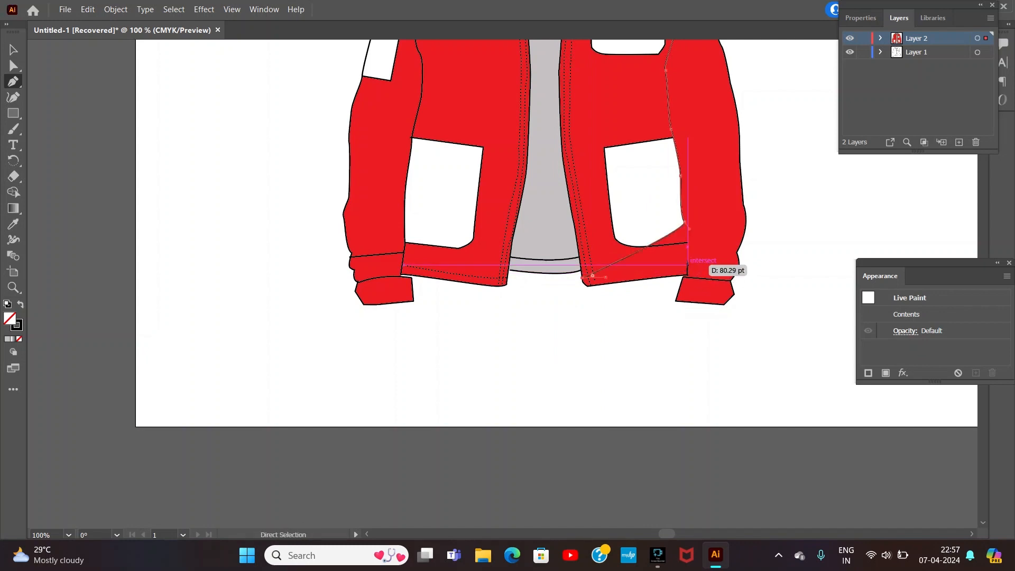
{"action": "left_click", "coordinate": [688, 264]}
{"action": "key", "text": "ctrl+z"}
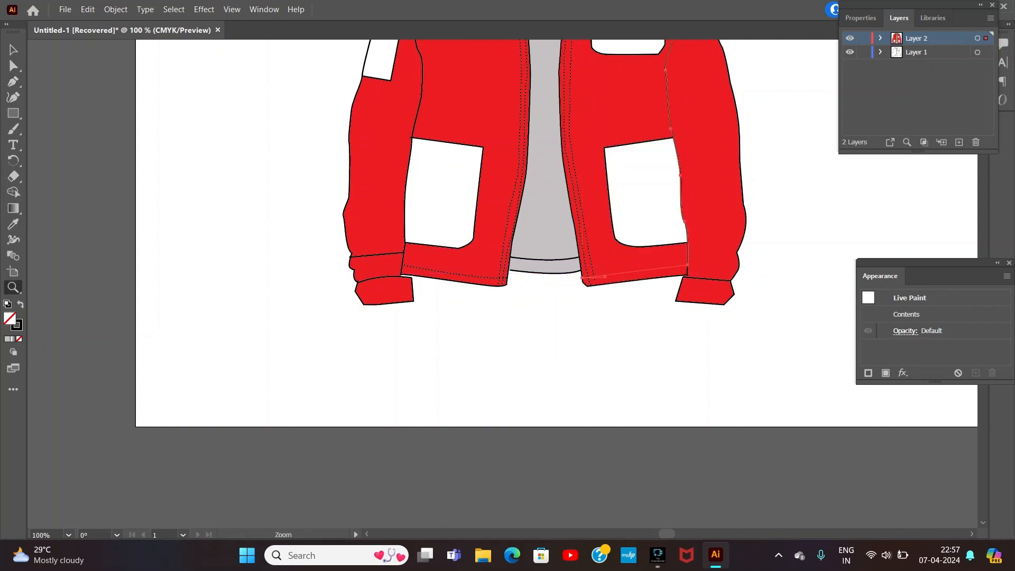
{"action": "key", "text": "ctrl+shift+a"}
{"action": "key", "text": "p"}
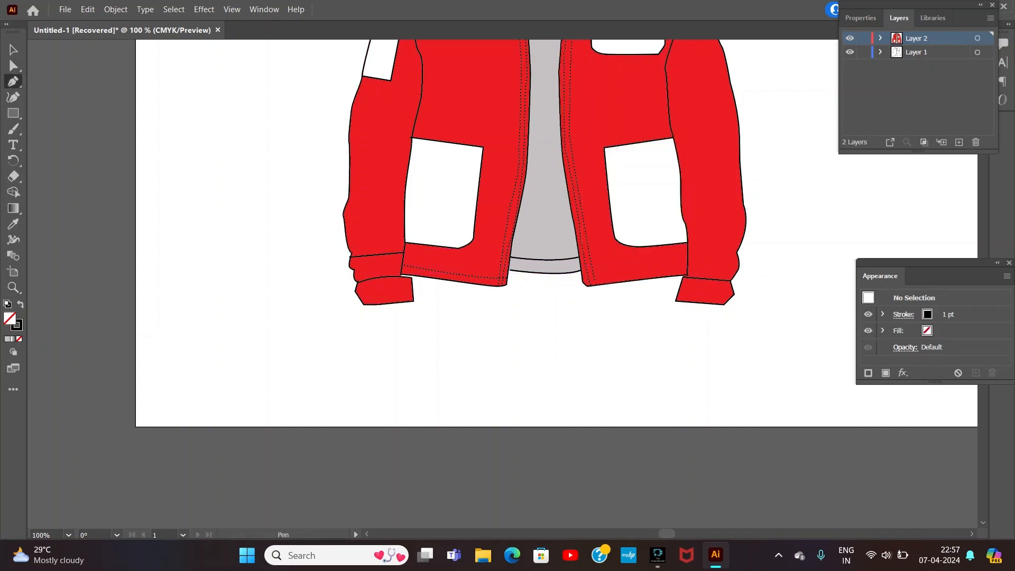
Step: Draw a stitch line above the right front hem, from the opening edge to the sleeve seam, and make its stroke dashed
{"action": "left_click", "coordinate": [582, 273]}
{"action": "left_click_drag", "start_coordinate": [688, 260], "coordinate": [715, 248]}
{"action": "left_click", "coordinate": [904, 315]}
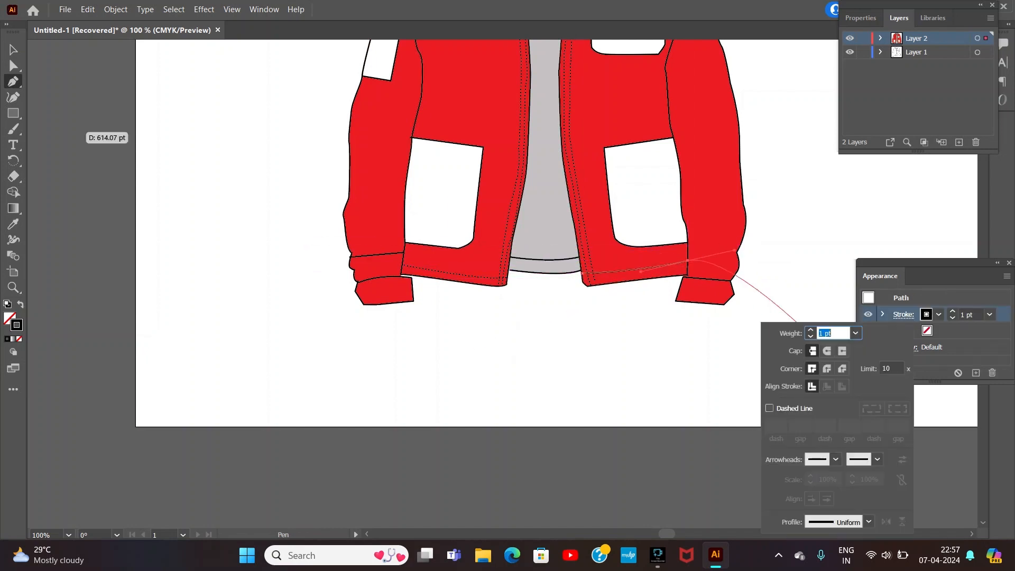
{"action": "left_click", "coordinate": [770, 408]}
{"action": "left_click", "coordinate": [898, 238]}
{"action": "key", "text": "ctrl+z"}
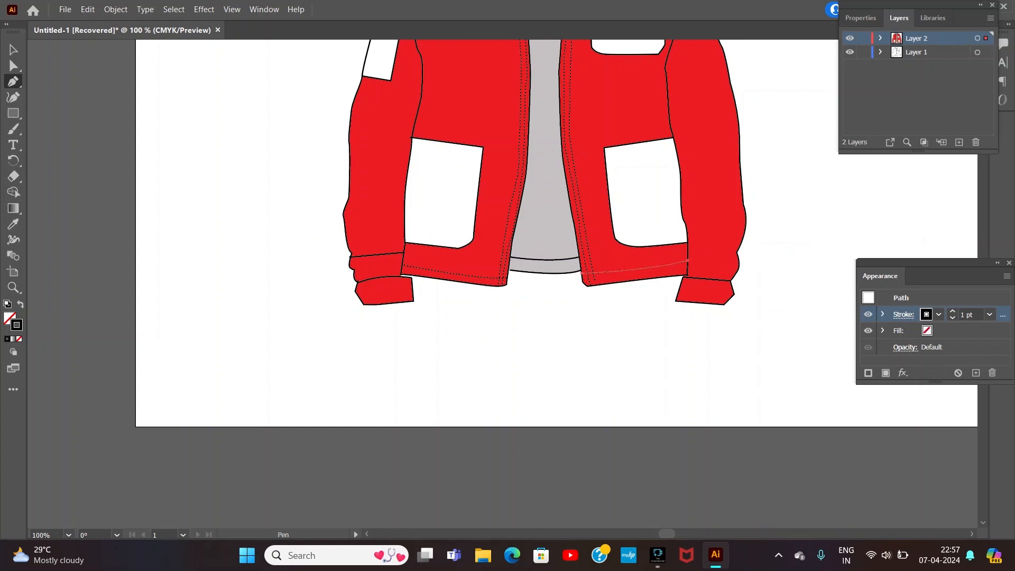
{"action": "key", "text": "ctrl+shift+a"}
Step: Draw a dashed stitch line inside the top, inner side, rounded corner and bottom edges of the left lower pocket
{"action": "left_click", "coordinate": [412, 141]}
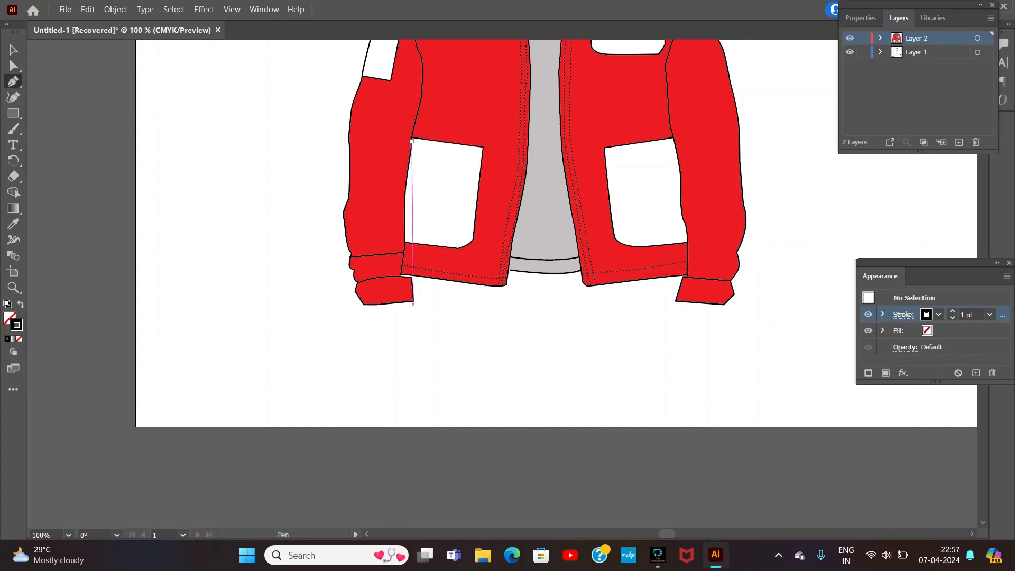
{"action": "left_click", "coordinate": [478, 151]}
{"action": "left_click", "coordinate": [470, 238]}
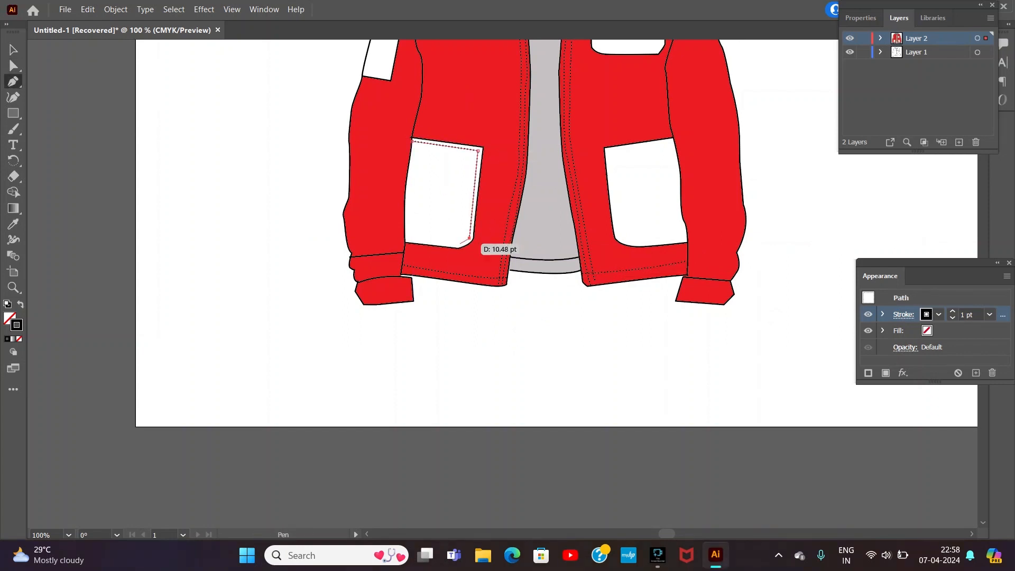
{"action": "left_click", "coordinate": [458, 244]}
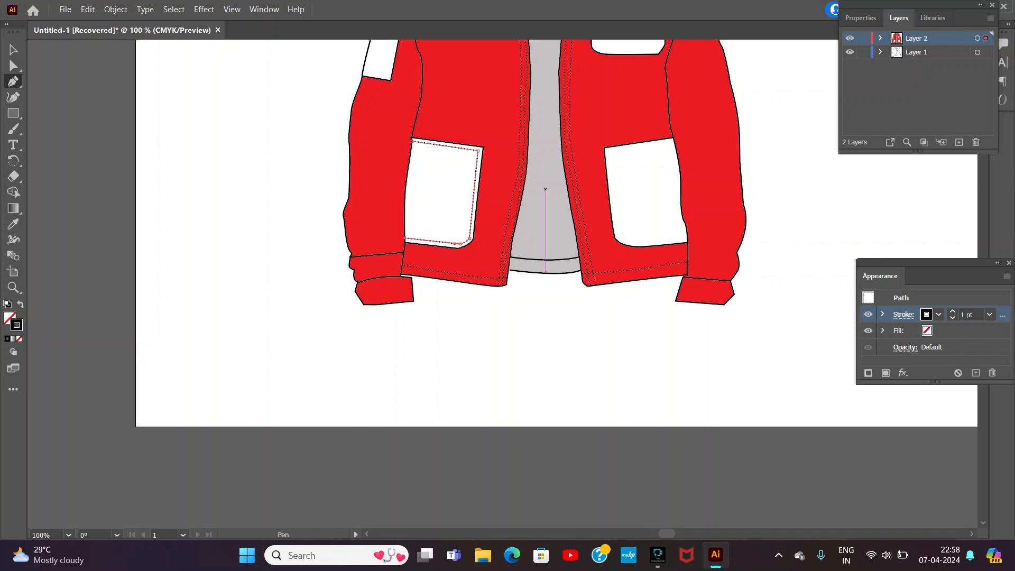
{"action": "key", "text": "ctrl+shift+a"}
Step: Draw a dashed stitch line inside the top, inner side, rounded corner and bottom edges of the right lower pocket
{"action": "left_click", "coordinate": [608, 151]}
{"action": "left_click", "coordinate": [674, 142]}
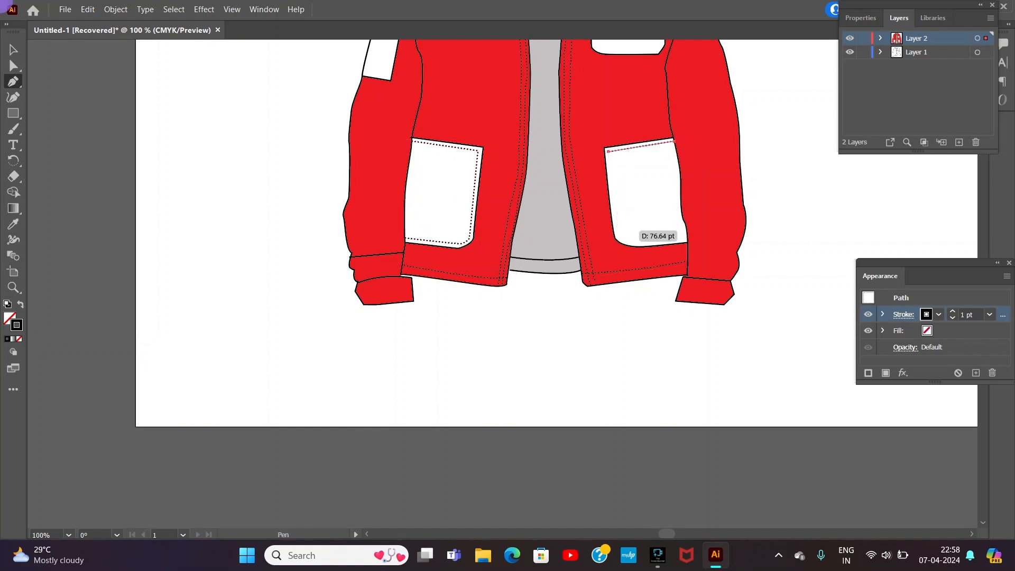
{"action": "left_click", "coordinate": [618, 230]}
{"action": "left_click", "coordinate": [629, 244]}
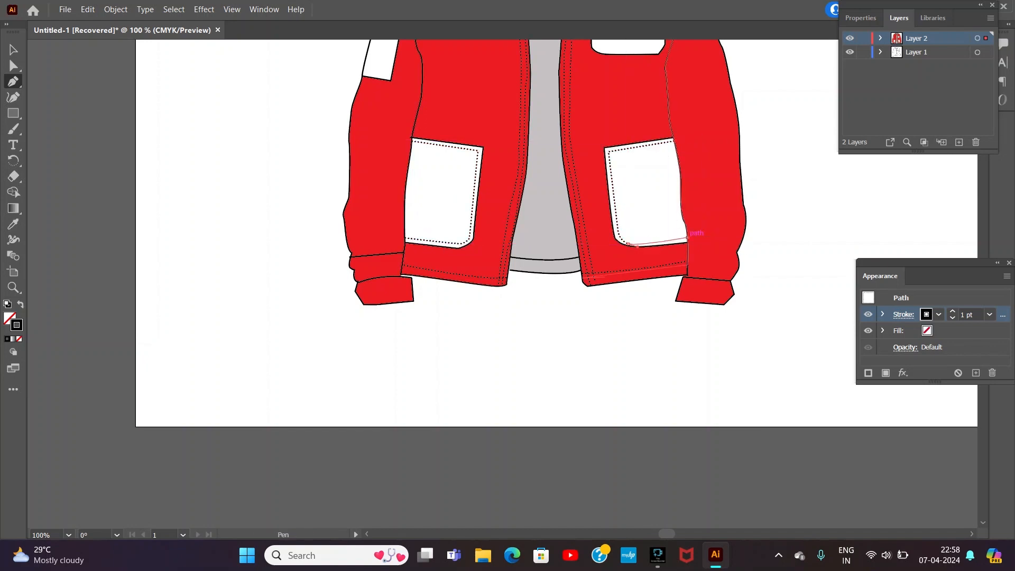
Step: Draw a curved dashed stitch line across the grey back hem band, between the two front opening edges
{"action": "scroll", "coordinate": [687, 237], "scroll_direction": "up", "scroll_amount": 5}
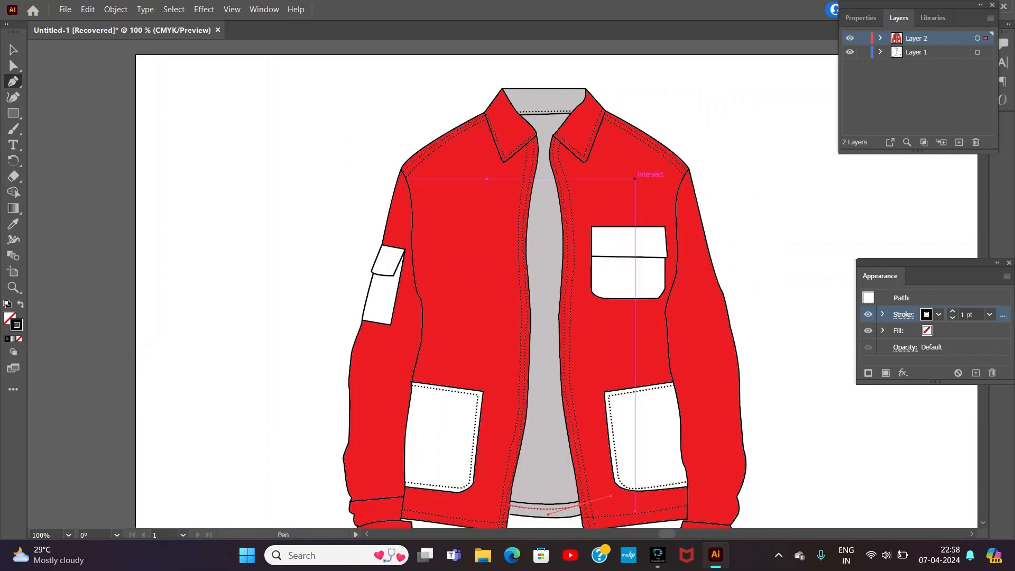
{"action": "key", "text": "ctrl+="}
{"action": "key", "text": "ctrl+="}
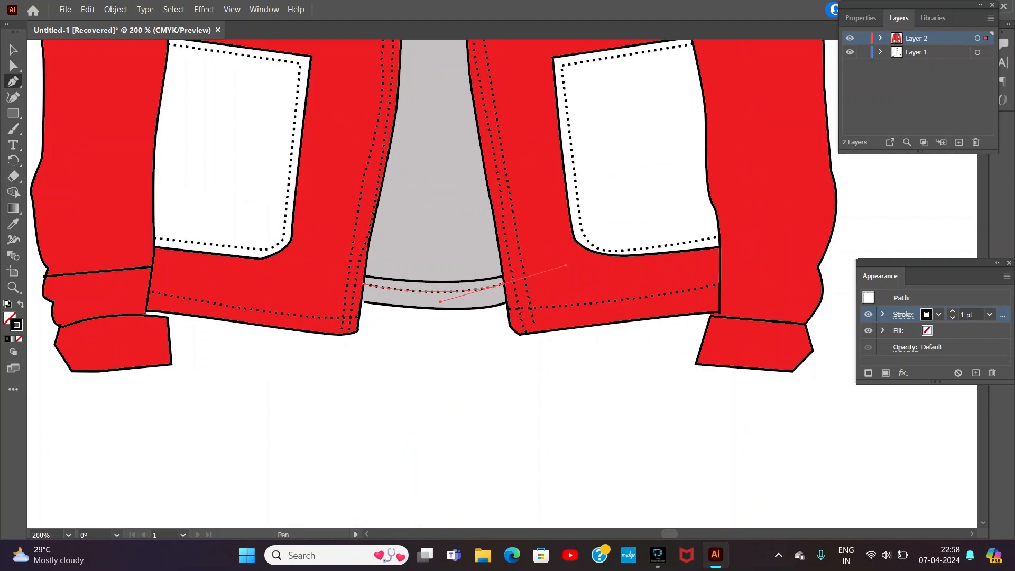
{"action": "key", "text": "Escape"}
Step: Draw a dashed stitch line inside the top, outer and bottom edges of the right sleeve cuff
{"action": "left_click", "coordinate": [714, 320]}
{"action": "left_click", "coordinate": [800, 331]}
{"action": "left_click", "coordinate": [808, 347]}
{"action": "left_click", "coordinate": [787, 368]}
{"action": "left_click", "coordinate": [698, 360]}
Step: Draw a dashed stitch line inside the outer, curved top and bottom edges of the left sleeve cuff
{"action": "left_click", "coordinate": [425, 534]}
{"action": "left_click", "coordinate": [537, 327]}
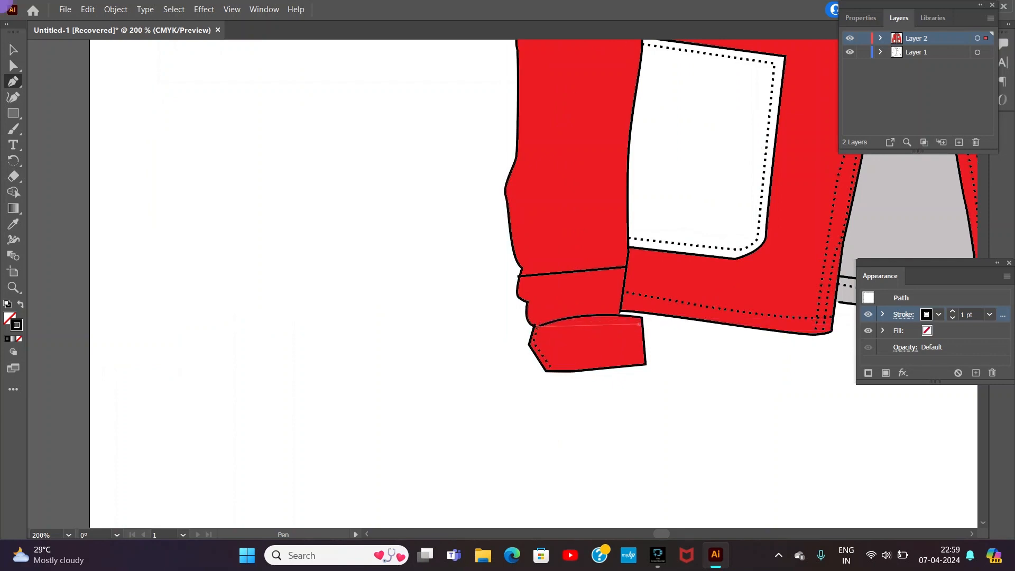
{"action": "left_click_drag", "start_coordinate": [605, 315], "coordinate": [674, 334]}
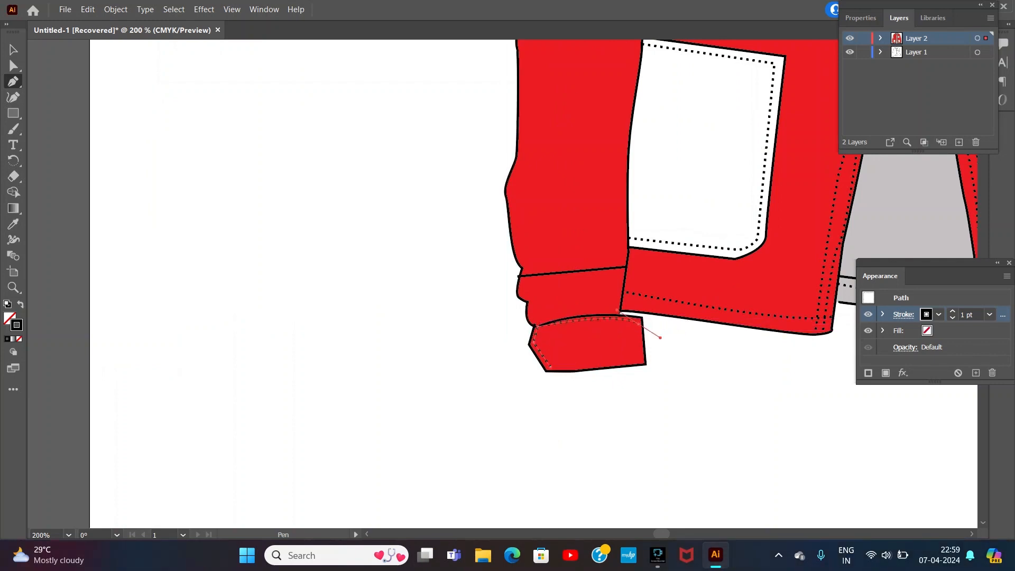
{"action": "left_click", "coordinate": [645, 356]}
{"action": "key", "text": "Escape"}
Step: Draw a straight dashed stitch line just below the horizontal seam above the left cuff
{"action": "left_click", "coordinate": [518, 279]}
{"action": "left_click", "coordinate": [626, 270]}
{"action": "double_click", "coordinate": [13, 50]}
{"action": "left_click", "coordinate": [575, 377]}
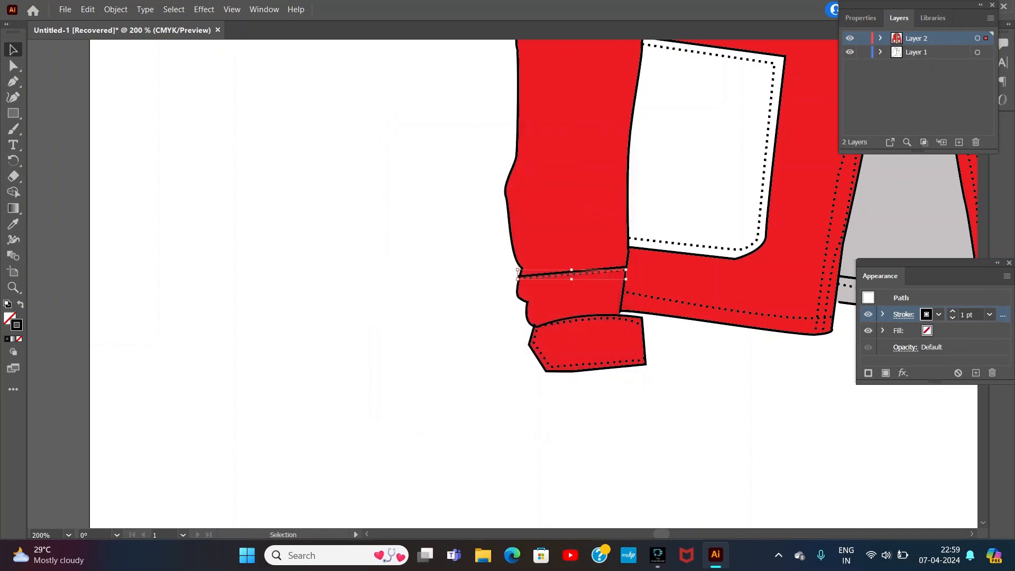
{"action": "left_click", "coordinate": [576, 407]}
{"action": "key", "text": "ctrl+minus"}
{"action": "key", "text": "ctrl+minus"}
{"action": "key", "text": "ctrl+minus"}
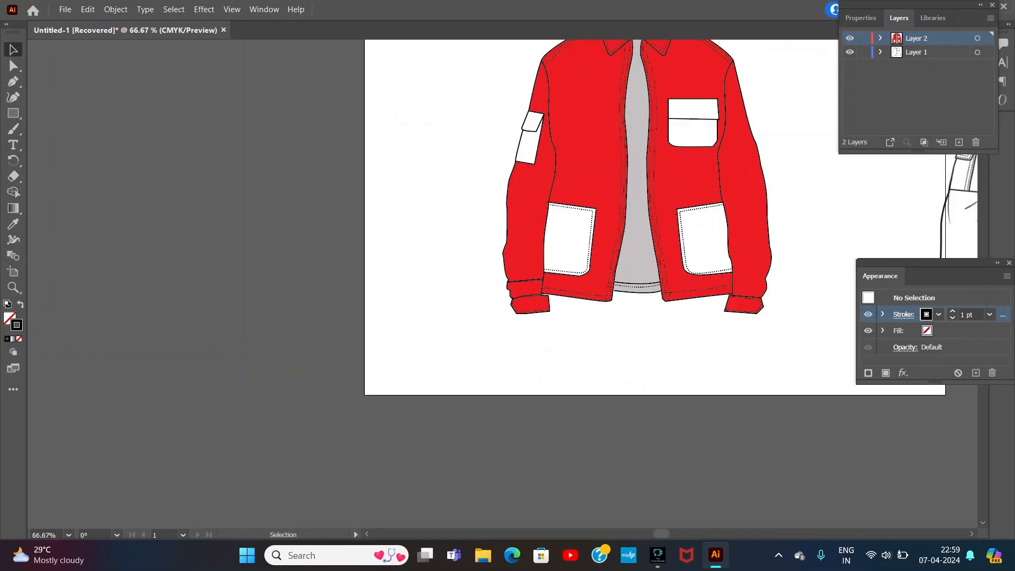
Step: Draw a dashed stitch line inside the top, right and curved bottom edges of the left sleeve pocket's flap
{"action": "key", "text": "ctrl+plus"}
{"action": "key", "text": "ctrl+plus"}
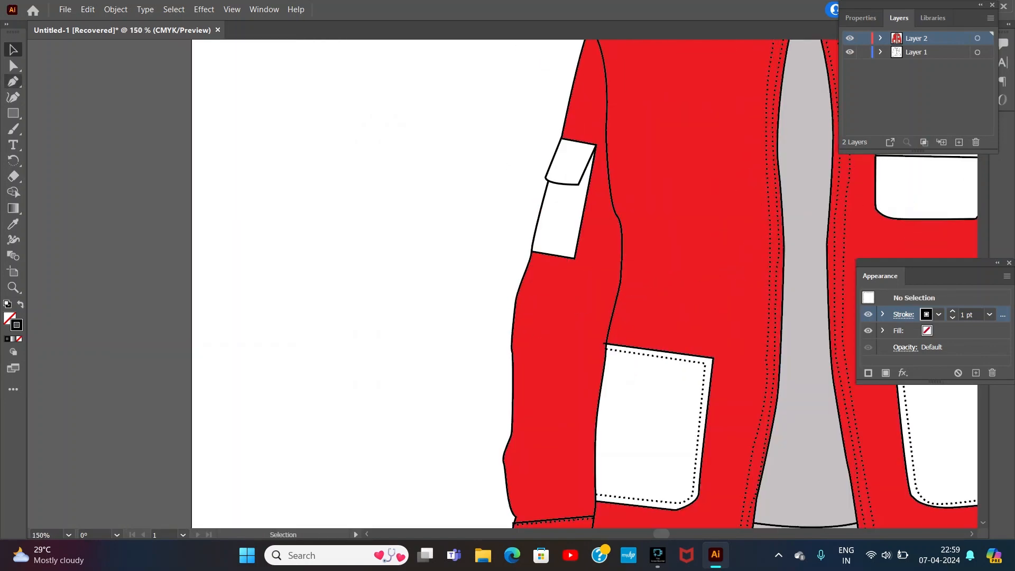
{"action": "key", "text": "p"}
{"action": "key", "text": "ctrl+plus"}
{"action": "left_click", "coordinate": [583, 91]}
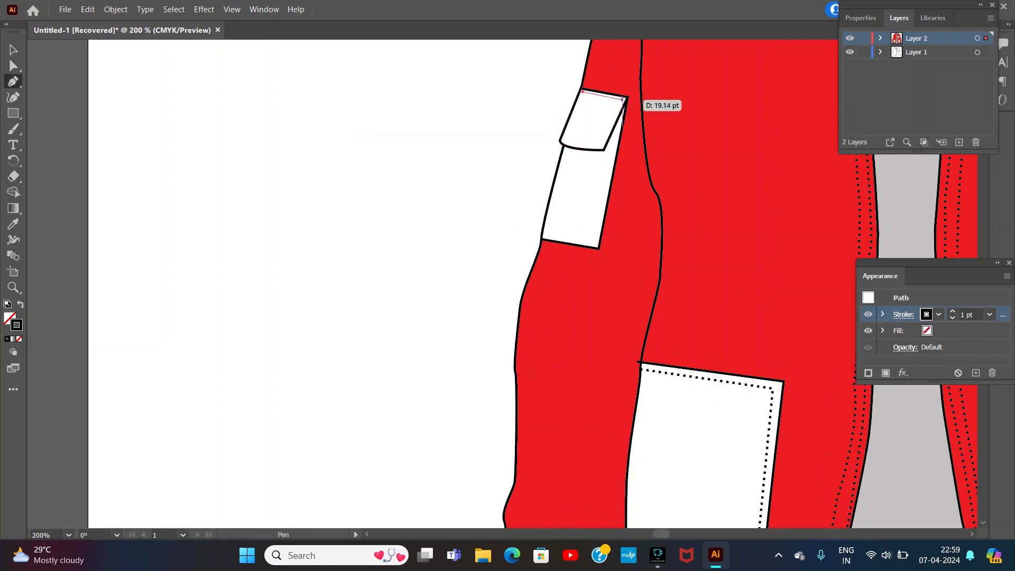
{"action": "left_click", "coordinate": [602, 143]}
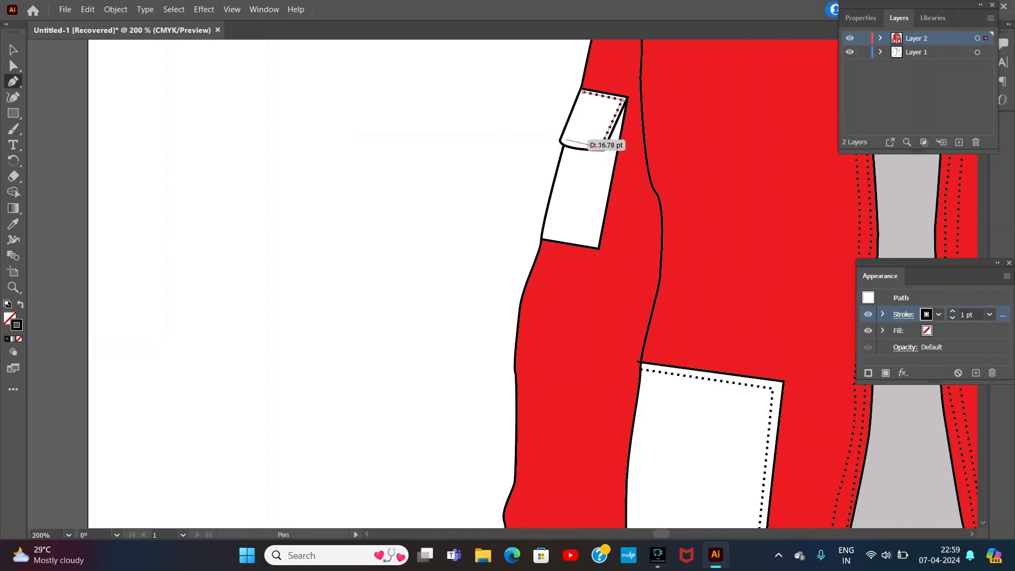
{"action": "left_click_drag", "start_coordinate": [564, 139], "coordinate": [550, 127]}
{"action": "key", "text": "Escape"}
Step: Draw a dashed stitch line inside the right and bottom edges of the left sleeve pocket, below its flap
{"action": "left_click", "coordinate": [619, 120]}
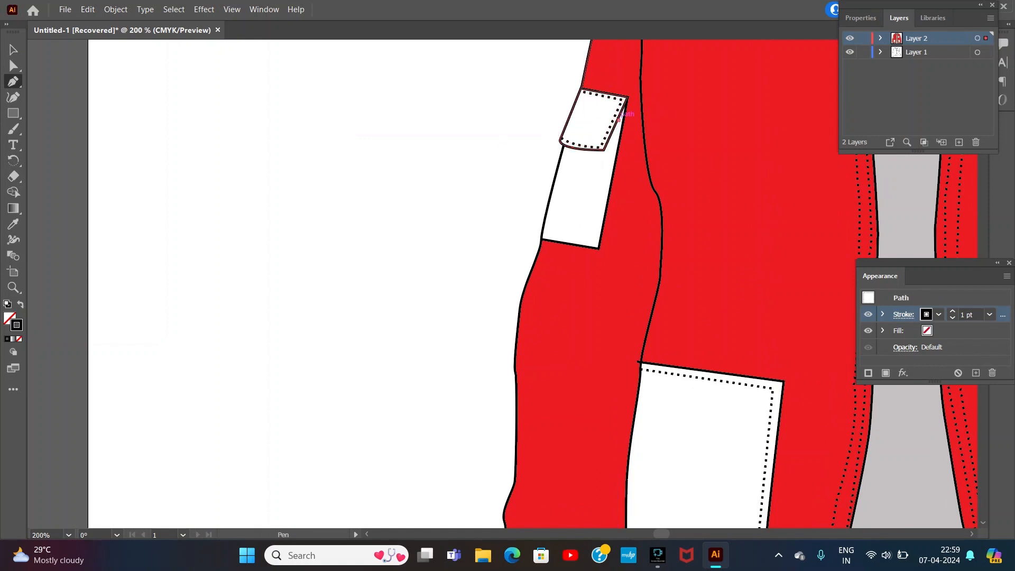
{"action": "left_click", "coordinate": [594, 242]}
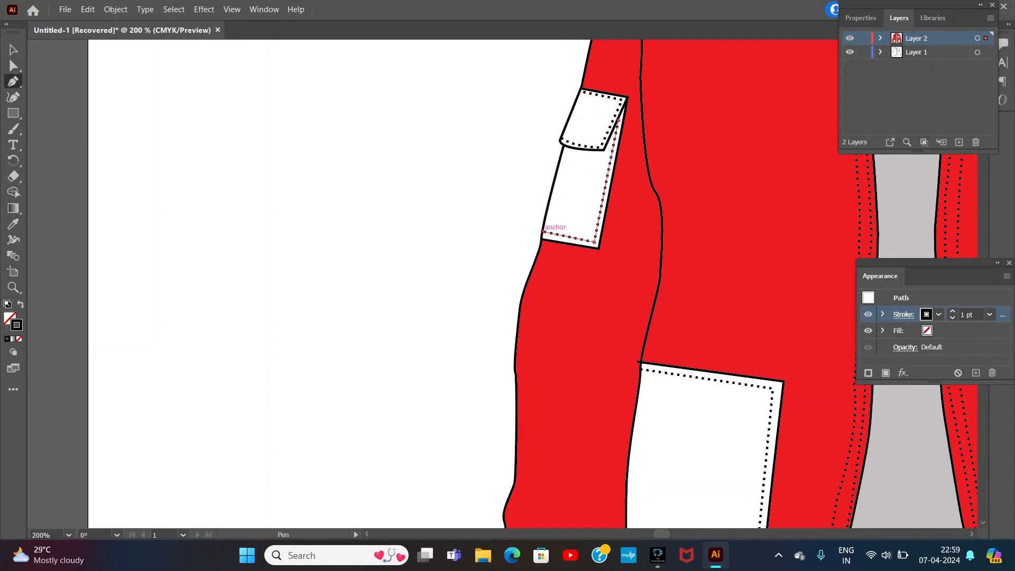
{"action": "left_click", "coordinate": [543, 231]}
Step: Draw a dashed stitch line inside the top, right and bottom edges of the chest pocket flap
{"action": "scroll", "coordinate": [740, 274], "scroll_direction": "right", "scroll_amount": 10}
{"action": "left_click", "coordinate": [530, 55]}
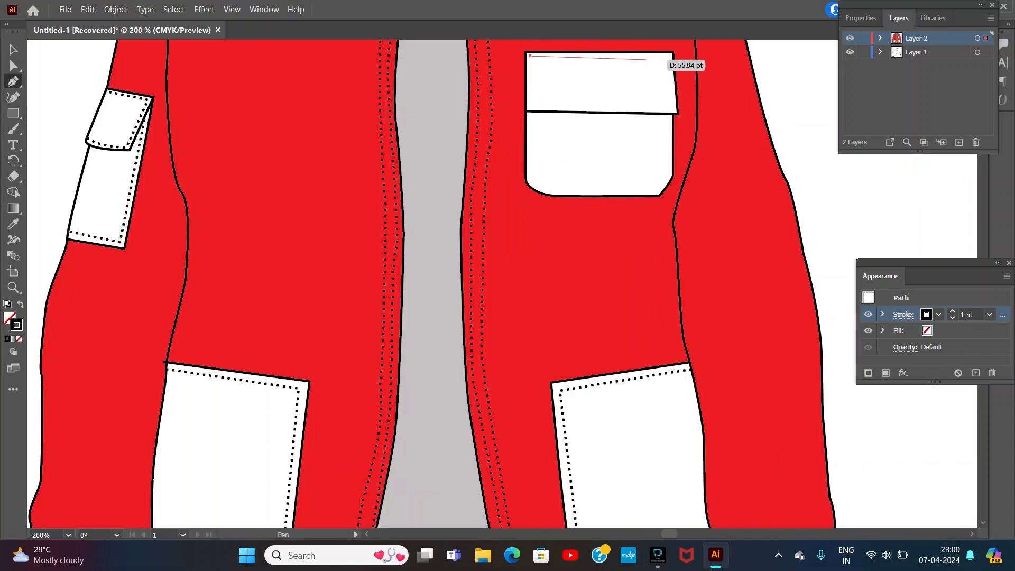
{"action": "left_click", "coordinate": [666, 56]}
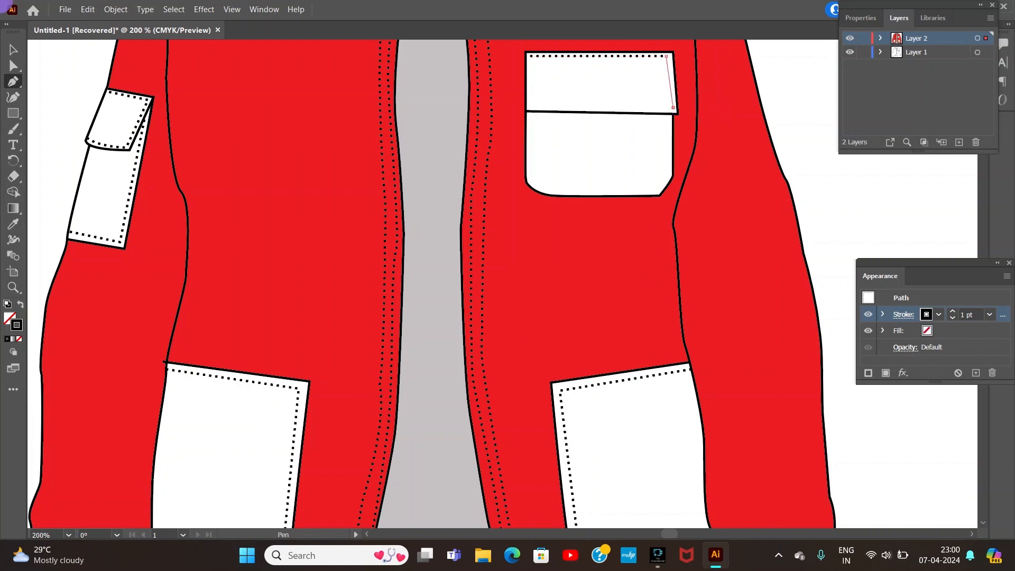
{"action": "left_click", "coordinate": [674, 107]}
{"action": "left_click", "coordinate": [528, 108]}
{"action": "key", "text": "Escape"}
Step: Draw a dashed stitch line inside the sides, lower corners and bottom of the chest pocket, below the flap
{"action": "left_click", "coordinate": [529, 114]}
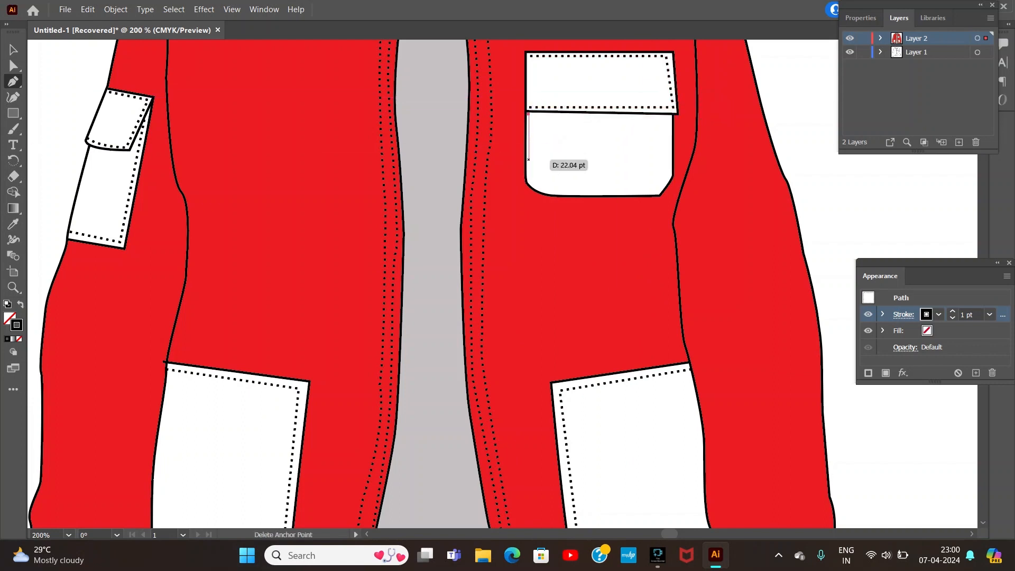
{"action": "left_click", "coordinate": [529, 180]}
{"action": "left_click", "coordinate": [660, 191]}
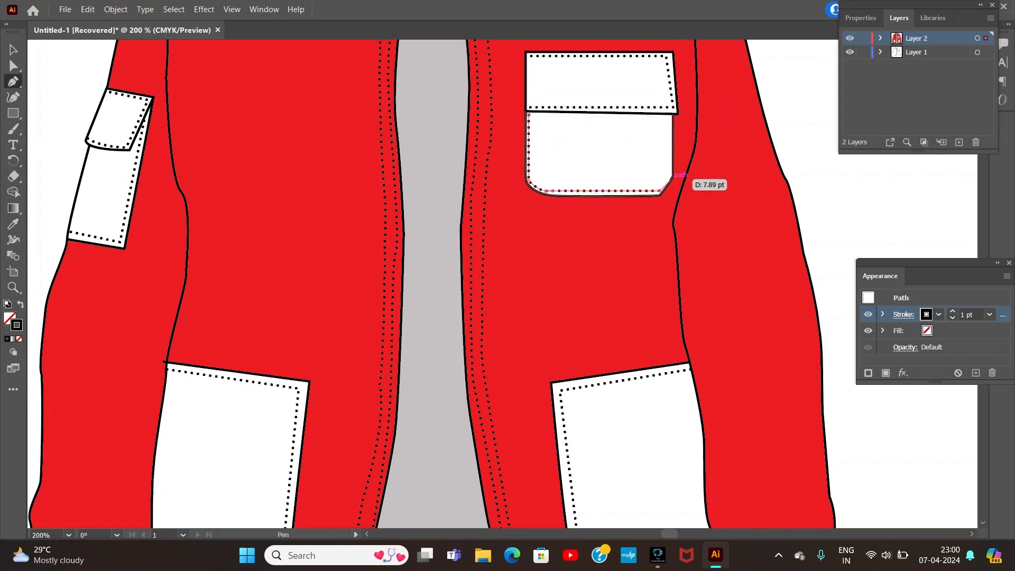
{"action": "left_click", "coordinate": [670, 176]}
{"action": "left_click", "coordinate": [669, 114]}
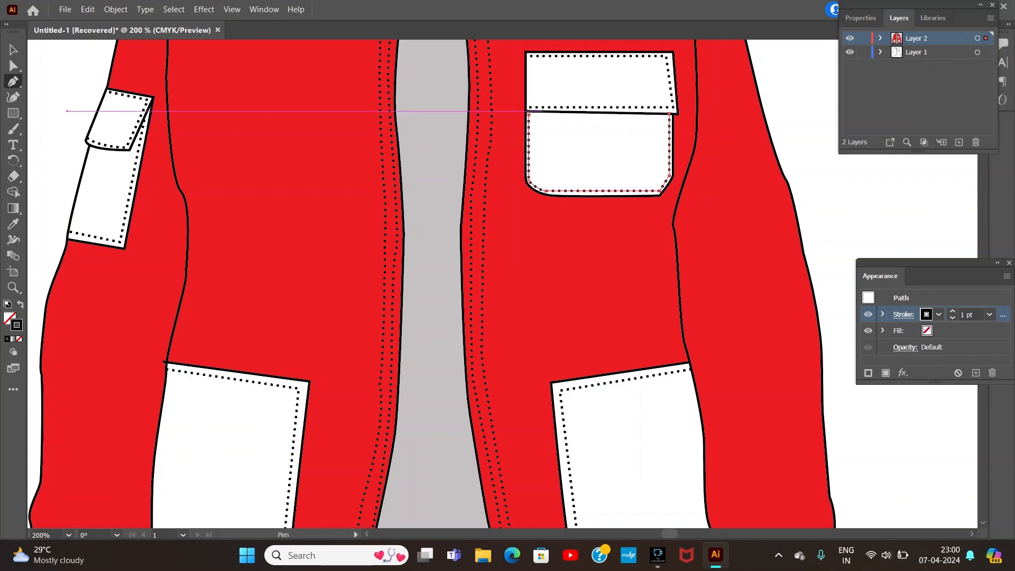
Step: Draw a second dashed stitch line across the inner back neck, just above the existing one
{"action": "left_click", "coordinate": [13, 113]}
{"action": "scroll", "coordinate": [828, 83], "scroll_direction": "up", "scroll_amount": 8}
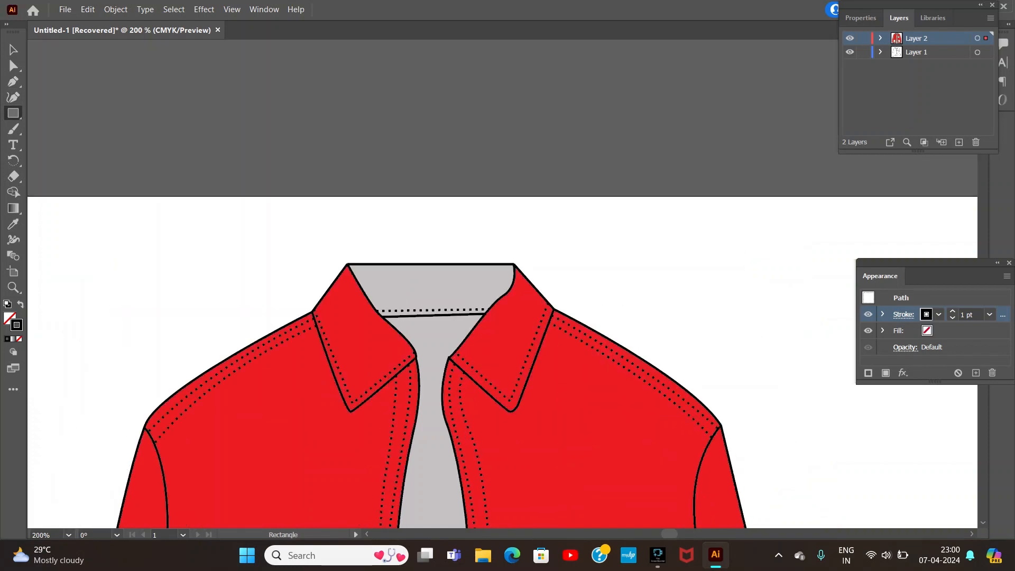
{"action": "left_click", "coordinate": [14, 81]}
{"action": "left_click", "coordinate": [373, 307]}
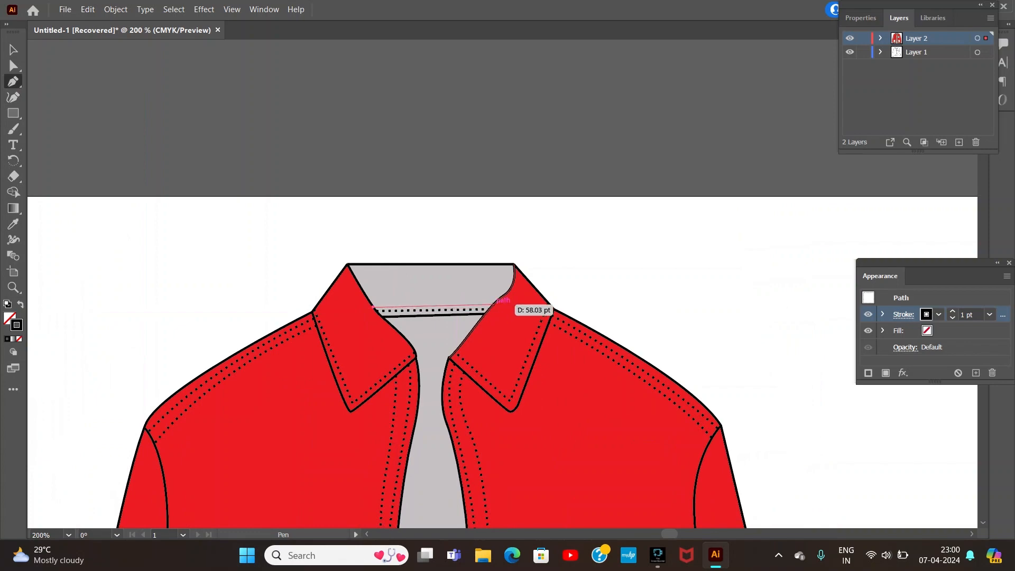
{"action": "key", "text": "v"}
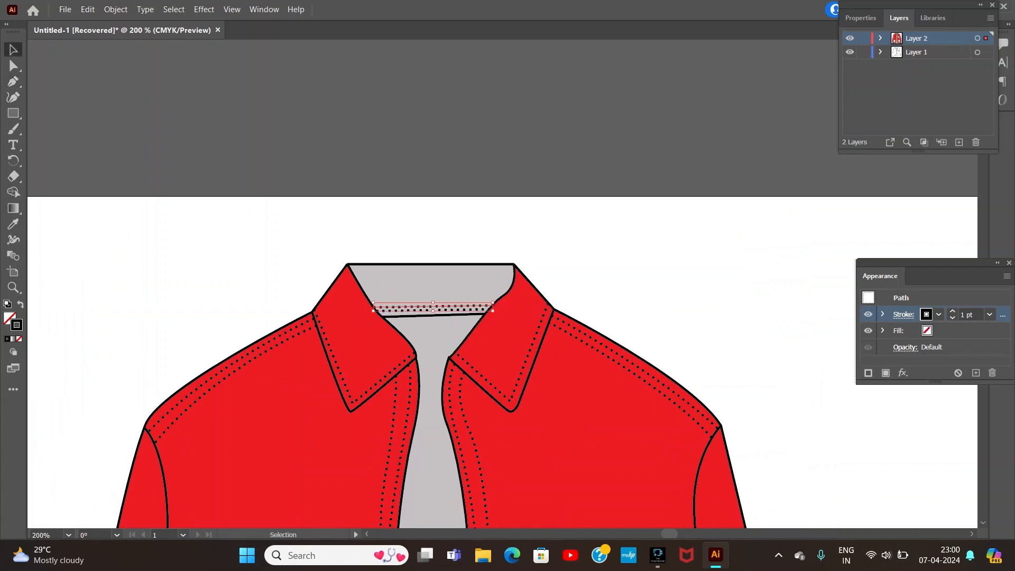
{"action": "left_click", "coordinate": [382, 233]}
{"action": "key", "text": "ctrl+minus"}
{"action": "key", "text": "ctrl+minus"}
{"action": "key", "text": "ctrl+minus"}
{"action": "key", "text": "ctrl+minus"}
{"action": "key", "text": "ctrl+minus"}
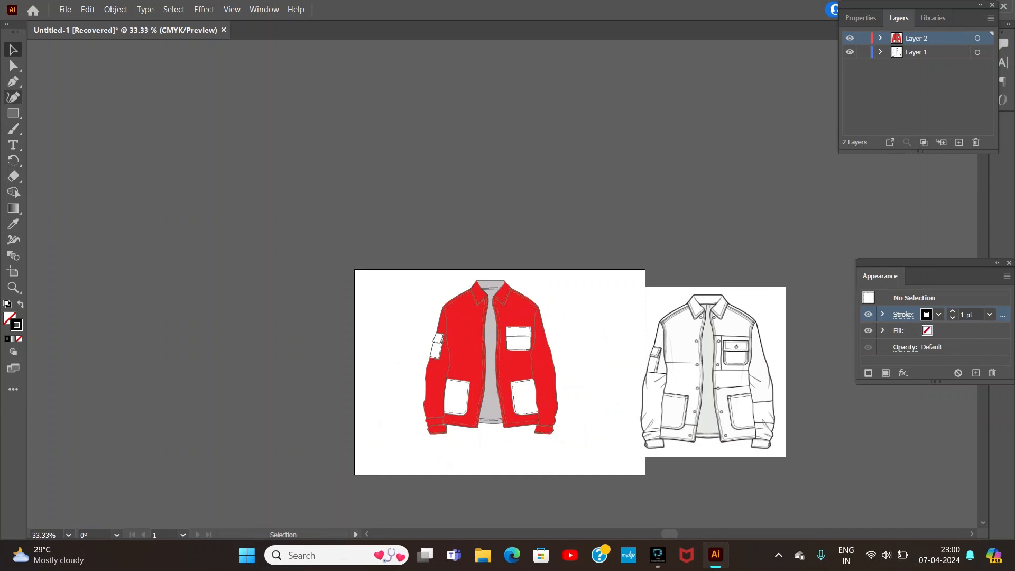
Step: Draw a circle with the Ellipse tool in the empty upper-left corner of the artboard, beside the jacket
{"action": "left_click", "coordinate": [13, 113]}
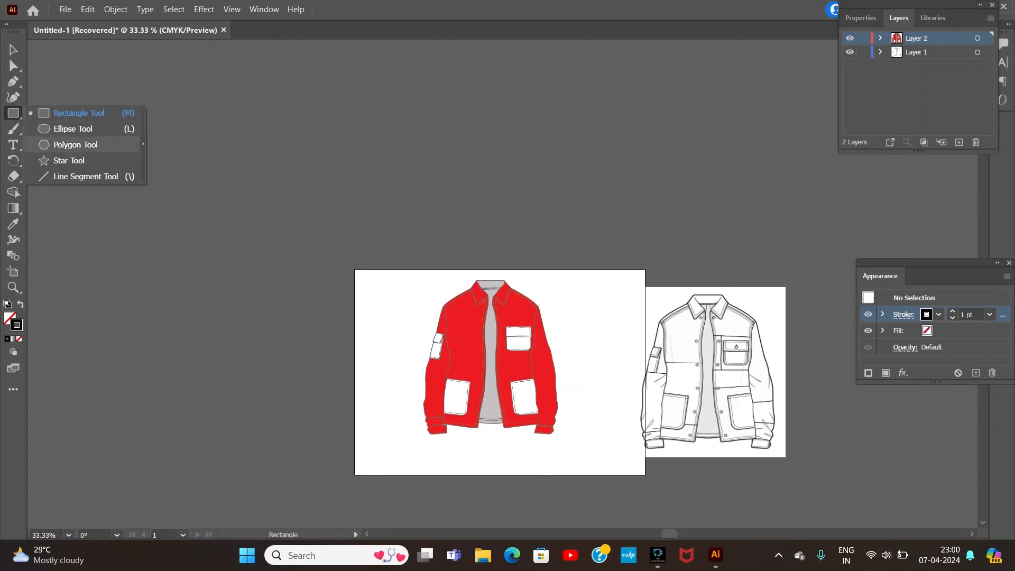
{"action": "left_click", "coordinate": [73, 129]}
{"action": "left_click_drag", "start_coordinate": [369, 282], "coordinate": [396, 307]}
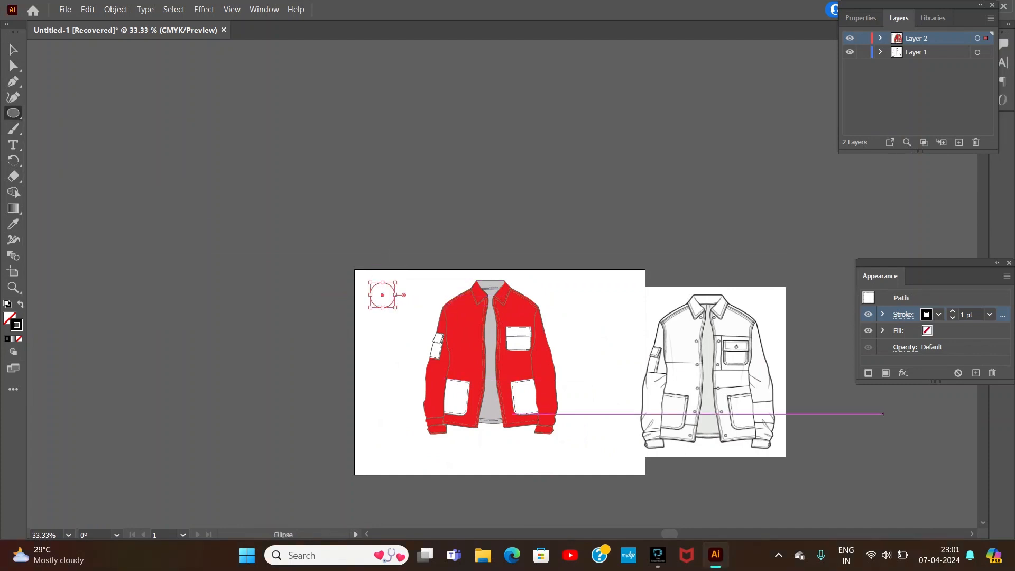
Step: Give the circle a solid 2 pt stroke without dashes and scale it up to roughly twice its size
{"action": "left_click", "coordinate": [904, 314]}
{"action": "left_click", "coordinate": [770, 408]}
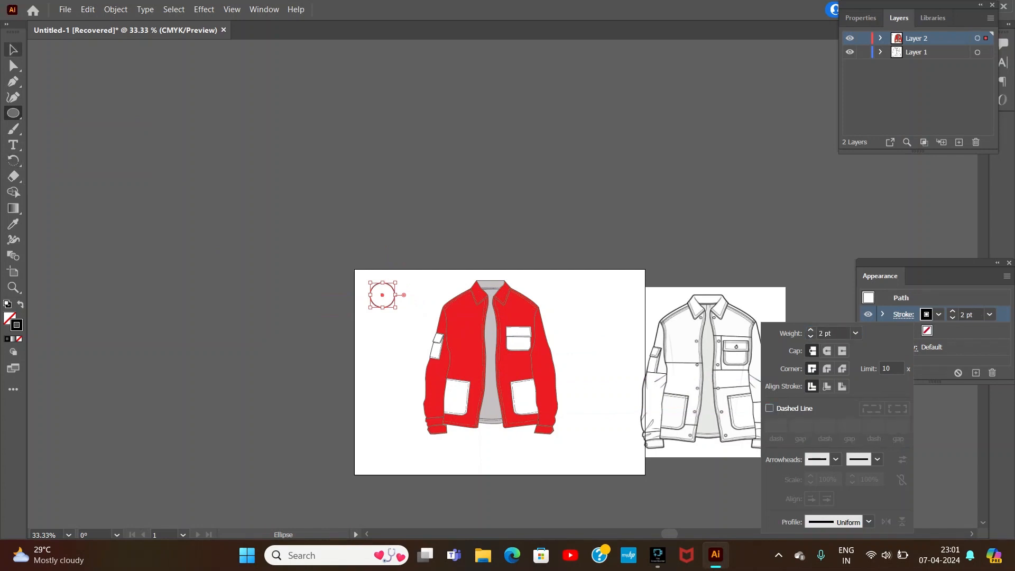
{"action": "left_click", "coordinate": [13, 50]}
{"action": "left_click", "coordinate": [142, 234]}
{"action": "left_click", "coordinate": [619, 31]}
{"action": "left_click", "coordinate": [13, 50]}
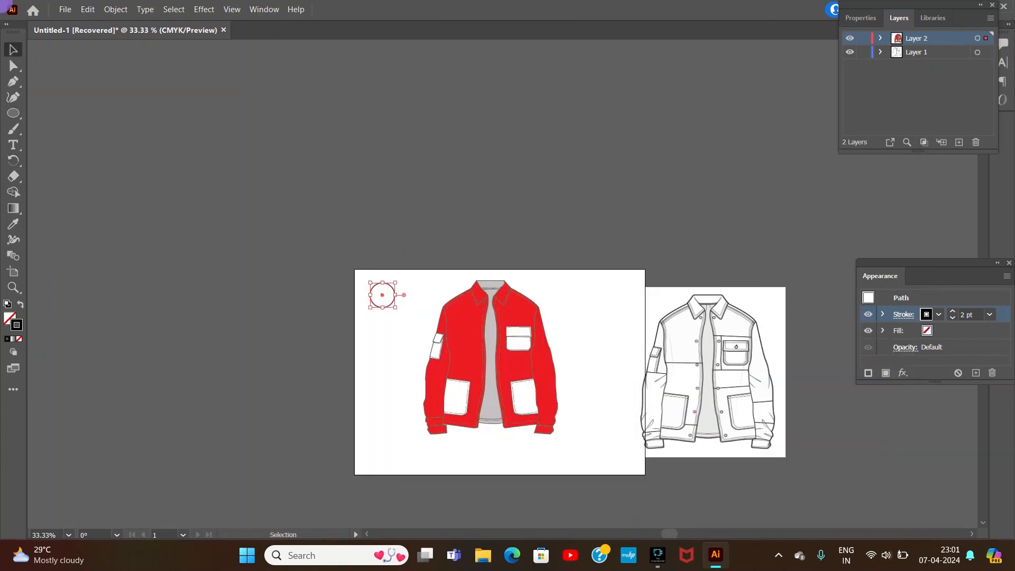
{"action": "left_click", "coordinate": [392, 303]}
{"action": "left_click_drag", "start_coordinate": [395, 308], "coordinate": [425, 337]}
Step: Fill the circle with a solid mid grey
{"action": "left_click", "coordinate": [17, 325]}
{"action": "double_click", "coordinate": [9, 318]}
{"action": "left_click", "coordinate": [337, 279]}
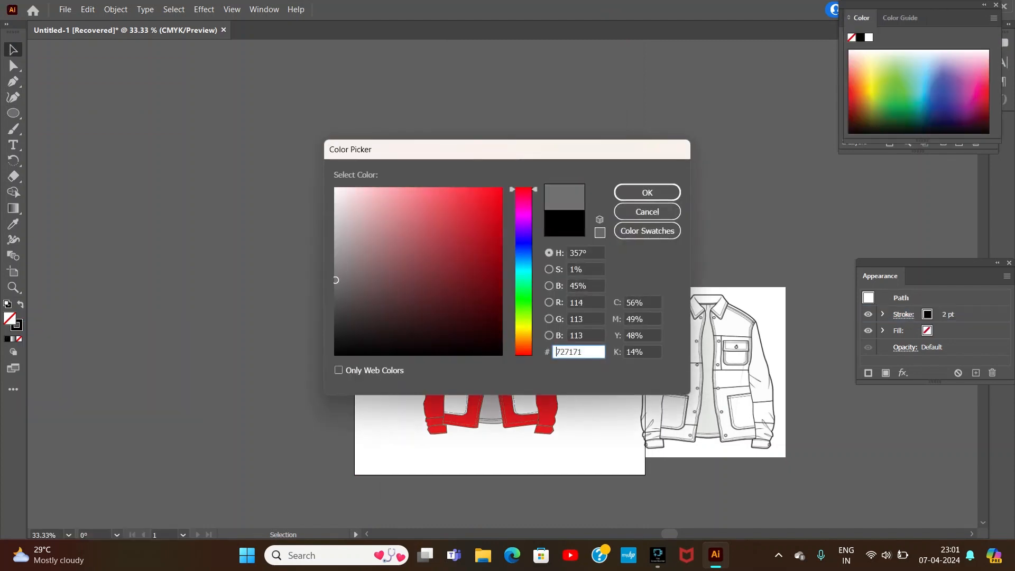
{"action": "left_click", "coordinate": [338, 259]}
{"action": "left_click", "coordinate": [647, 193]}
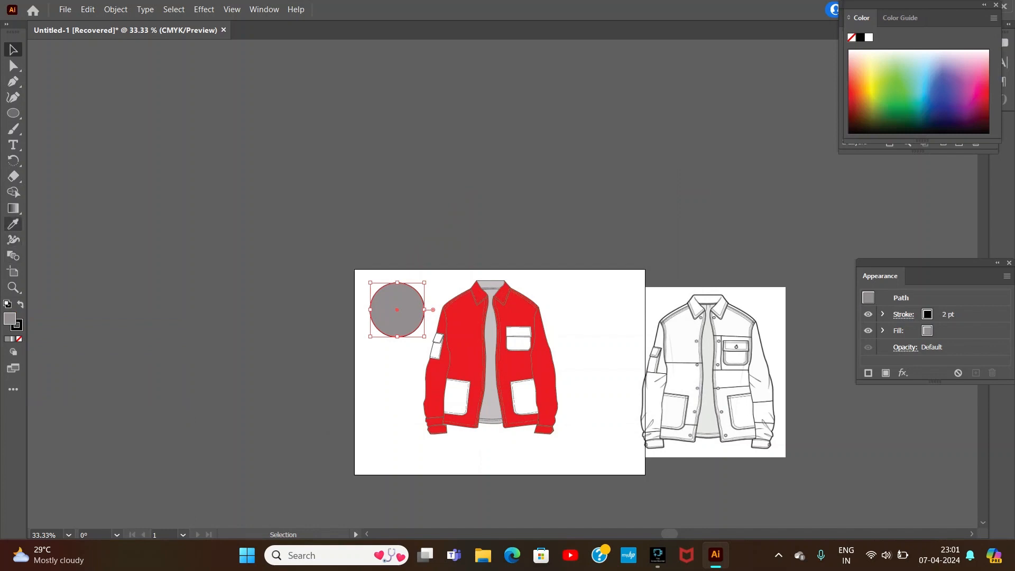
Step: Apply a horizontal white-to-black linear gradient fill to the circle
{"action": "left_click", "coordinate": [13, 208]}
{"action": "left_click", "coordinate": [396, 310]}
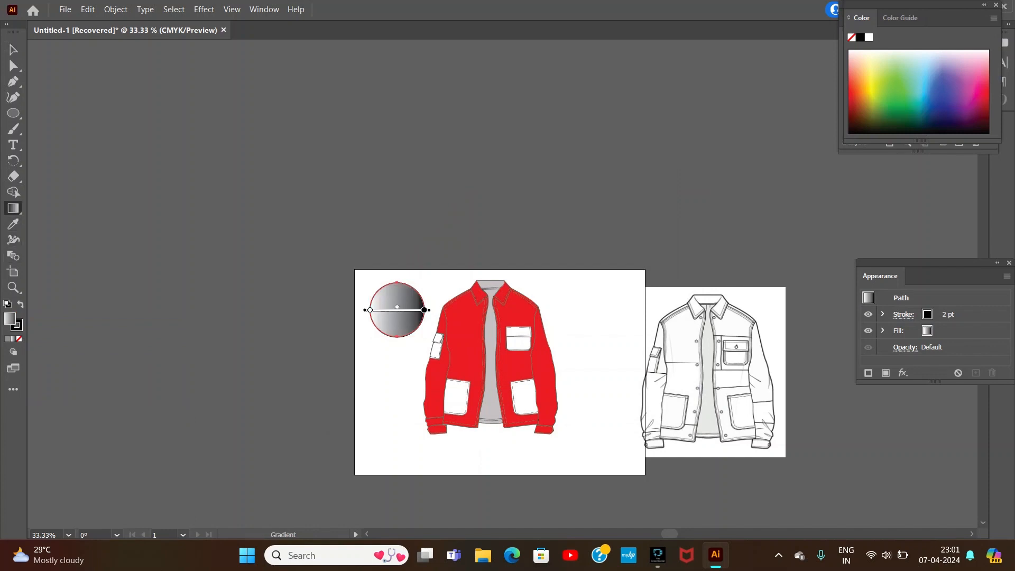
{"action": "left_click", "coordinate": [370, 310]}
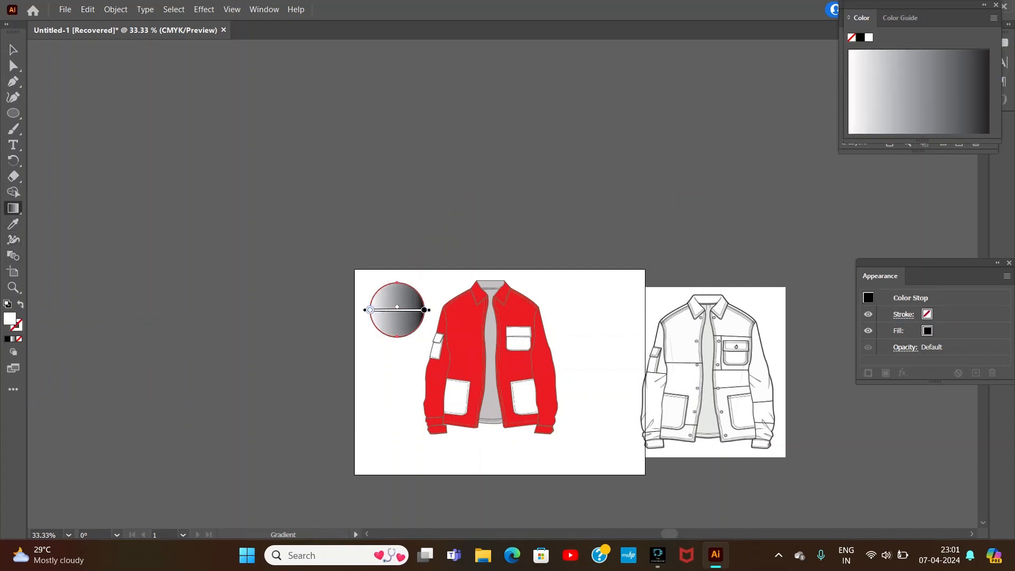
{"action": "left_click", "coordinate": [424, 309]}
{"action": "key", "text": "v"}
{"action": "key", "text": "ctrl+shift+a"}
{"action": "key", "text": "ctrl+plus"}
{"action": "key", "text": "ctrl+plus"}
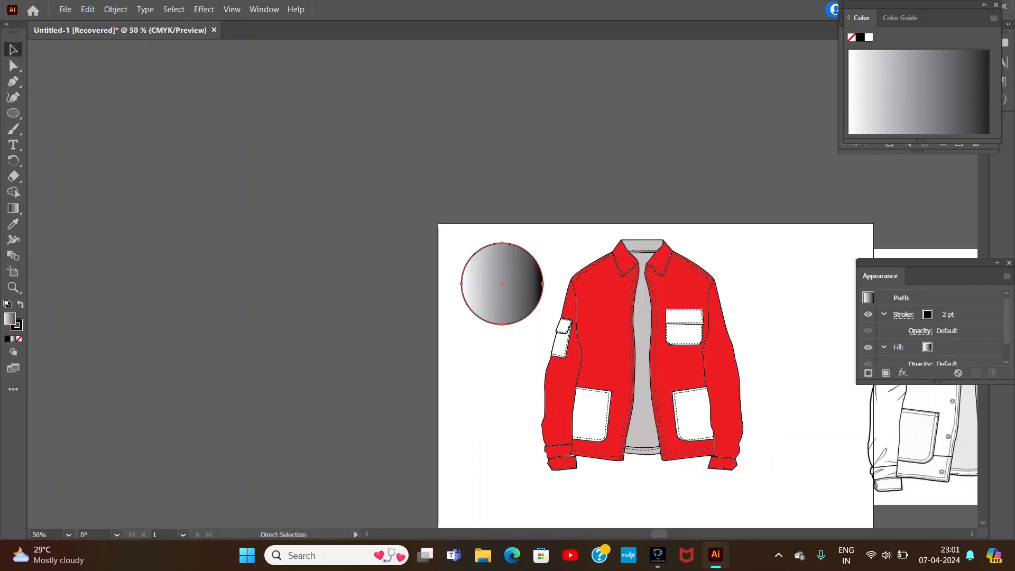
Step: Scale the gradient circle down to button size and duplicate it directly below the original
{"action": "mouse_move", "coordinate": [453, 227]}
{"action": "left_mouse_down"}
{"action": "mouse_move", "coordinate": [546, 327]}
{"action": "mouse_move", "coordinate": [702, 277]}
{"action": "mouse_move", "coordinate": [500, 310]}
{"action": "left_mouse_up"}
{"action": "left_click", "coordinate": [560, 325]}
{"action": "left_click", "coordinate": [554, 331]}
{"action": "scroll", "coordinate": [501, 310], "scroll_direction": "right", "scroll_amount": 10}
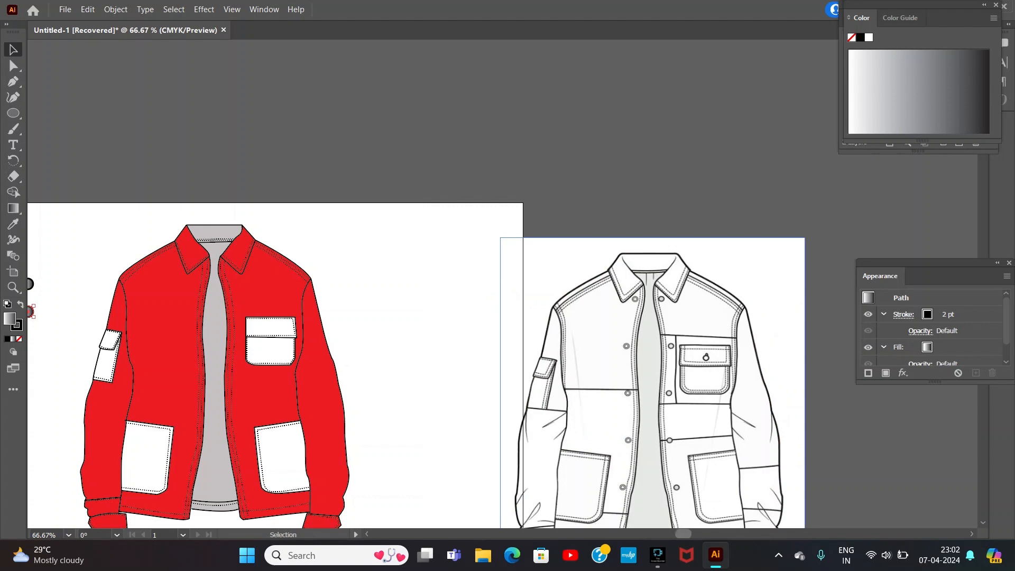
{"action": "scroll", "coordinate": [503, 284], "scroll_direction": "left", "scroll_amount": 5}
{"action": "scroll", "coordinate": [502, 284], "scroll_direction": "up", "scroll_amount": 2}
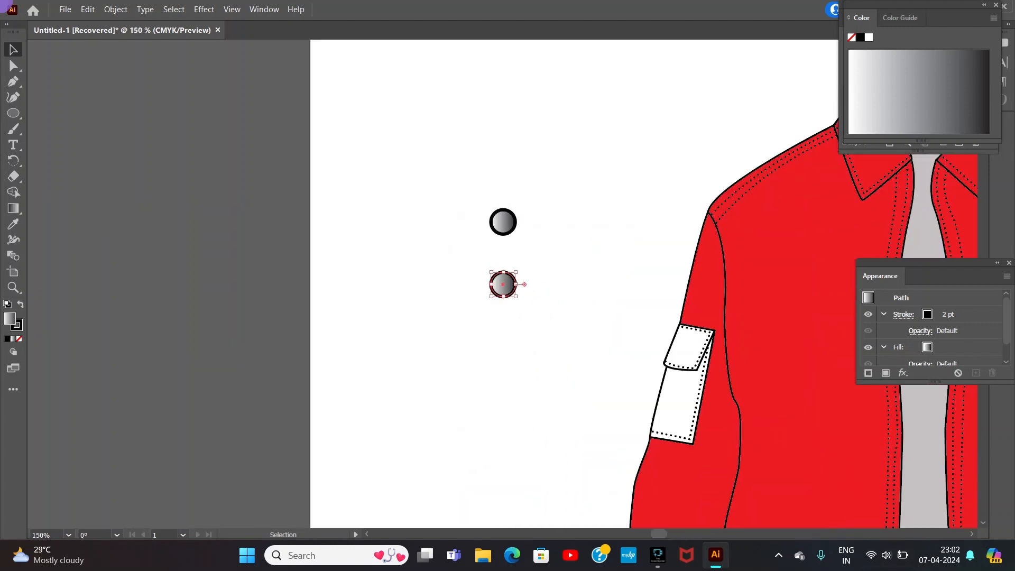
Step: Place the two gradient buttons just below the collar points, one on each side of the front opening
{"action": "scroll", "coordinate": [503, 284], "scroll_direction": "right", "scroll_amount": 5}
{"action": "left_click_drag", "start_coordinate": [35, 223], "coordinate": [409, 200]}
{"action": "key", "text": "ctrl+shift+a"}
{"action": "left_click_drag", "start_coordinate": [31, 284], "coordinate": [168, 154]}
{"action": "left_click_drag", "start_coordinate": [149, 140], "coordinate": [482, 198]}
Step: Copy the button and place two pasted copies on each front edge, down to the bottom of the chest pocket
{"action": "key", "text": "ctrl+c"}
{"action": "key", "text": "ctrl+v"}
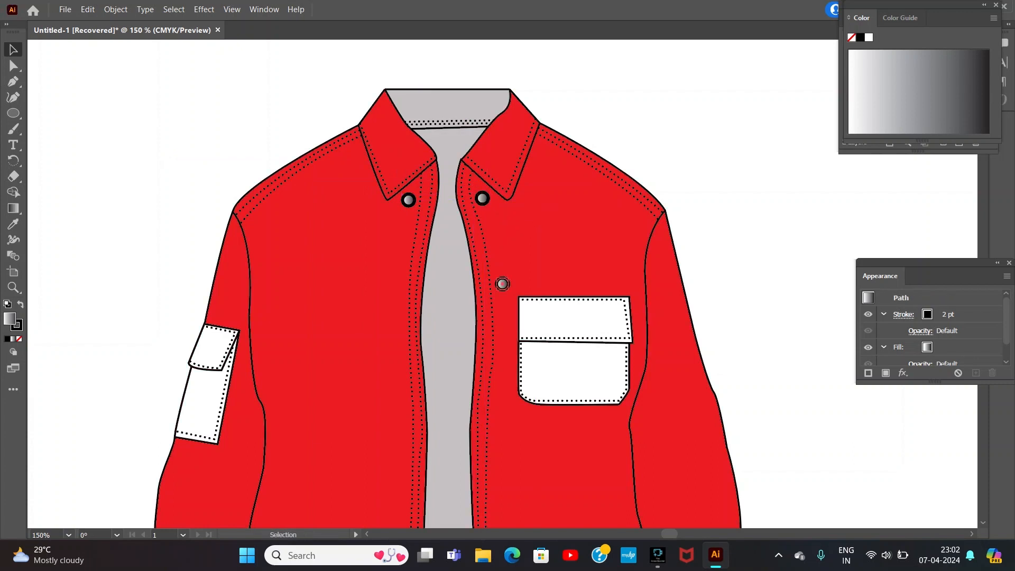
{"action": "left_click_drag", "start_coordinate": [502, 284], "coordinate": [398, 296]}
{"action": "key", "text": "ctrl+v"}
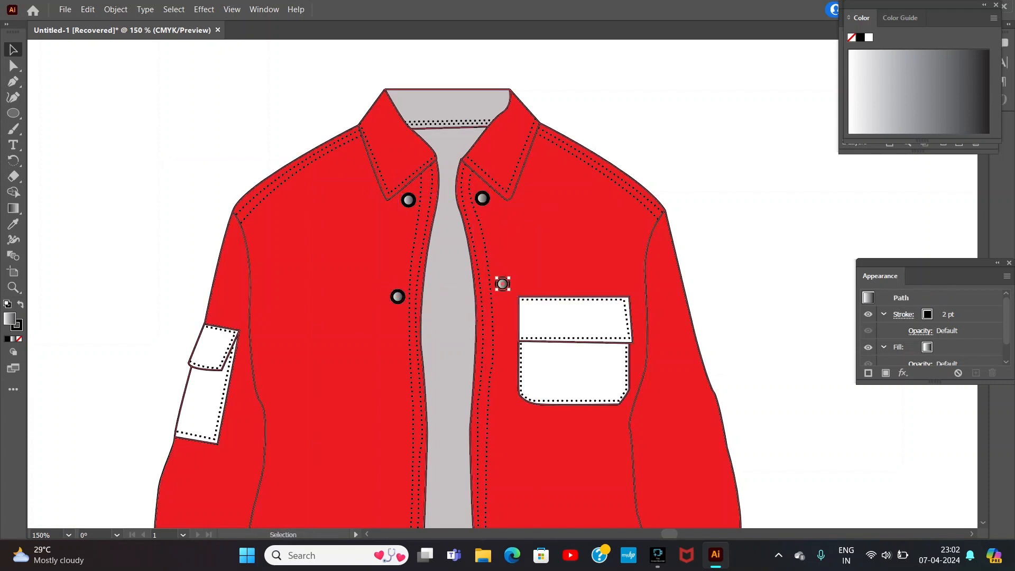
{"action": "left_click_drag", "start_coordinate": [502, 284], "coordinate": [400, 393]}
{"action": "key", "text": "ctrl+v"}
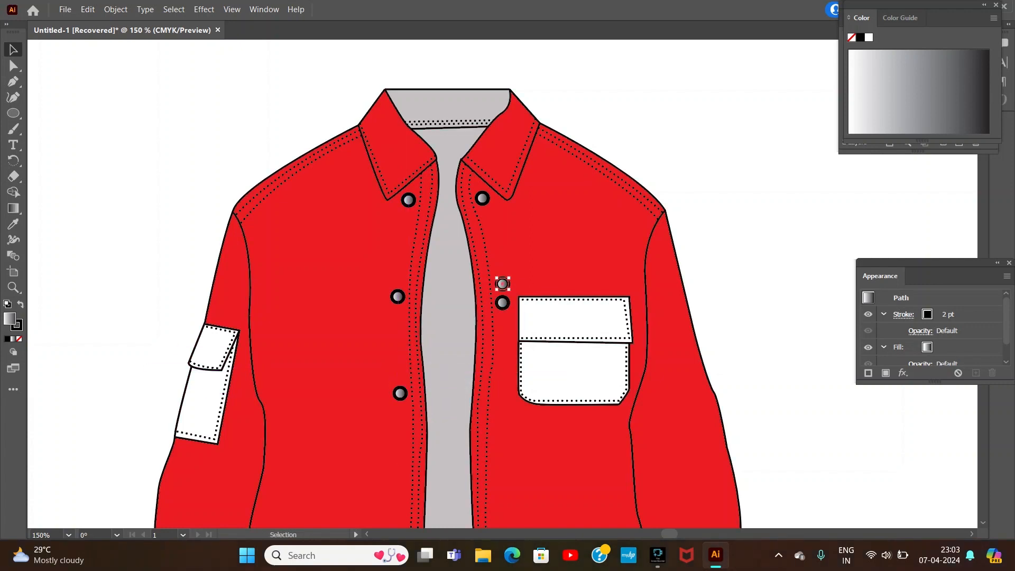
{"action": "left_click_drag", "start_coordinate": [502, 284], "coordinate": [503, 400]}
Step: Paste more button copies and space three down each front edge, from below the chest pocket to near the hem
{"action": "scroll", "coordinate": [503, 401], "scroll_direction": "down", "scroll_amount": 5}
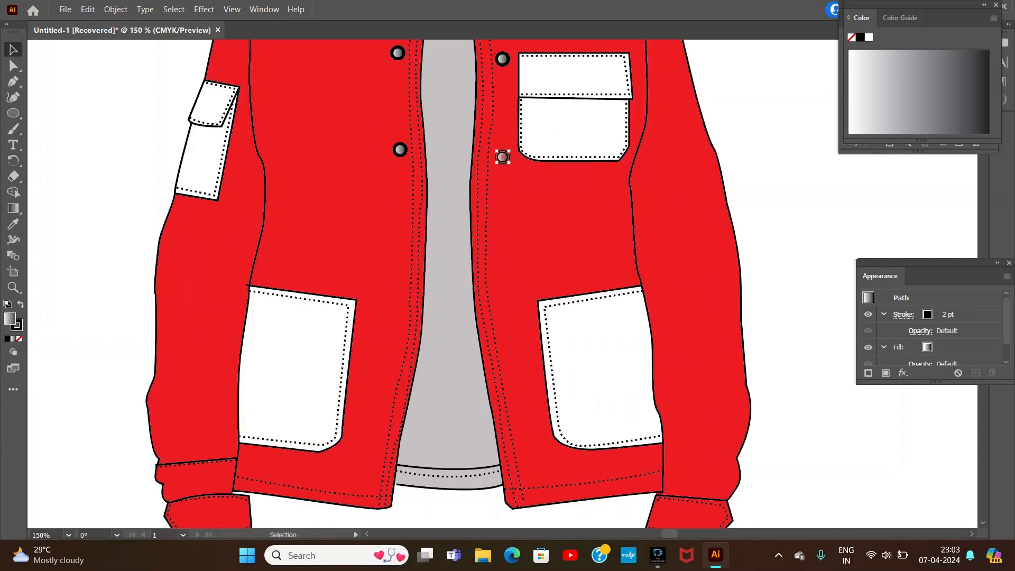
{"action": "left_click", "coordinate": [503, 157]}
{"action": "key", "text": "ctrl+v"}
{"action": "left_click_drag", "start_coordinate": [500, 281], "coordinate": [398, 251]}
{"action": "left_click_drag", "start_coordinate": [502, 284], "coordinate": [394, 341]}
{"action": "left_click_drag", "start_coordinate": [503, 284], "coordinate": [509, 336]}
{"action": "left_click_drag", "start_coordinate": [502, 284], "coordinate": [375, 431]}
{"action": "left_click_drag", "start_coordinate": [509, 335], "coordinate": [524, 435]}
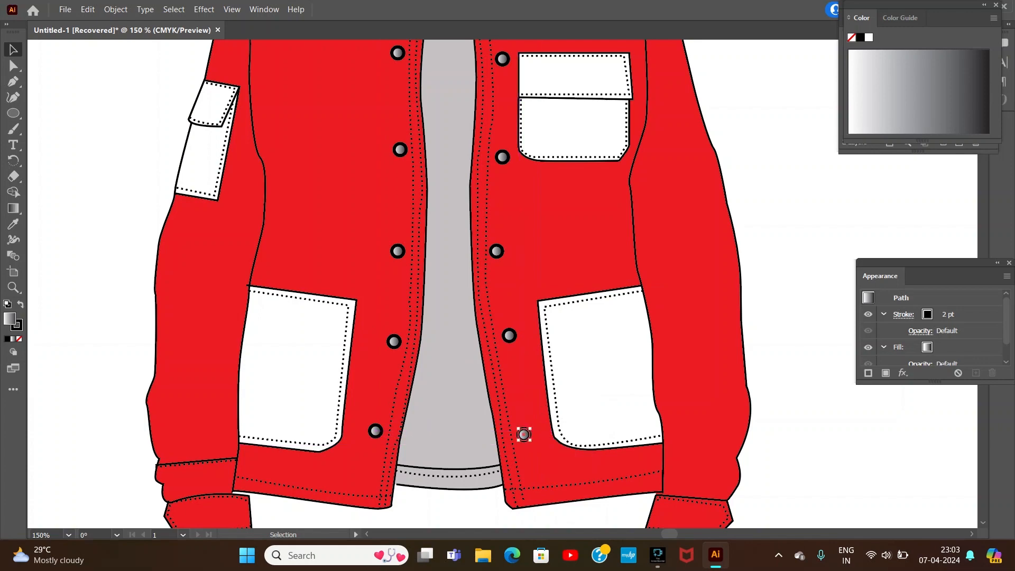
Step: Adjust the upper corner of the left lower pocket where it meets the sleeve seam
{"action": "key", "text": "a"}
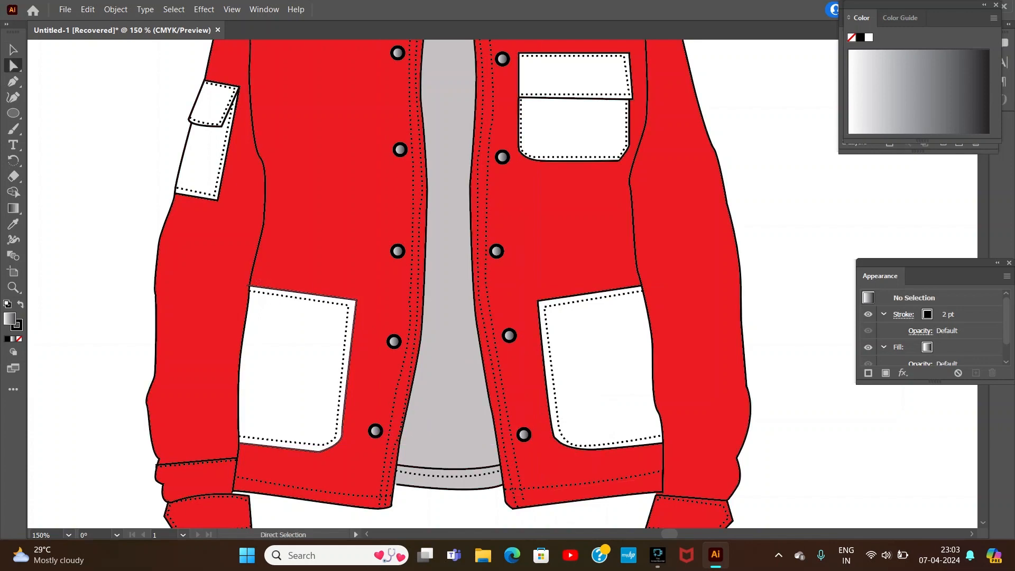
{"action": "mouse_move", "coordinate": [248, 286]}
{"action": "left_mouse_down"}
{"action": "mouse_move", "coordinate": [264, 285]}
{"action": "mouse_move", "coordinate": [249, 284]}
{"action": "left_mouse_up"}
{"action": "key", "text": "ctrl+z"}
{"action": "key", "text": "ctrl+z"}
{"action": "left_click", "coordinate": [288, 259]}
{"action": "left_click", "coordinate": [288, 259]}
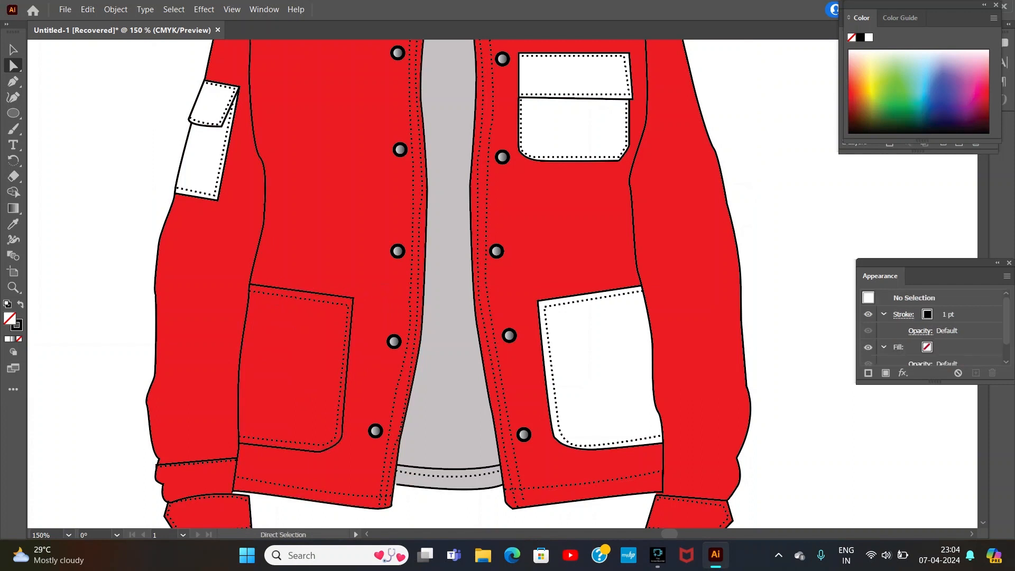
Step: Fill the left lower pocket with white using the Live Paint Bucket and the default fill and stroke
{"action": "key", "text": "k"}
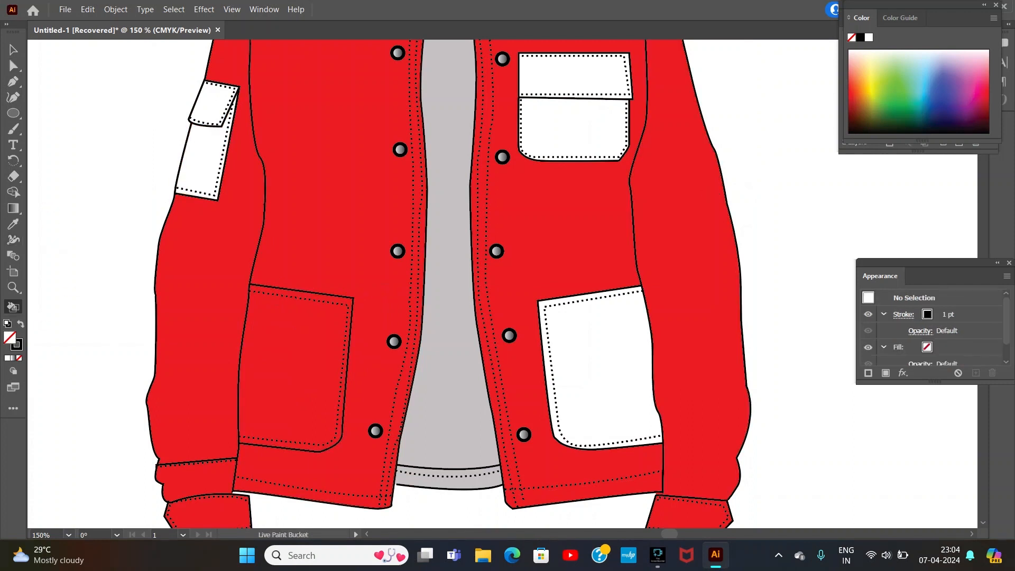
{"action": "key", "text": "d"}
{"action": "left_click", "coordinate": [292, 329]}
{"action": "key", "text": "v"}
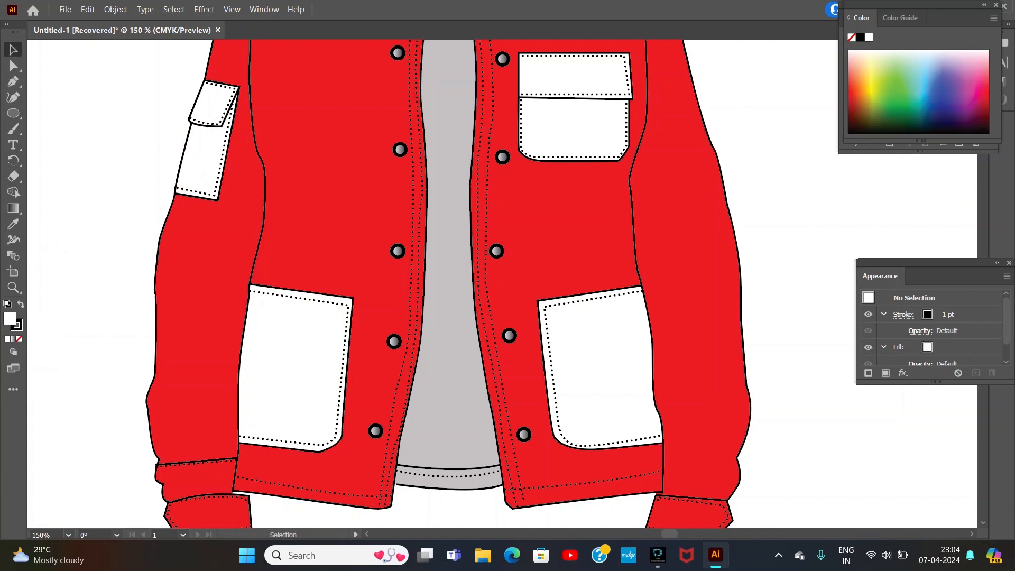
Step: Place a copy of the gradient button on each sleeve cuff
{"action": "left_click", "coordinate": [523, 434]}
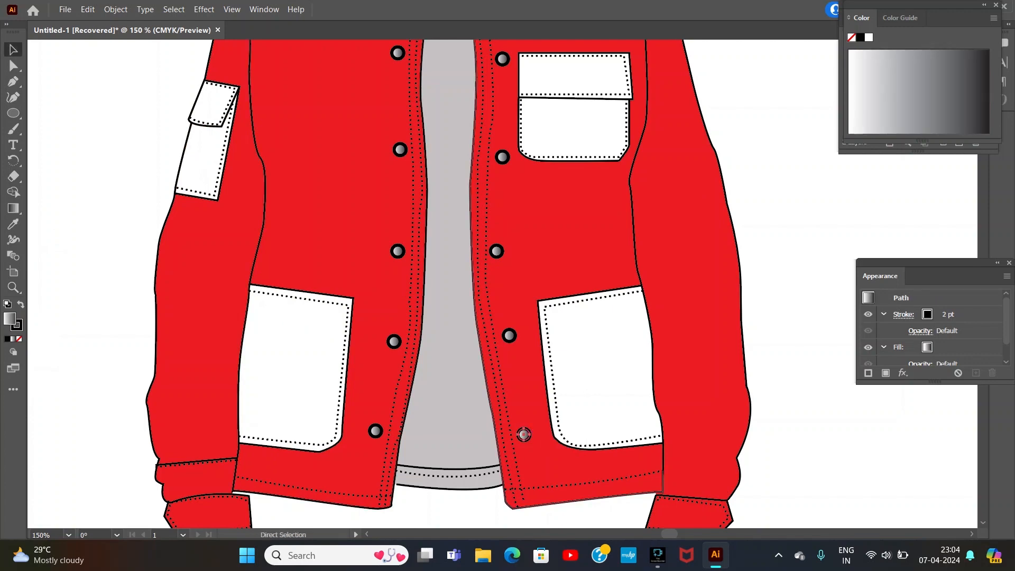
{"action": "left_click_drag", "start_coordinate": [502, 284], "coordinate": [784, 455]}
{"action": "scroll", "coordinate": [784, 455], "scroll_direction": "down", "scroll_amount": 5}
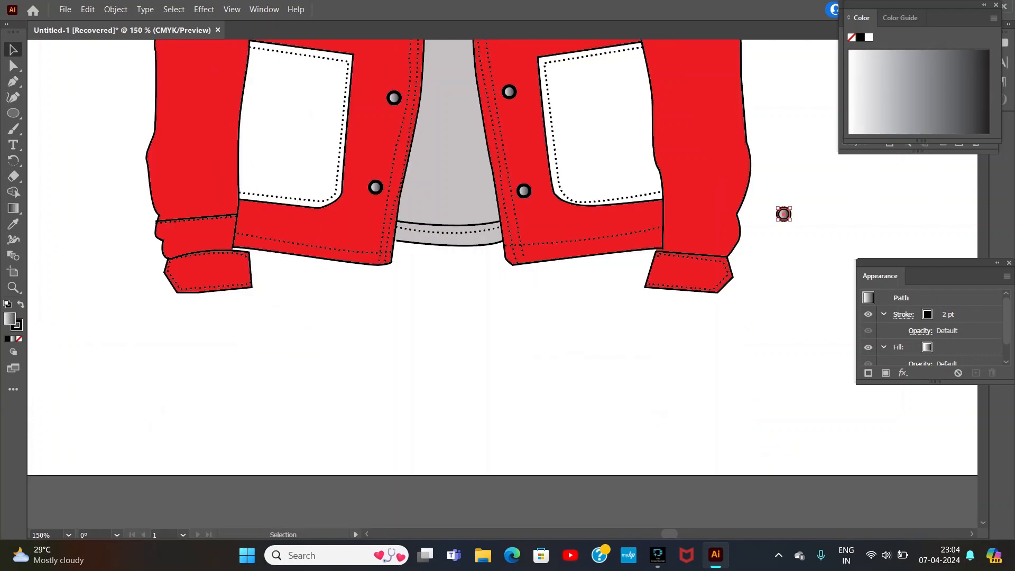
{"action": "left_click_drag", "start_coordinate": [784, 214], "coordinate": [717, 272]}
{"action": "left_click_drag", "start_coordinate": [502, 284], "coordinate": [182, 271]}
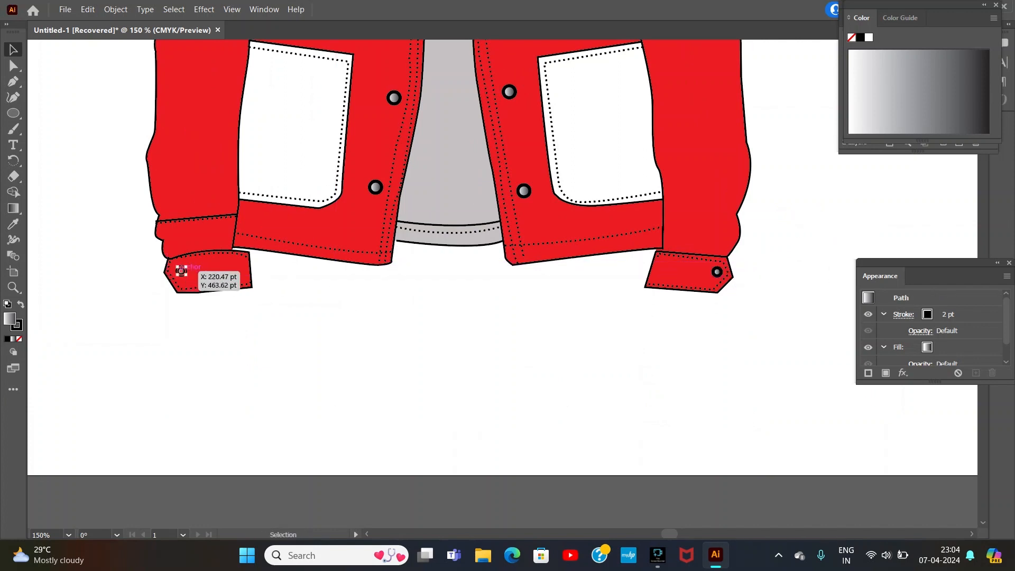
Step: Move the reference jacket image to the left of the colored jacket
{"action": "key", "text": "ctrl+minus"}
{"action": "key", "text": "ctrl+minus"}
{"action": "key", "text": "ctrl+minus"}
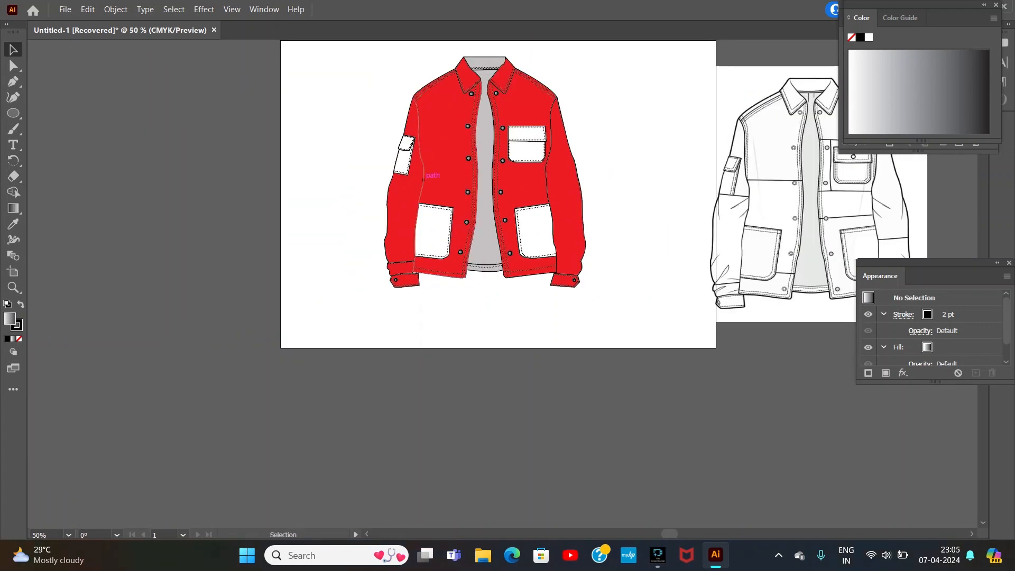
{"action": "left_click_drag", "start_coordinate": [762, 198], "coordinate": [127, 177]}
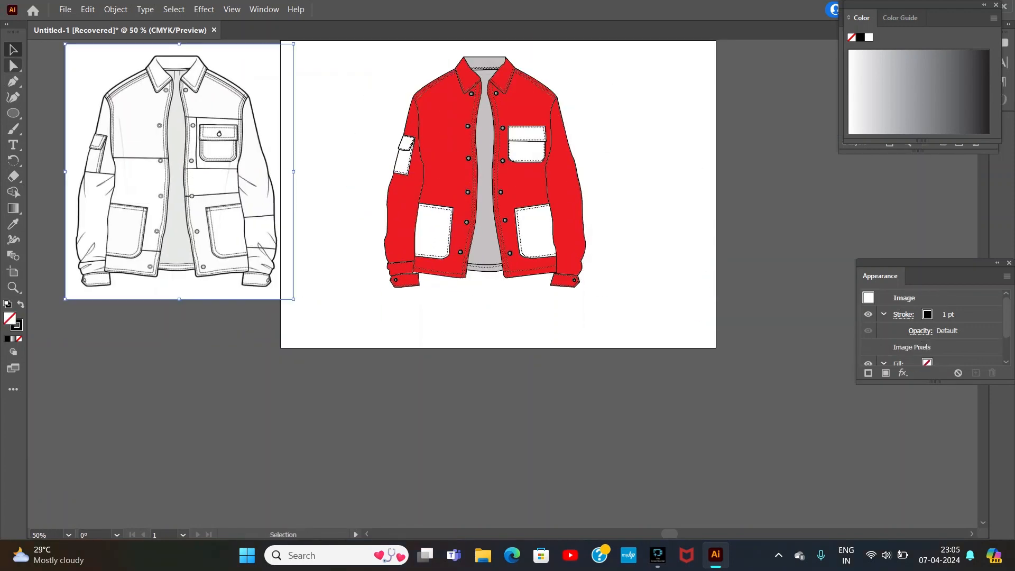
{"action": "key", "text": "p"}
{"action": "left_click", "coordinate": [422, 161]}
{"action": "left_click", "coordinate": [473, 164]}
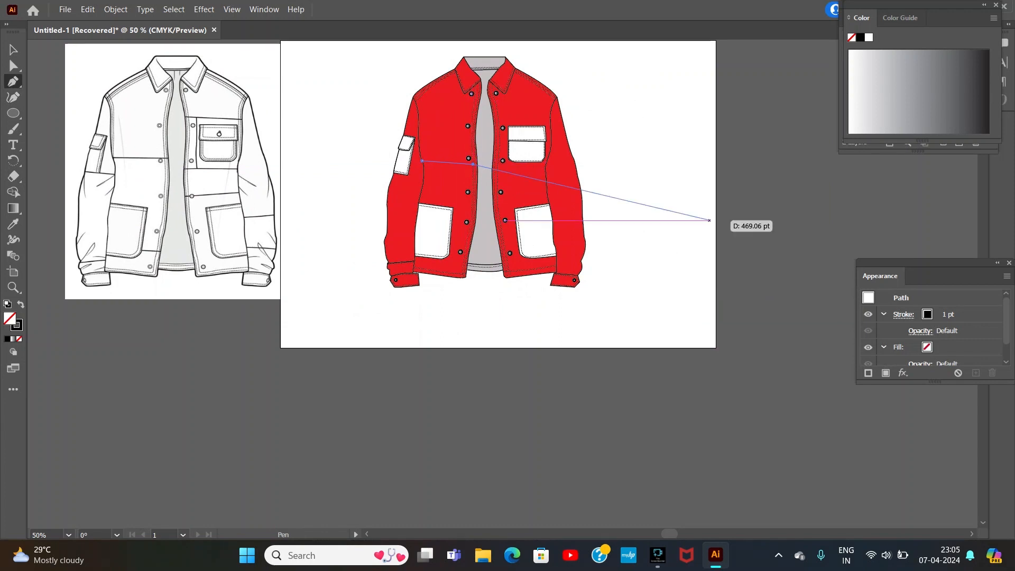
{"action": "left_click", "coordinate": [904, 314]}
{"action": "left_click", "coordinate": [828, 236]}
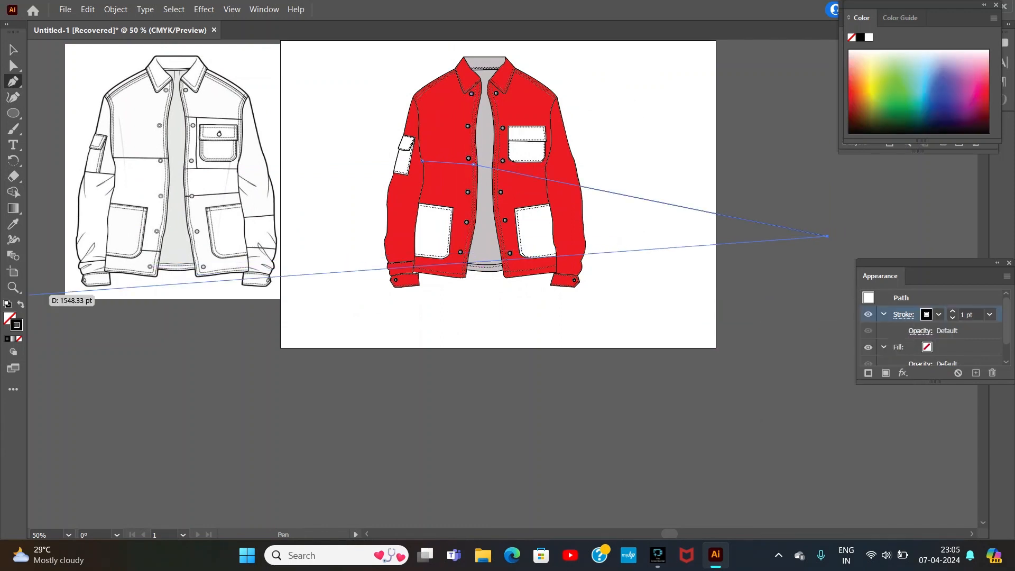
{"action": "left_click", "coordinate": [10, 318]}
{"action": "left_click", "coordinate": [13, 50]}
{"action": "left_click", "coordinate": [164, 343]}
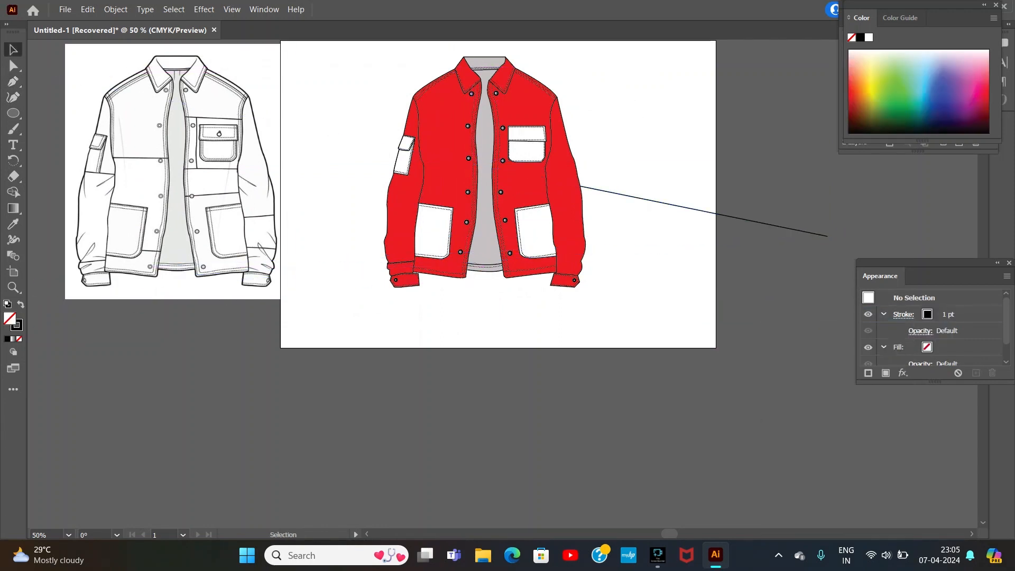
Step: Draw a straight seam line with the Pen tool across the left front panel, from sleeve seam to front opening
{"action": "key", "text": "p"}
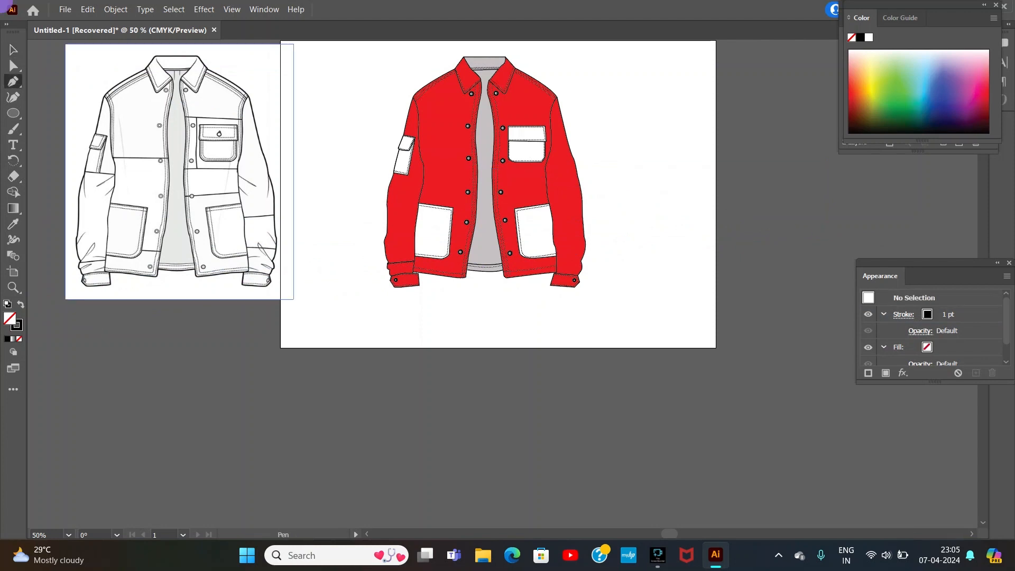
{"action": "left_click", "coordinate": [427, 164]}
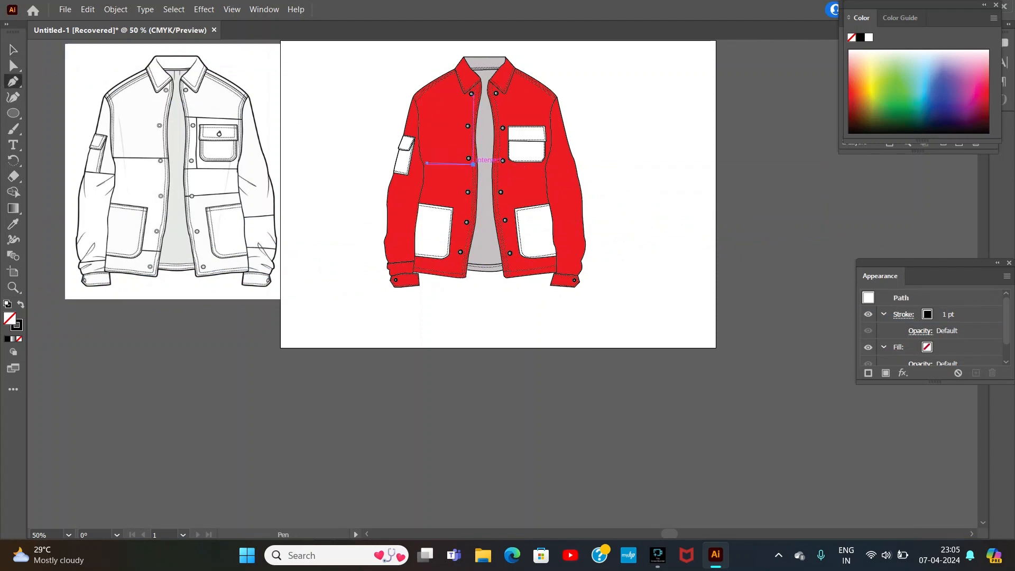
{"action": "left_click", "coordinate": [13, 50]}
{"action": "left_click", "coordinate": [164, 338]}
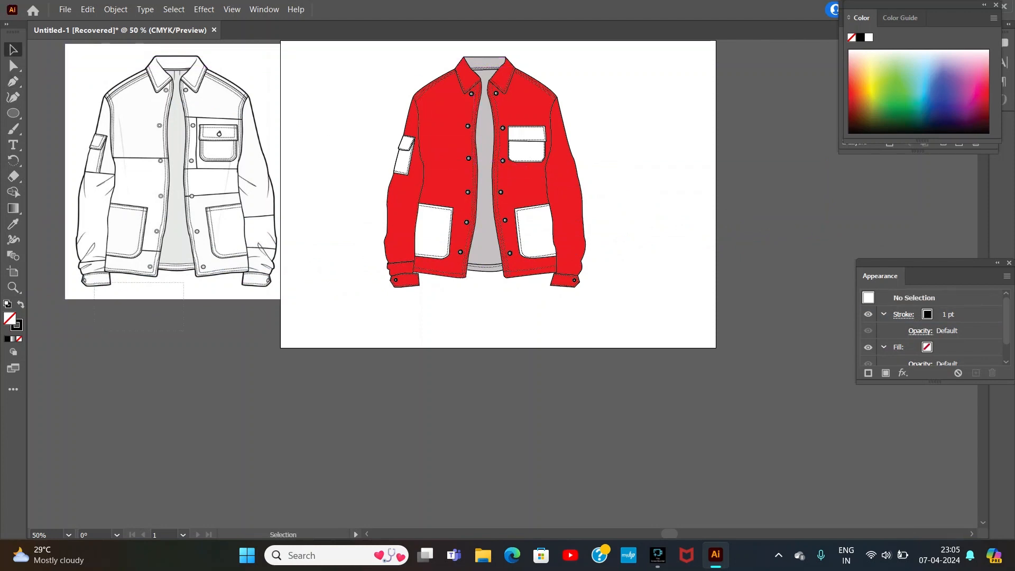
Step: Draw a seam line across the right front below the chest pocket and move another line from beneath the jacket onto it
{"action": "left_click_drag", "start_coordinate": [184, 331], "coordinate": [94, 282]}
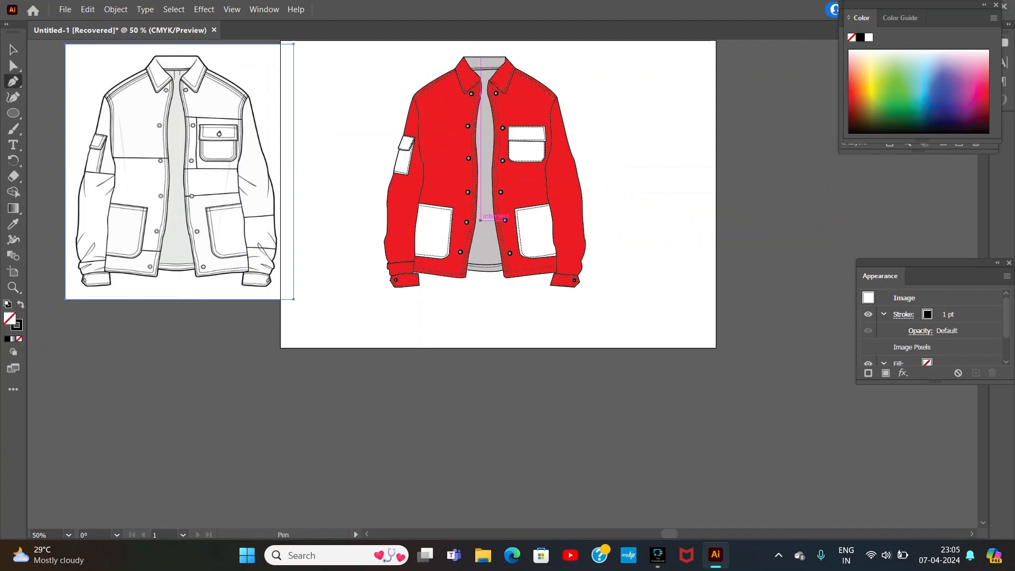
{"action": "left_click", "coordinate": [497, 182]}
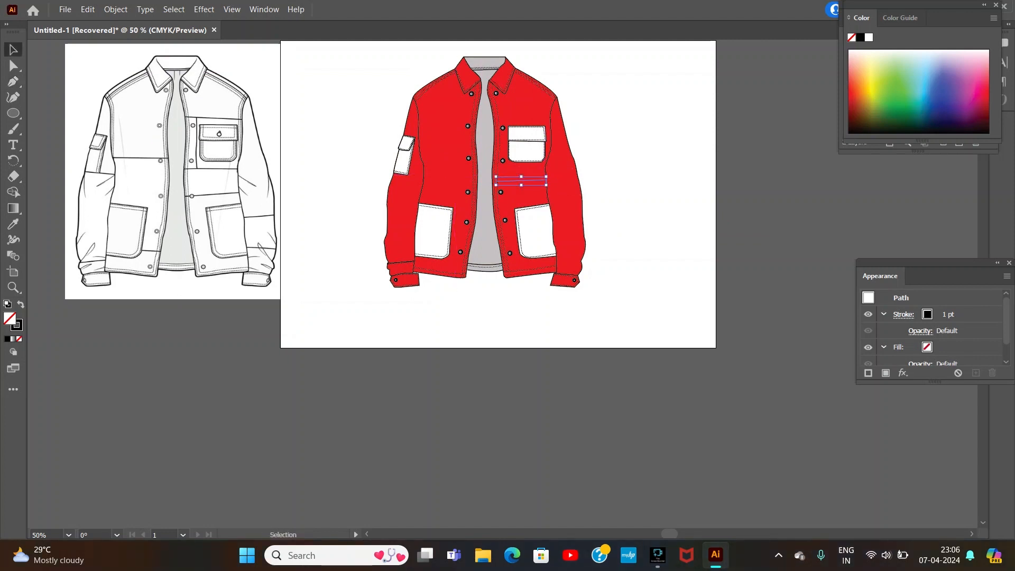
{"action": "key", "text": "p"}
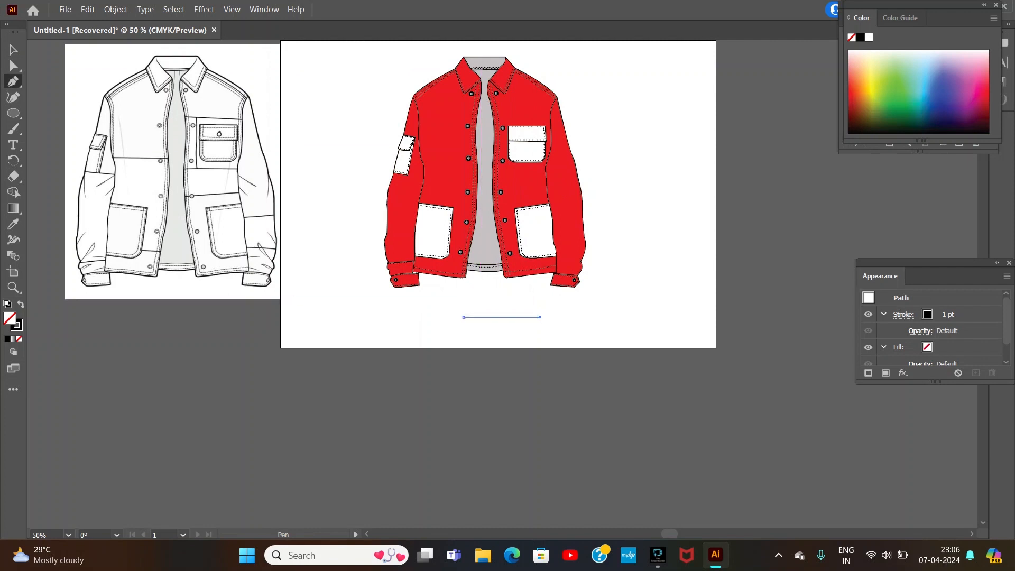
{"action": "key", "text": "v"}
{"action": "left_click_drag", "start_coordinate": [464, 317], "coordinate": [521, 182]}
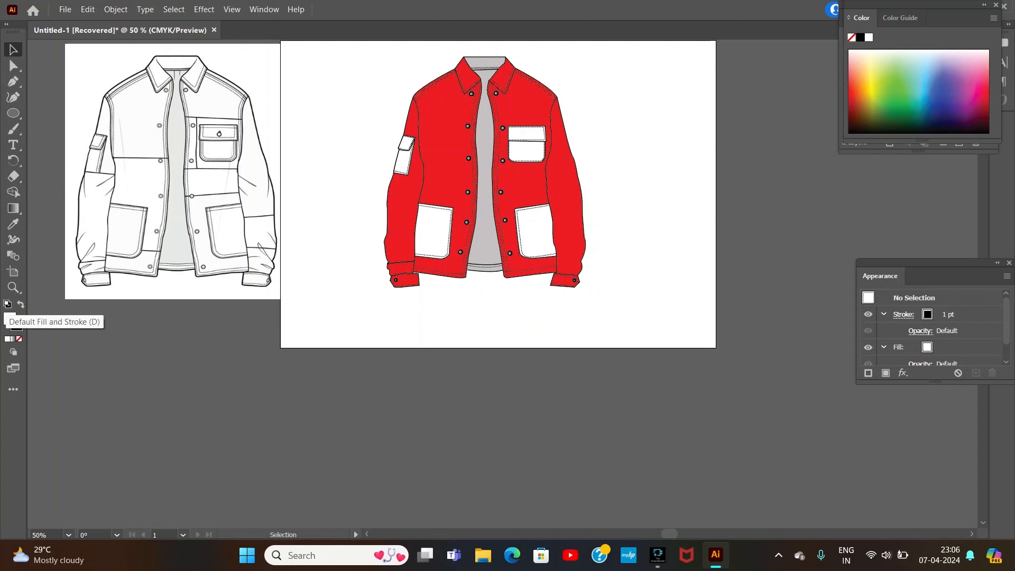
Step: Restore the default fill and stroke and draw a second seam line across the left front panel, just below the first
{"action": "left_click", "coordinate": [7, 304]}
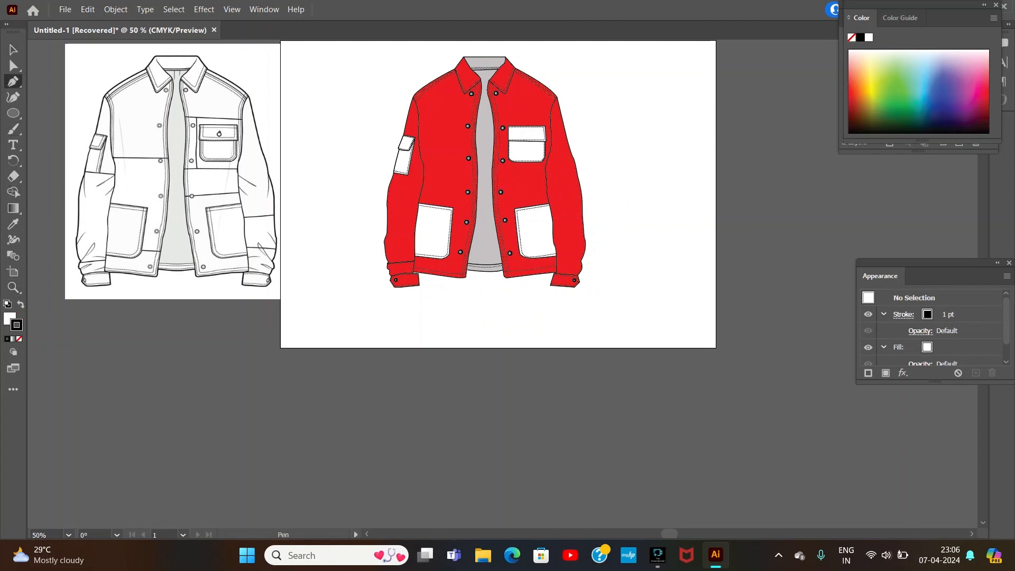
{"action": "left_click", "coordinate": [423, 172]}
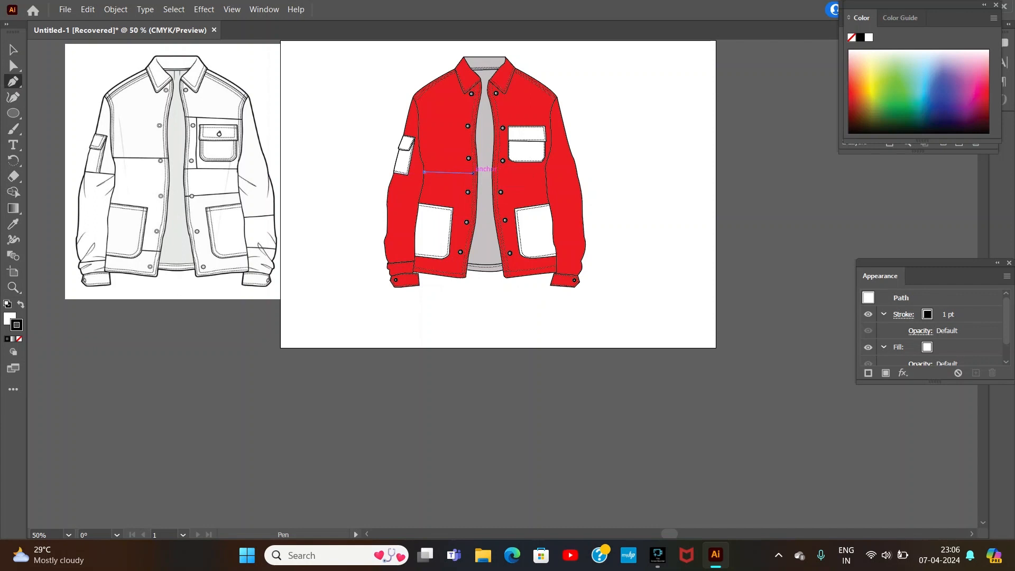
{"action": "left_click", "coordinate": [473, 173]}
{"action": "key", "text": "v"}
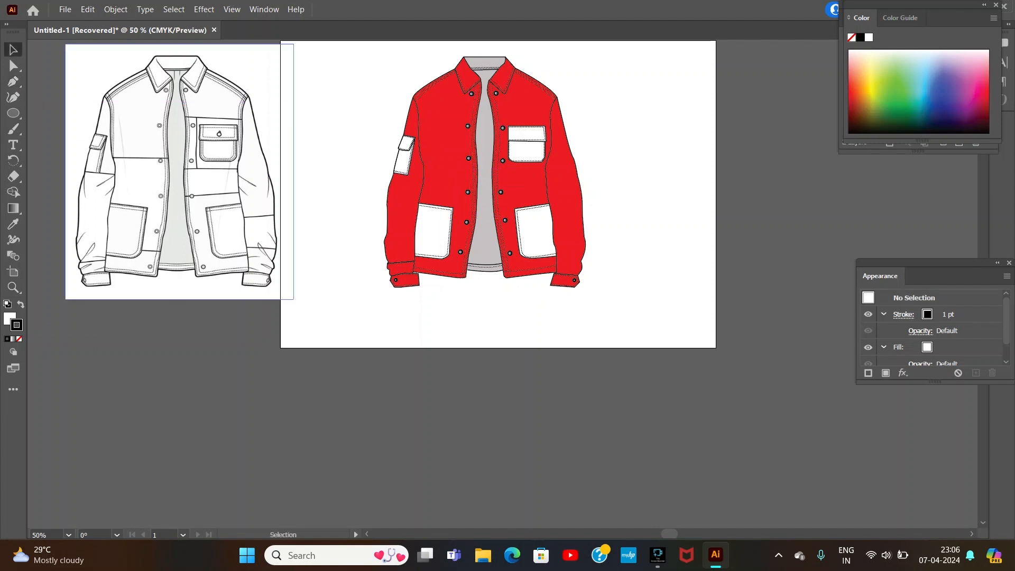
Step: Select the complete colored jacket artwork and group it
{"action": "left_click_drag", "start_coordinate": [354, 65], "coordinate": [646, 297]}
{"action": "right_click", "coordinate": [516, 160]}
{"action": "left_click", "coordinate": [550, 255]}
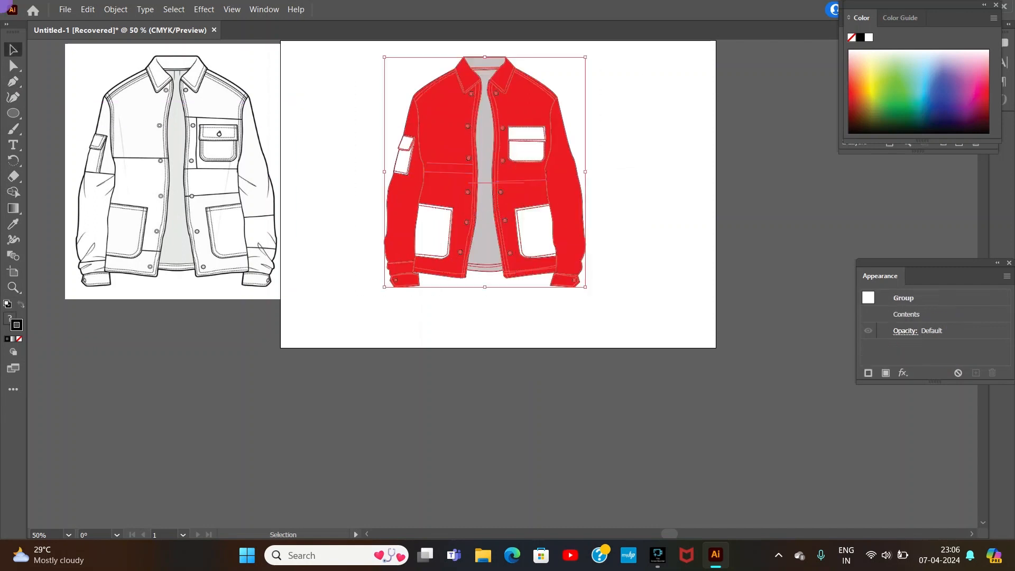
{"action": "left_click", "coordinate": [630, 199]}
Step: Expand the grouped jacket artwork
{"action": "left_click", "coordinate": [65, 9]}
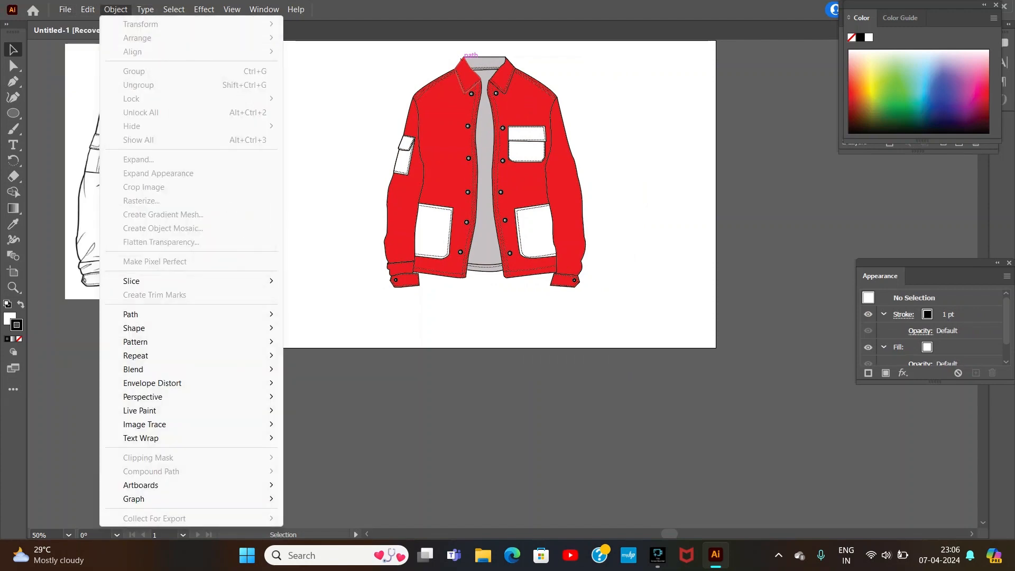
{"action": "left_click_drag", "start_coordinate": [348, 48], "coordinate": [650, 305]}
{"action": "left_click", "coordinate": [116, 10]}
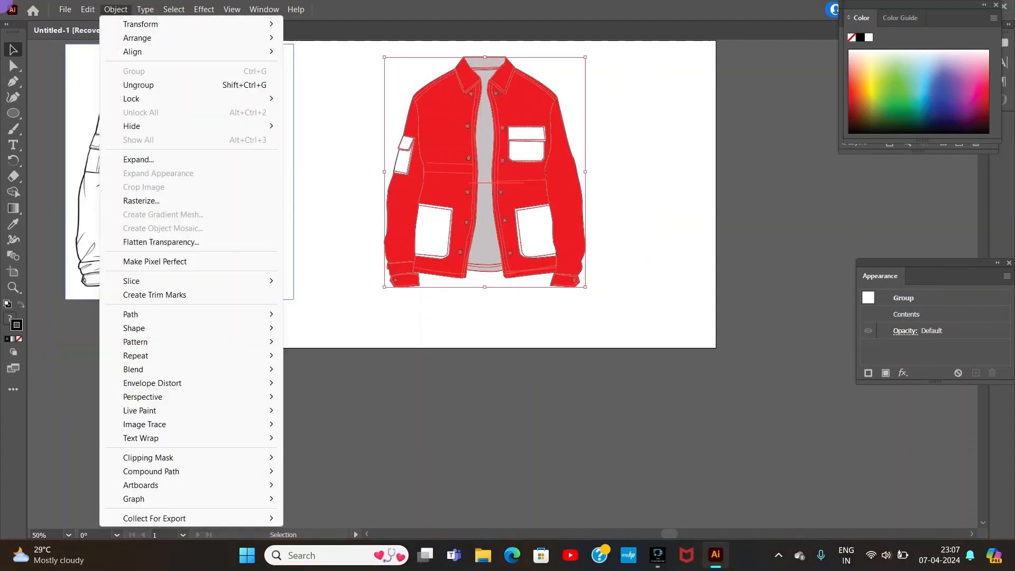
{"action": "left_click", "coordinate": [126, 159]}
{"action": "left_click", "coordinate": [475, 352]}
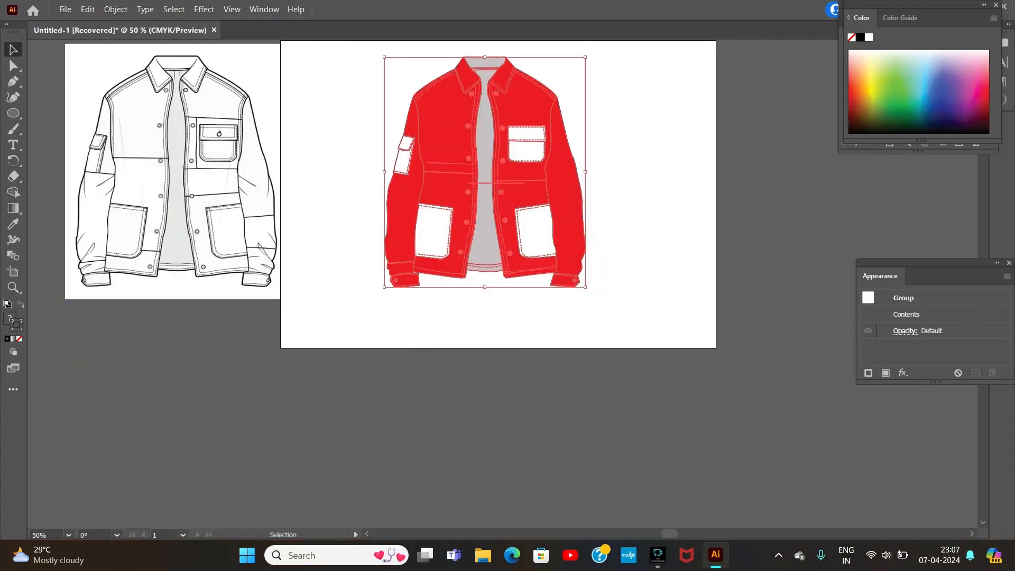
{"action": "left_click", "coordinate": [635, 254]}
Step: Delete the reference jacket image beside the artboard
{"action": "left_click", "coordinate": [222, 180]}
{"action": "key", "text": "Delete"}
{"action": "key", "text": "ctrl+minus"}
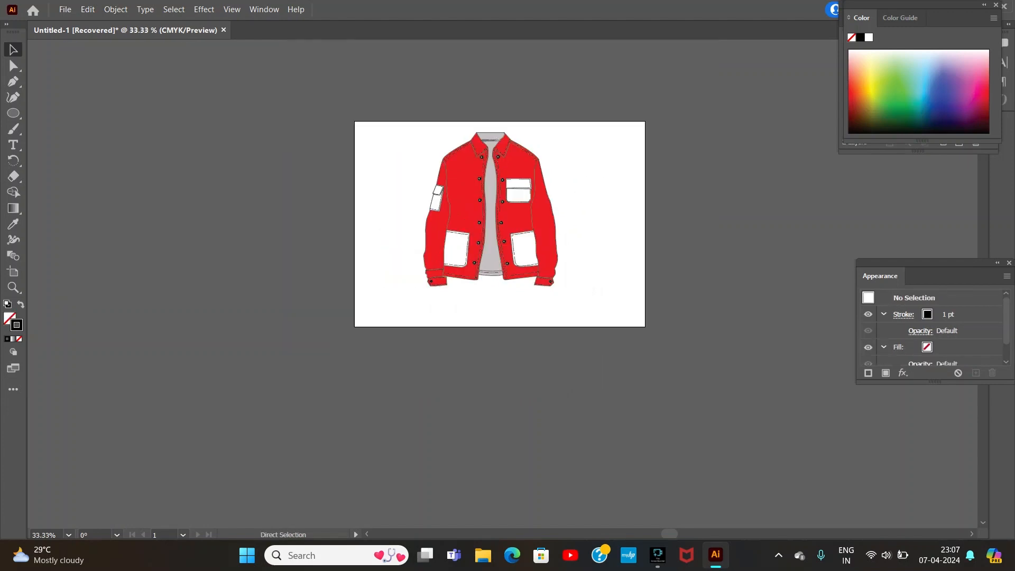
Step: Save the document on the computer in Saved Pictures as an Adobe Illustrator file named "red jacket"
{"action": "left_click", "coordinate": [65, 9]}
{"action": "left_click", "coordinate": [97, 140]}
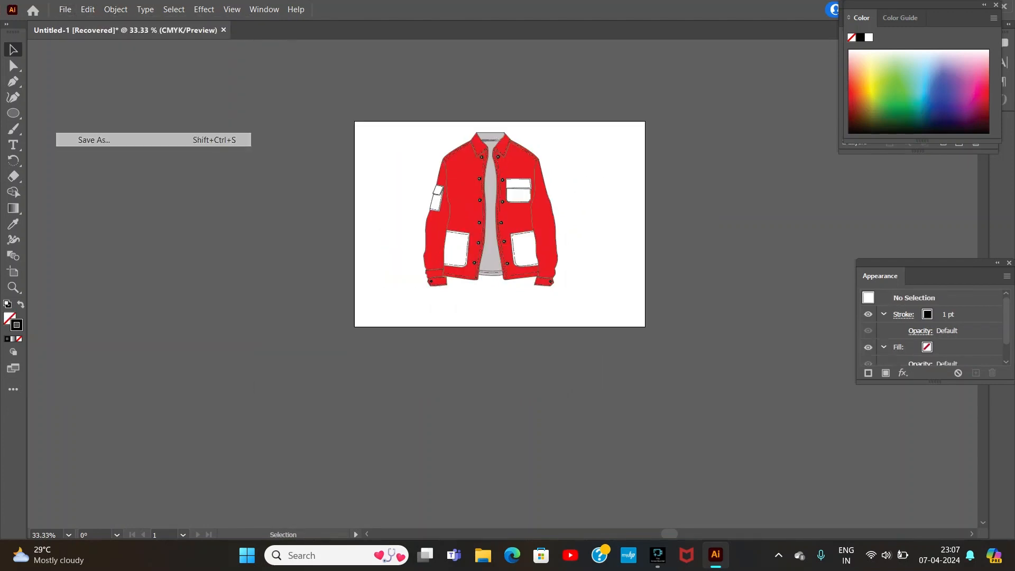
{"action": "left_click", "coordinate": [594, 397]}
{"action": "key", "text": "End"}
{"action": "key", "text": "BackSpace"}
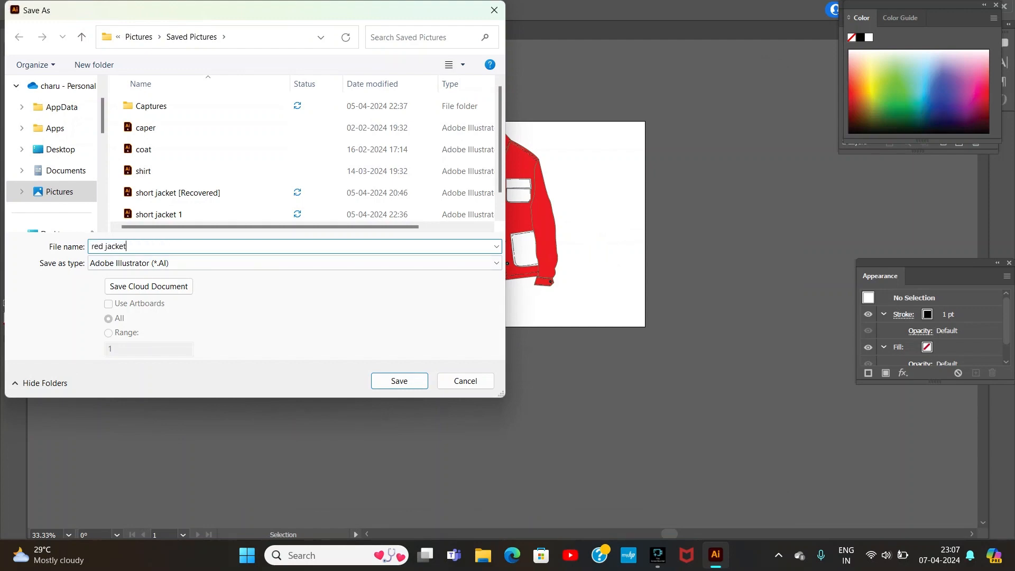
{"action": "left_click", "coordinate": [399, 381]}
{"action": "left_click", "coordinate": [562, 460]}
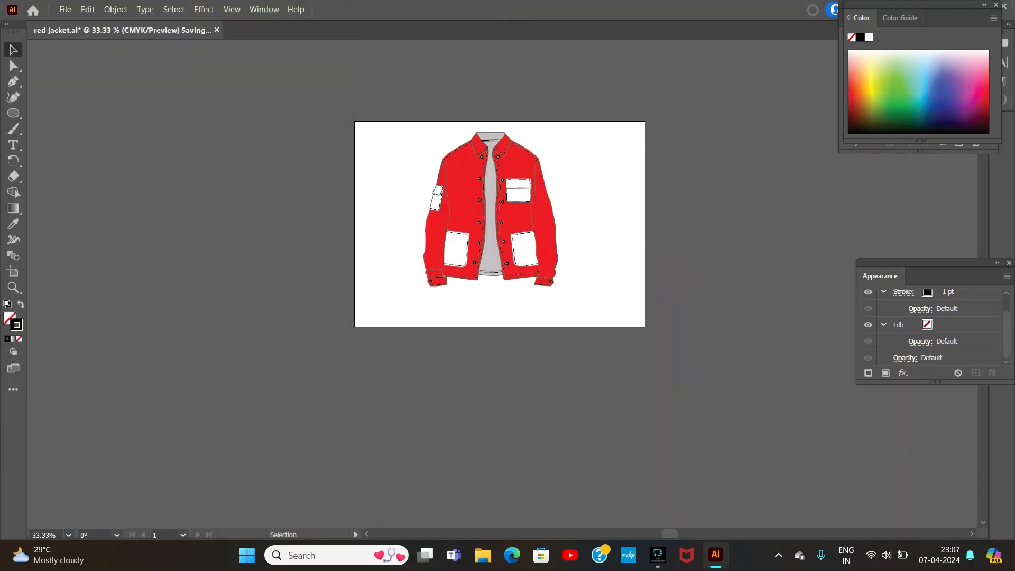